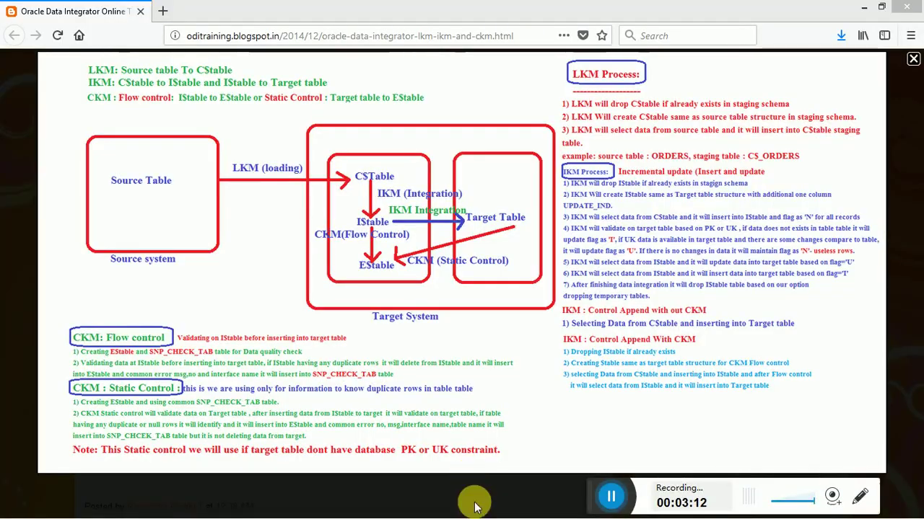
- Switch to Oracle Data Integrator Studio and collapse FINANCE_FOLDER and Knowledge Modules under MY_PROJECT
key("super+d")
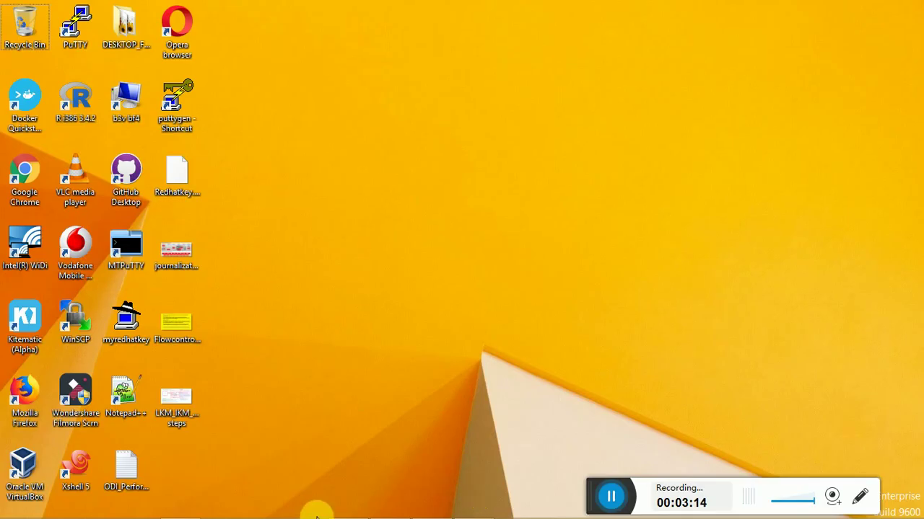
mouse_move(351, 509)
left_click(394, 515)
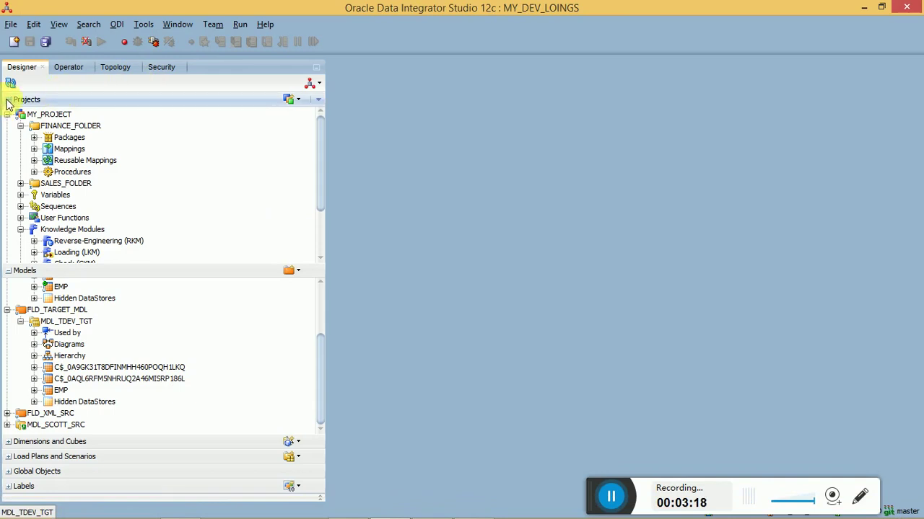
left_click(20, 125)
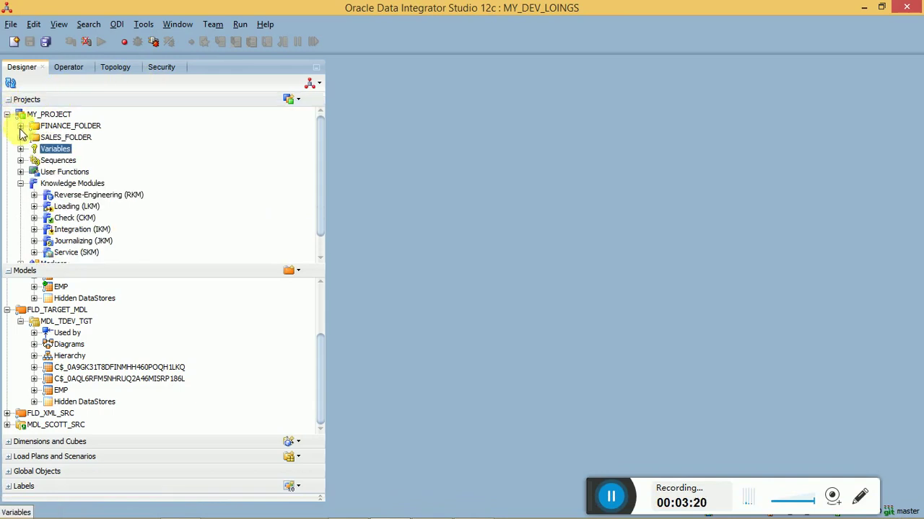
left_click(20, 183)
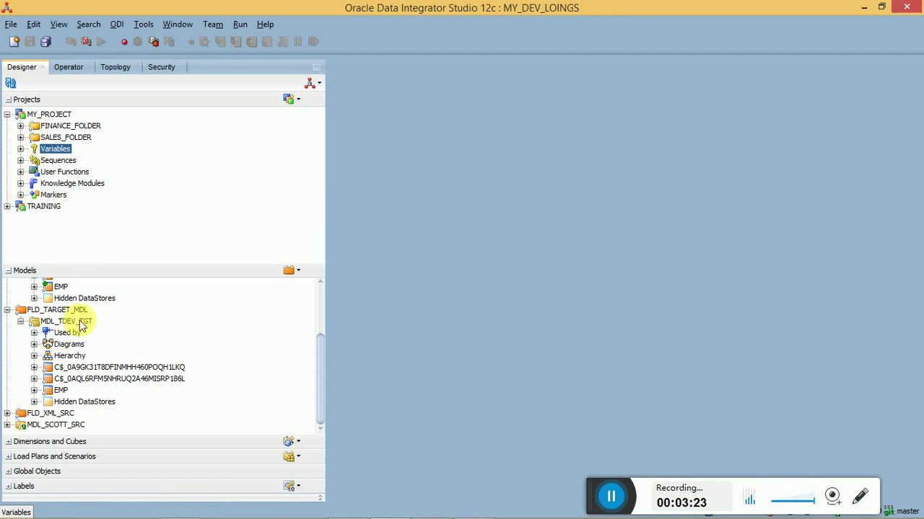
- Open the PK_EMPNO constraint of the EMP datastore in the MDL_TDEV_TGT model
left_click(60, 393)
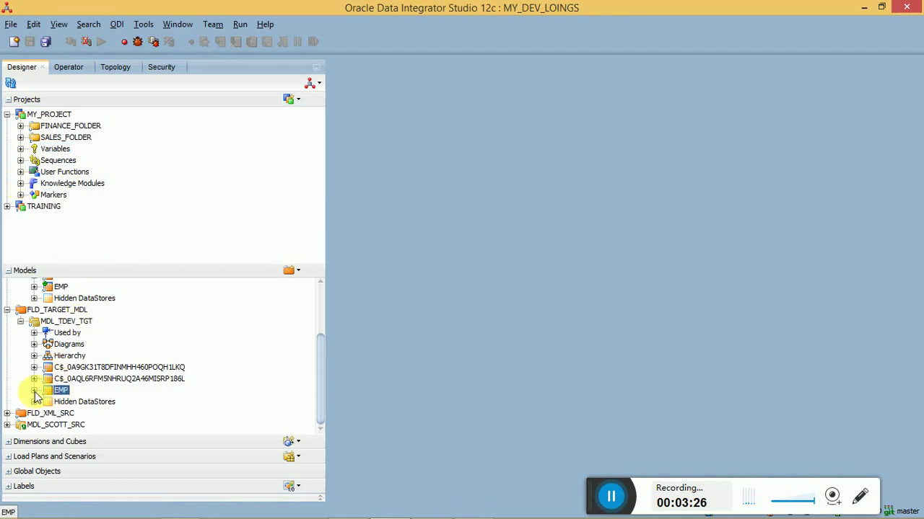
left_click(34, 391)
left_click(94, 382)
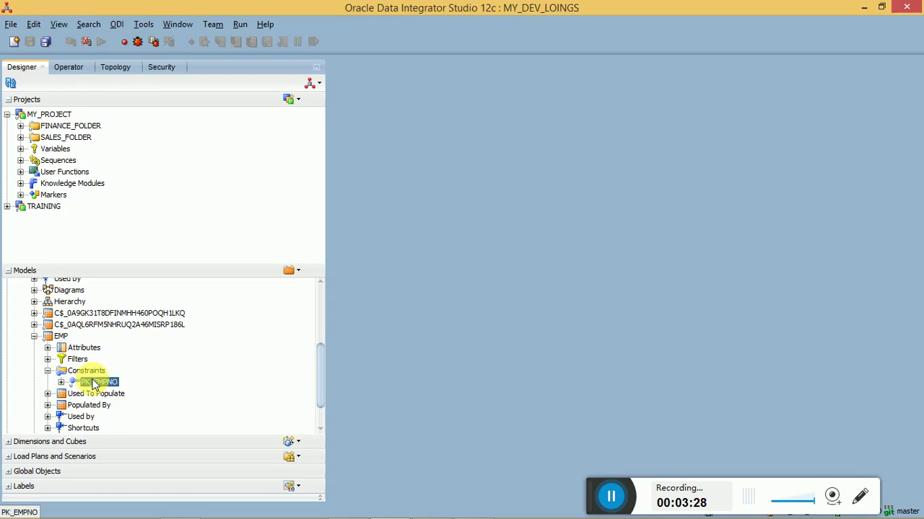
left_click(61, 338)
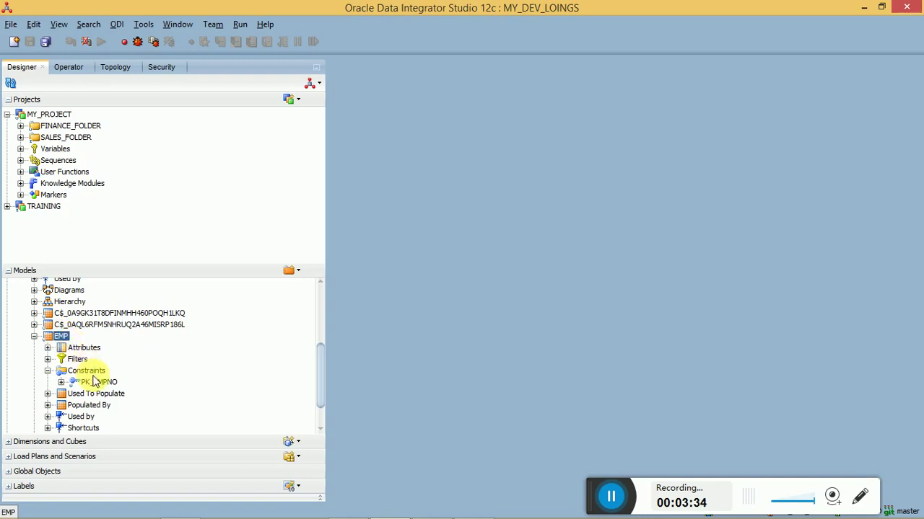
double_click(95, 383)
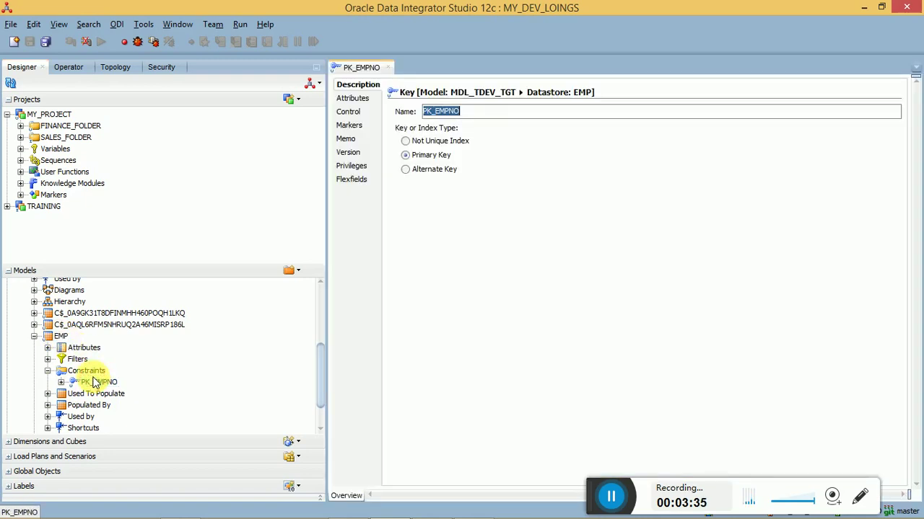
- Run the synchronous control check for duplicated rows on PK_EMPNO, close its editor and collapse the EMP datastore
left_click(364, 113)
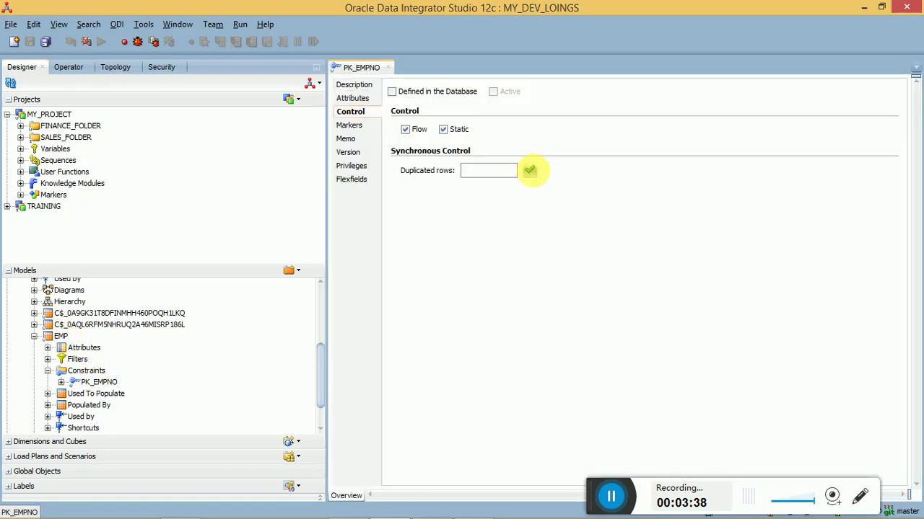
left_click(530, 171)
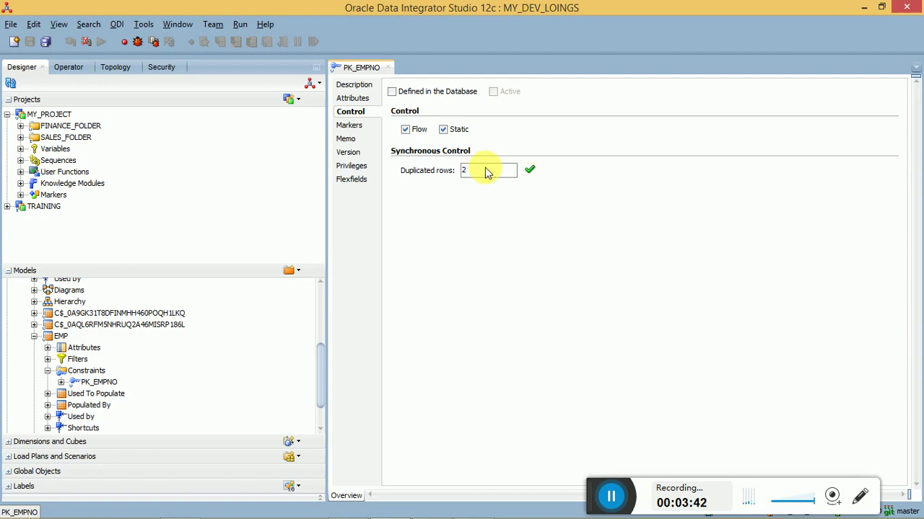
left_click(387, 67)
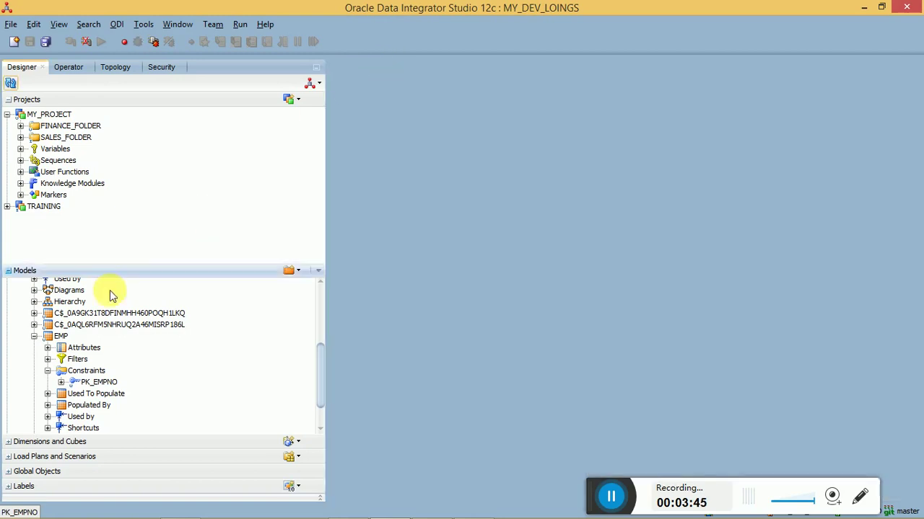
left_click(33, 337)
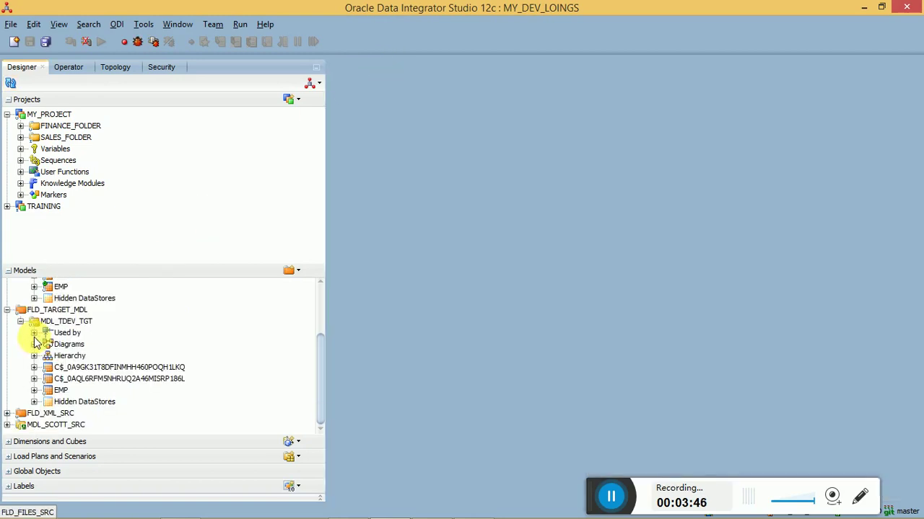
- Create a new mapping named CKM_MAPPING_STATIC in FINANCE_FOLDER with an empty dataset
left_click(20, 125)
right_click(62, 150)
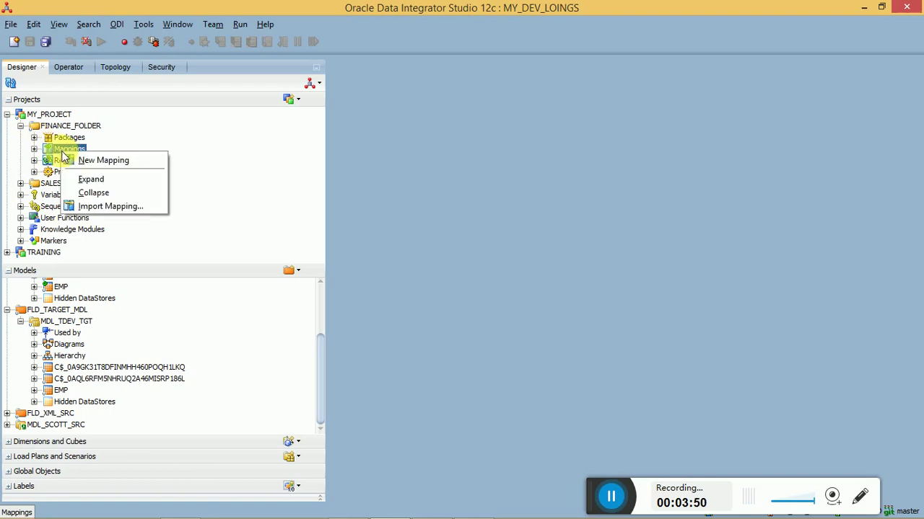
left_click(90, 161)
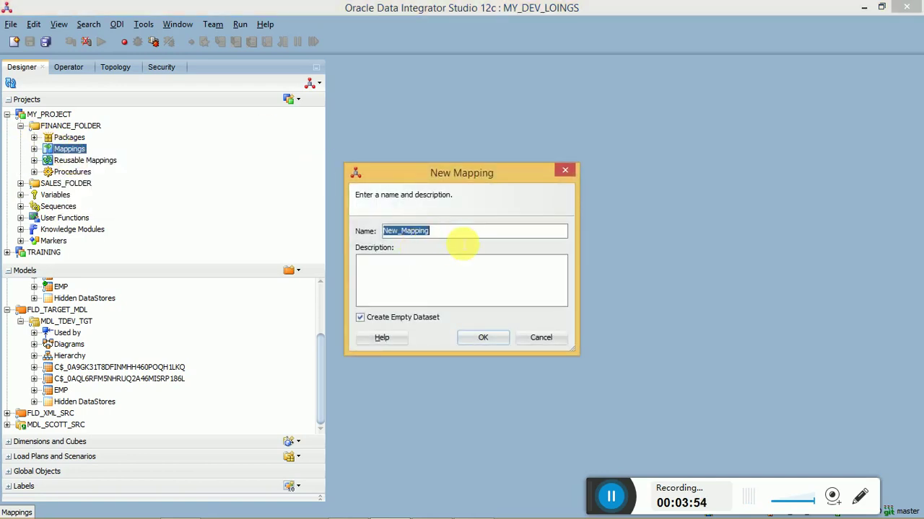
type("CKM_MAPPING_STATIC")
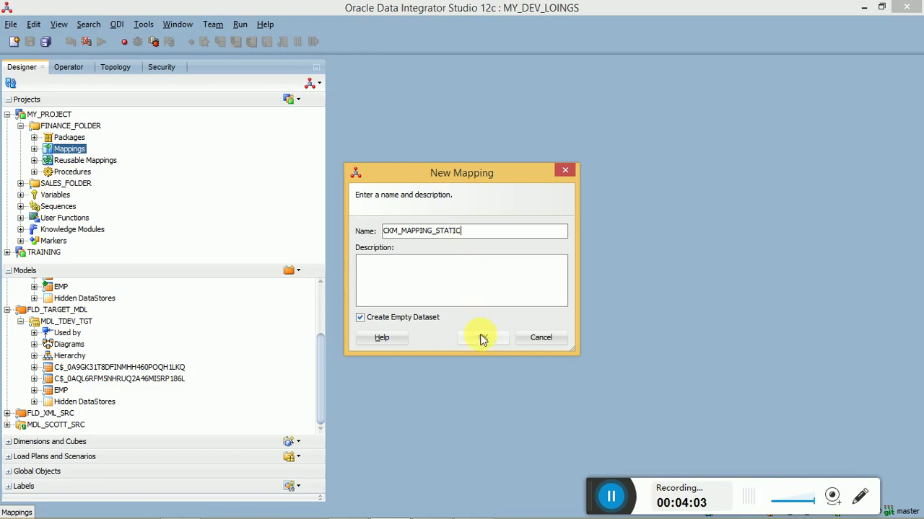
left_click(481, 337)
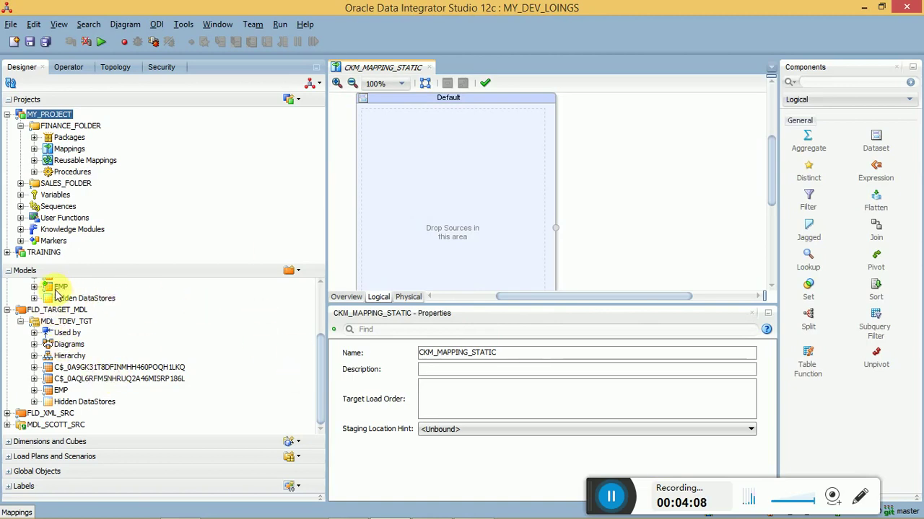
- Add EMP from MDL_SDEV_SRC to the Default dataset and auto-map it by name to EMP from MDL_TDEV_TGT, ignoring case
left_click_drag(58, 289, 412, 181)
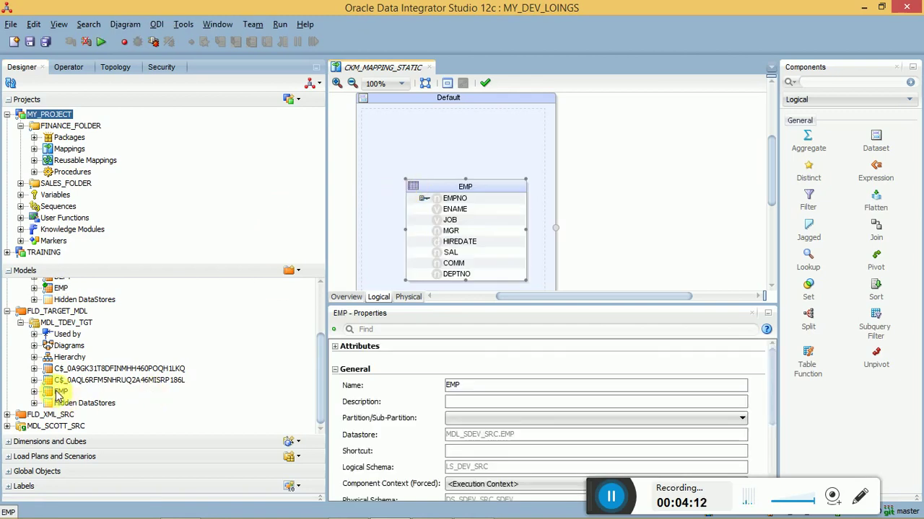
left_click_drag(58, 393, 639, 180)
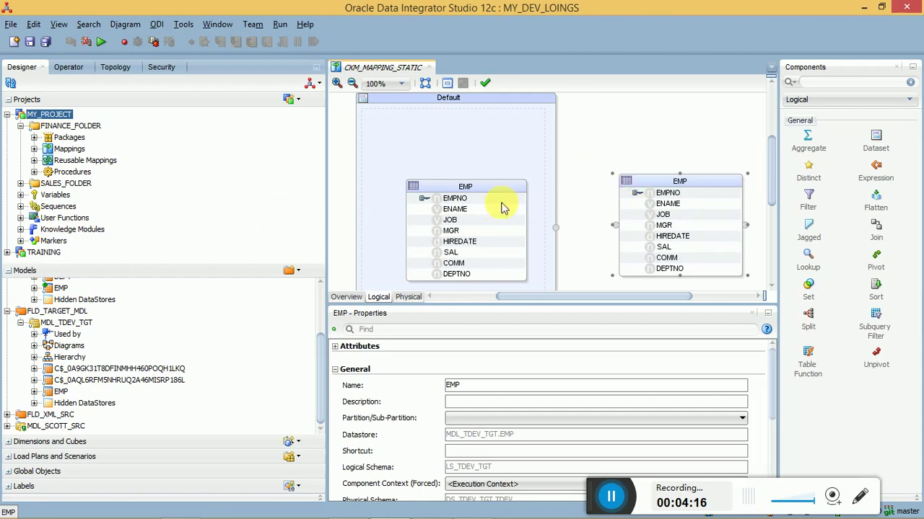
left_click_drag(484, 175, 488, 160)
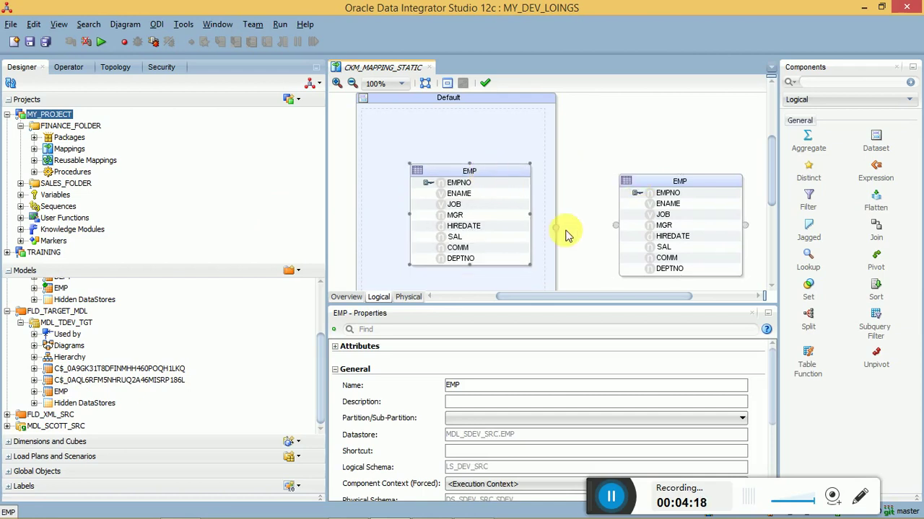
left_click_drag(557, 228, 604, 229)
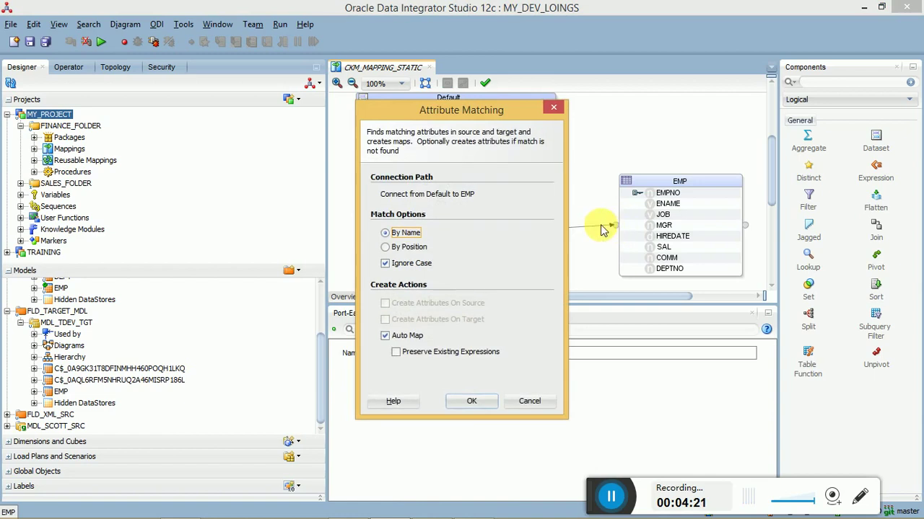
left_click(467, 402)
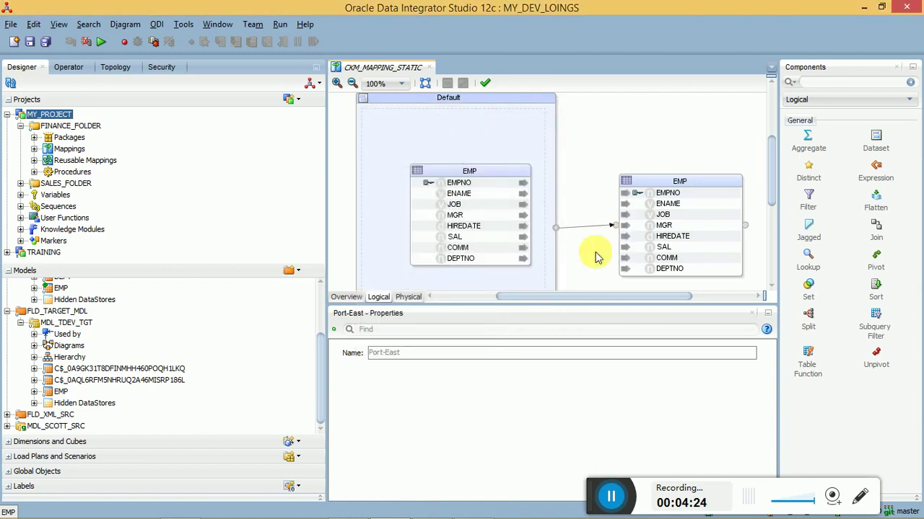
- Show the mapping's physical design and examine the properties of the source node EMP_1
left_click(410, 297)
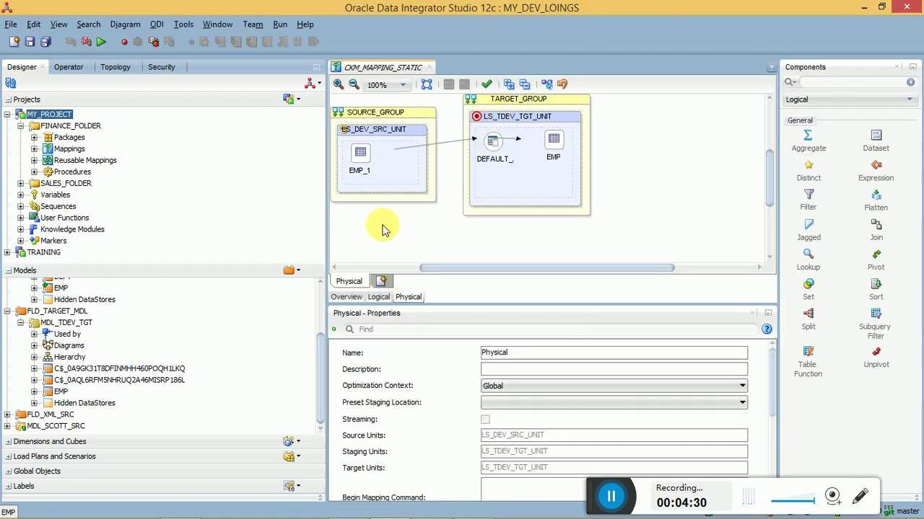
left_click(364, 162)
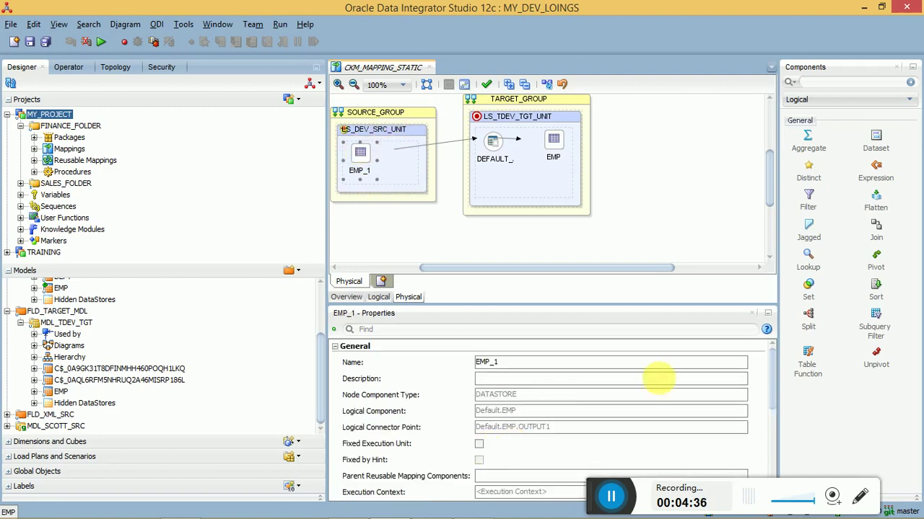
left_click_drag(772, 379, 775, 420)
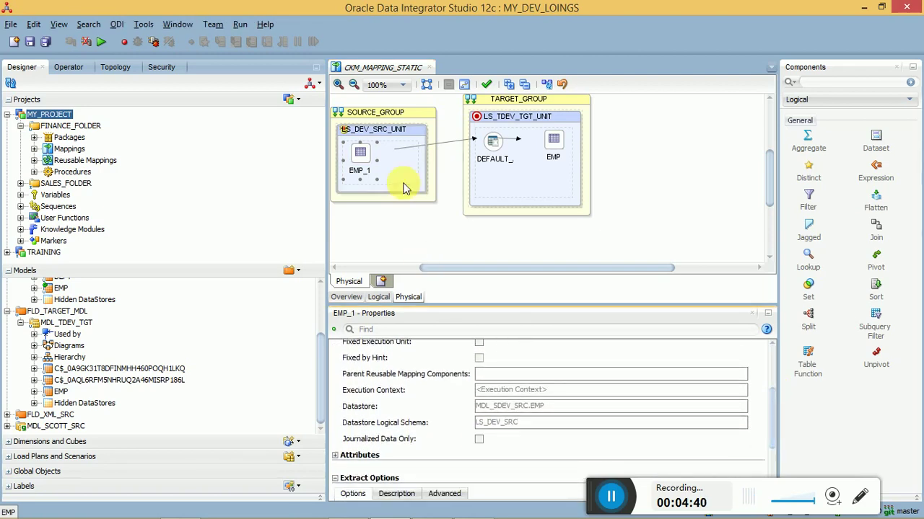
- Set the loading knowledge module of DEFAULT_AP to LKM SQL to Oracle and review its options
left_click(492, 141)
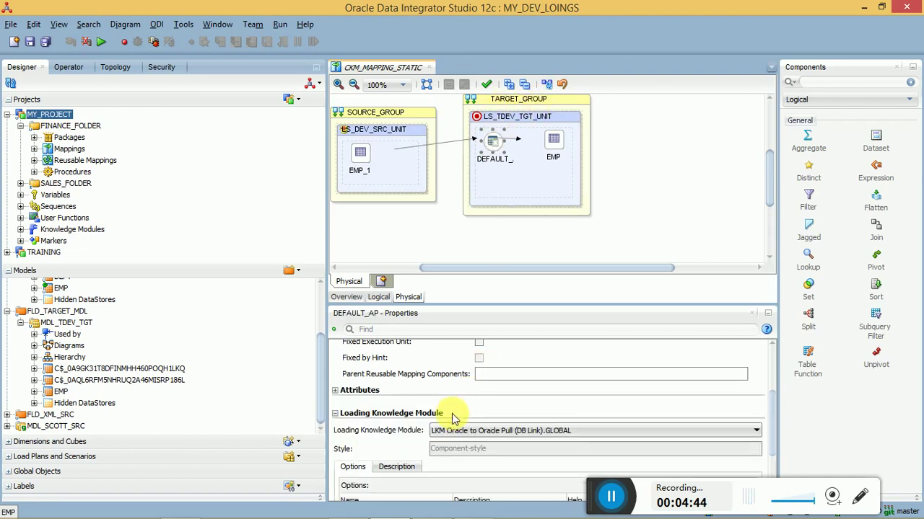
left_click_drag(777, 418, 769, 361)
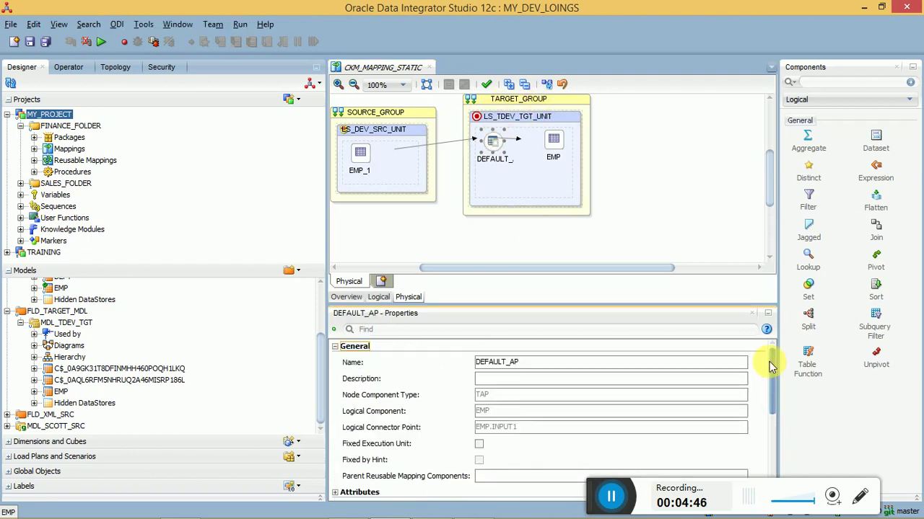
left_click(335, 347)
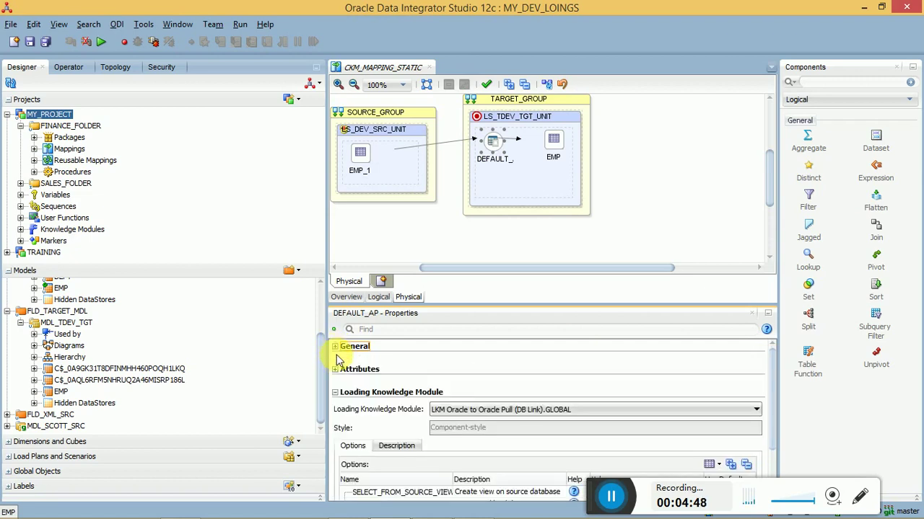
left_click(437, 409)
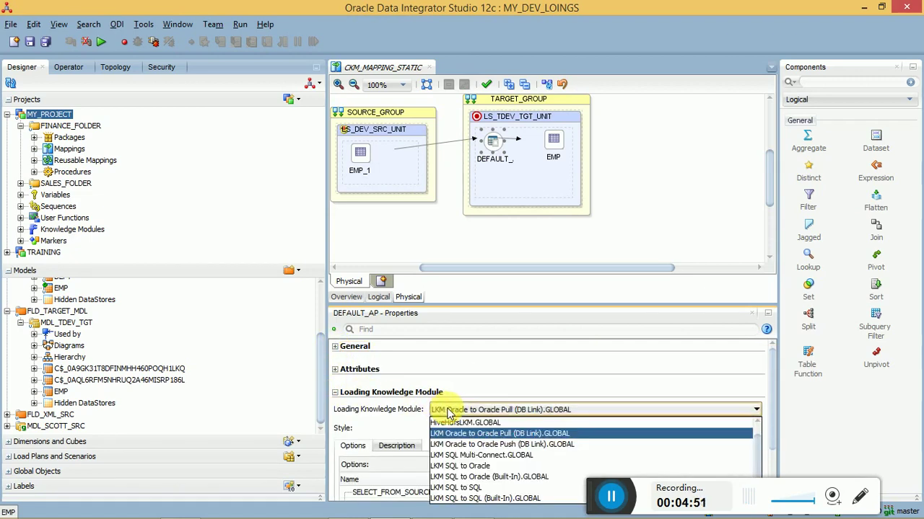
left_click(462, 488)
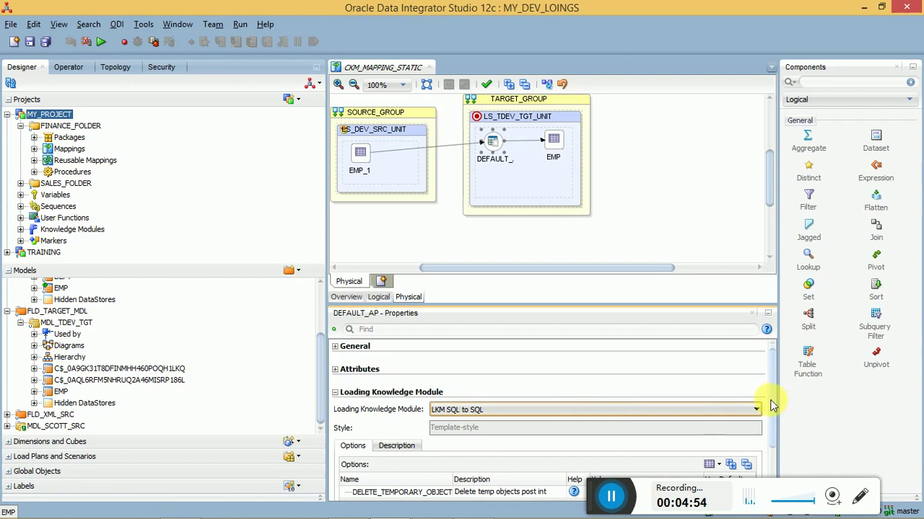
left_click_drag(770, 400, 775, 421)
left_click(667, 373)
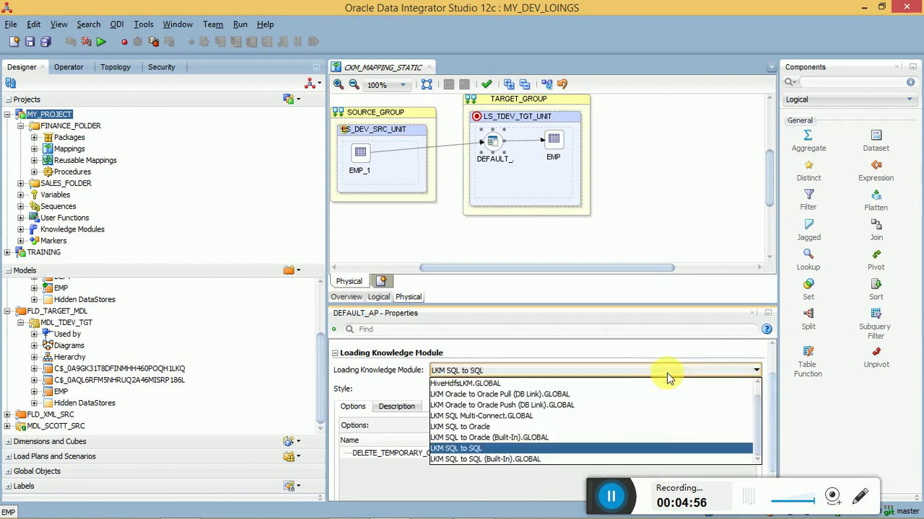
left_click(565, 433)
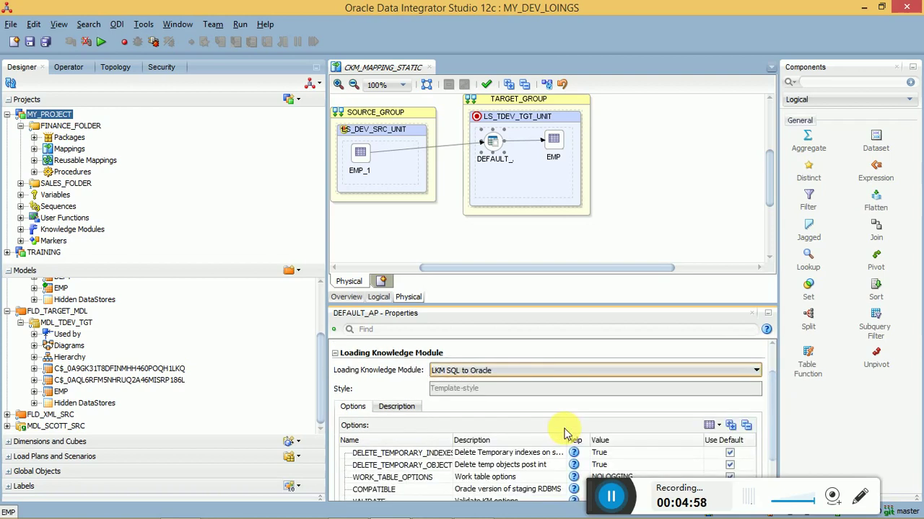
left_click_drag(776, 394, 777, 418)
left_click(515, 428)
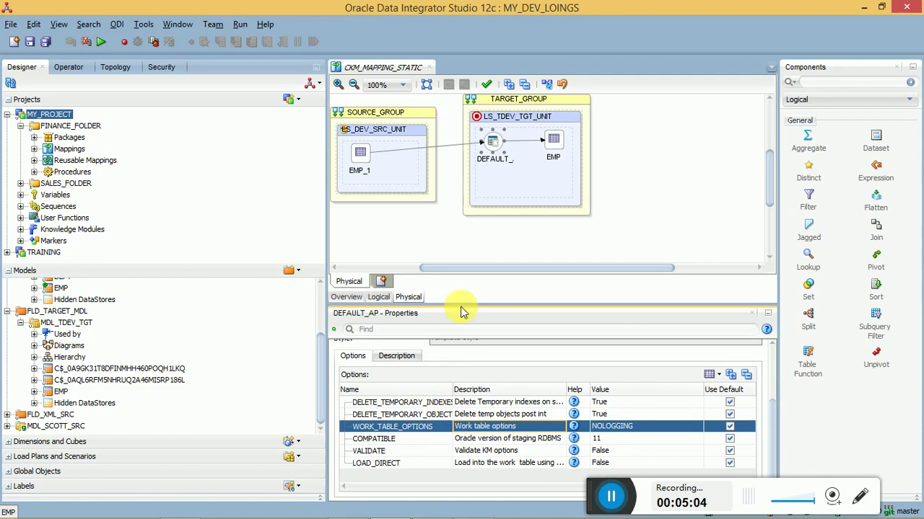
- Set the integration knowledge module of the target EMP node to IKM SQL Control Append
left_click(553, 141)
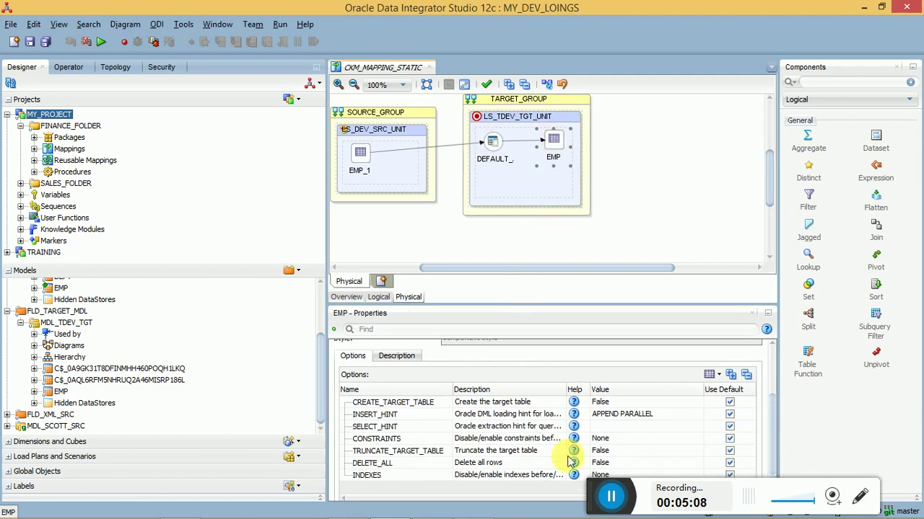
left_click_drag(770, 408, 767, 371)
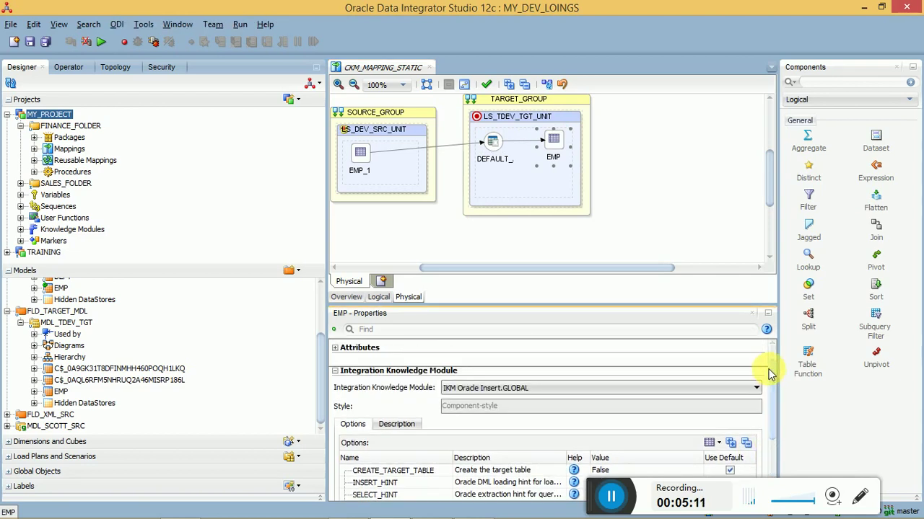
left_click(577, 392)
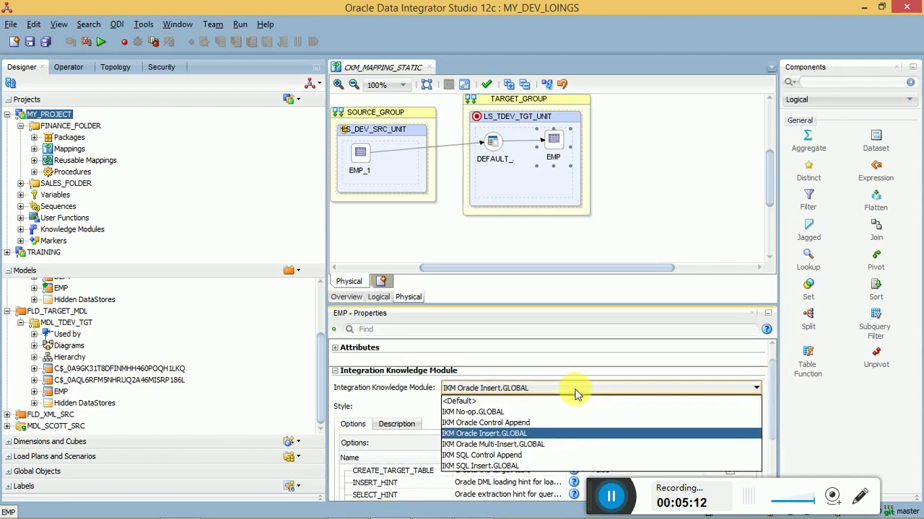
left_click(525, 456)
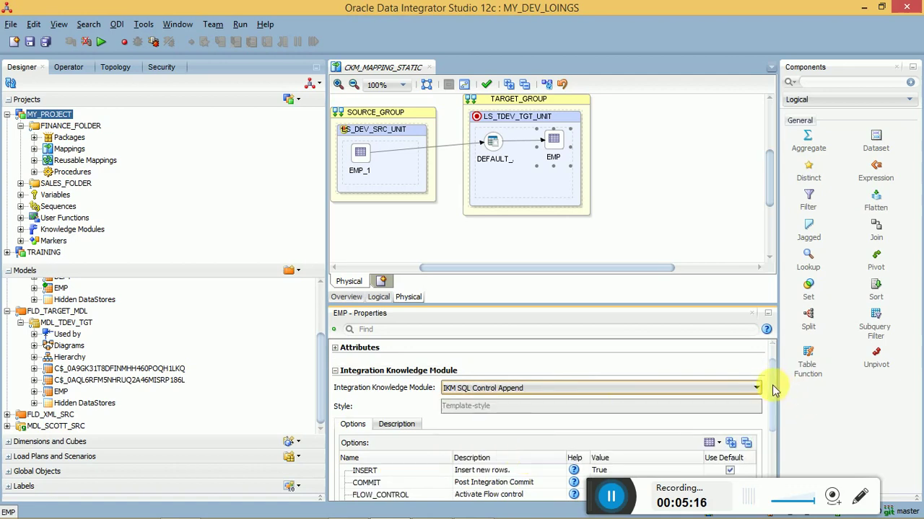
- Set the target EMP's FLOW_CONTROL option to False and STATIC_CONTROL to True, and save the mapping
left_click_drag(773, 389, 774, 432)
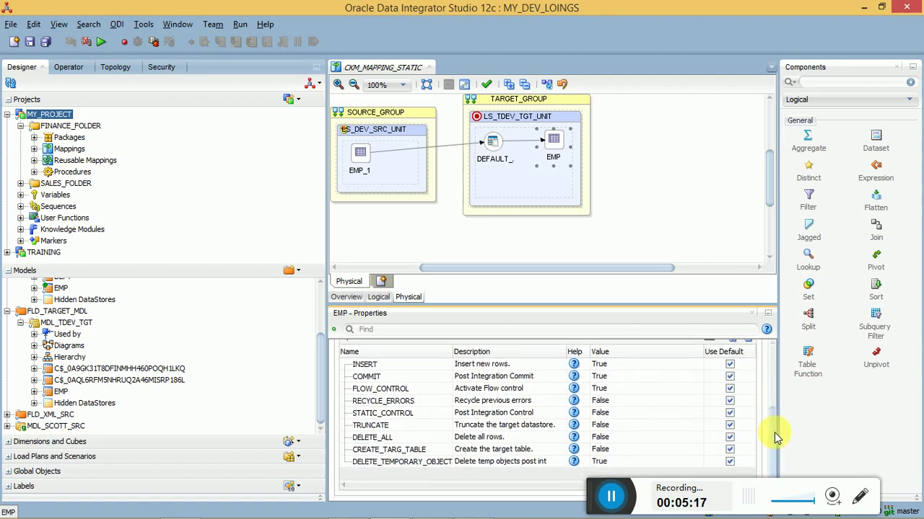
left_click(453, 392)
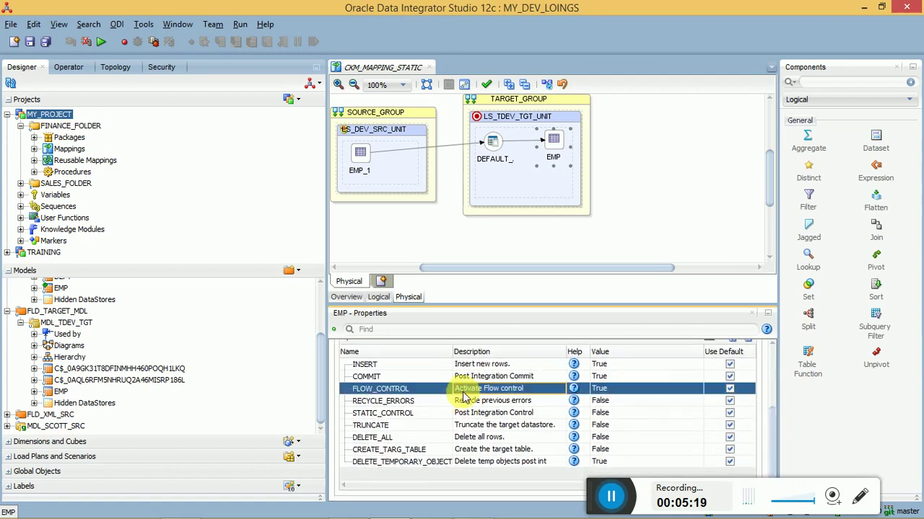
left_click(625, 393)
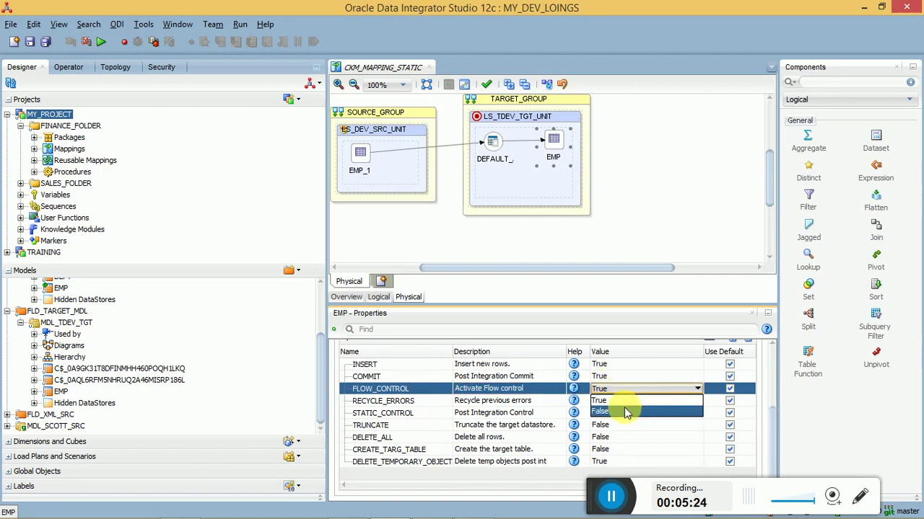
left_click(625, 407)
left_click(605, 414)
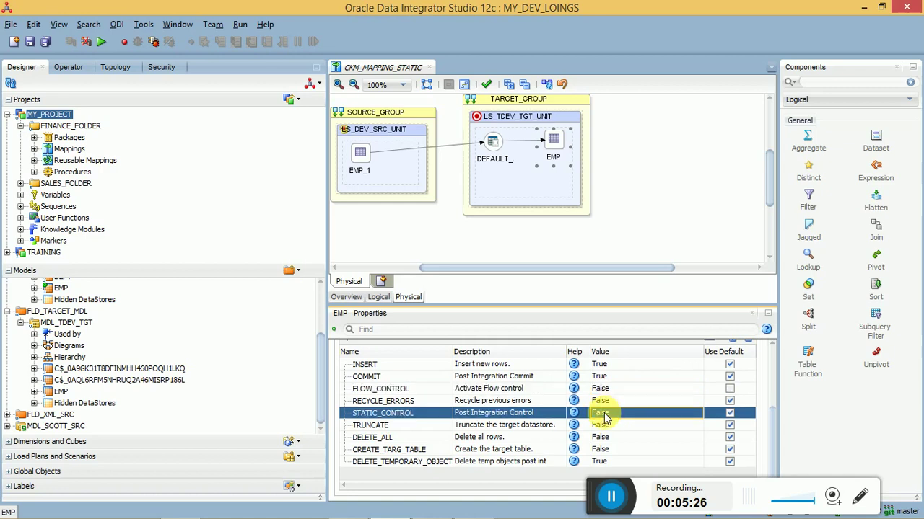
left_click(604, 415)
left_click(602, 425)
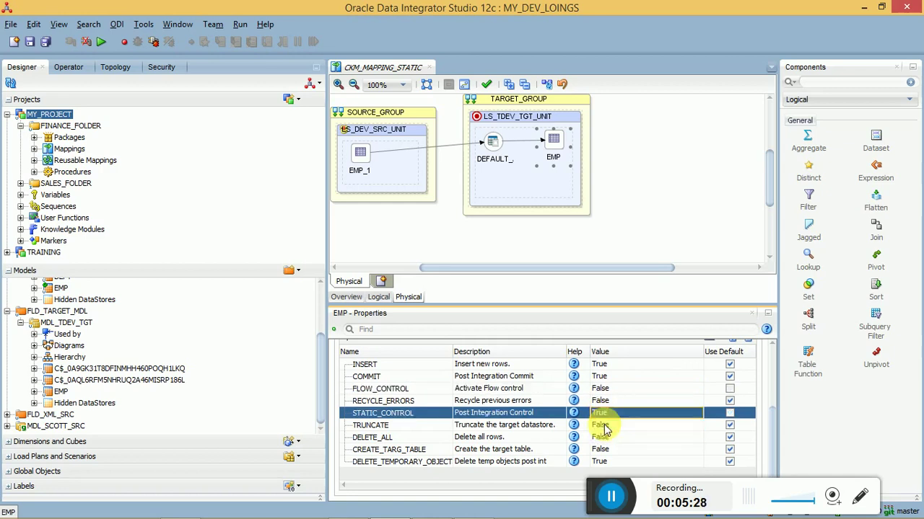
left_click(522, 417)
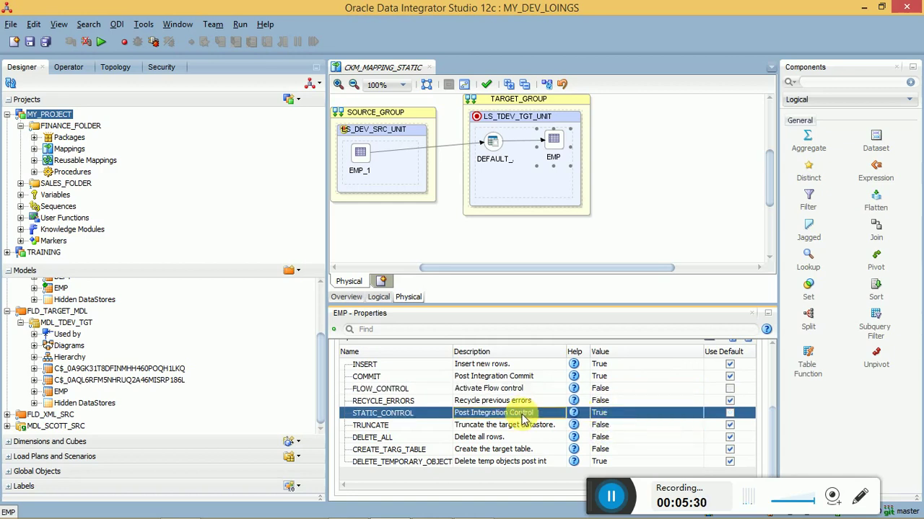
left_click(512, 303)
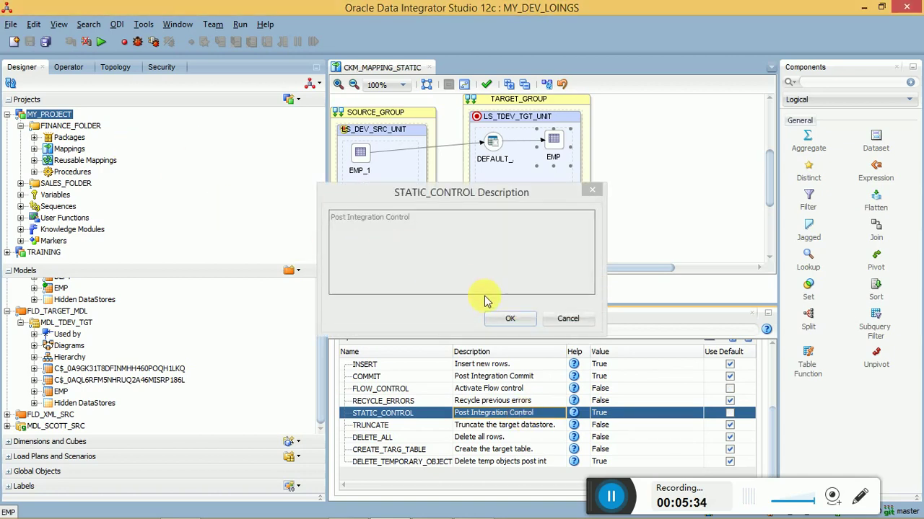
left_click(510, 319)
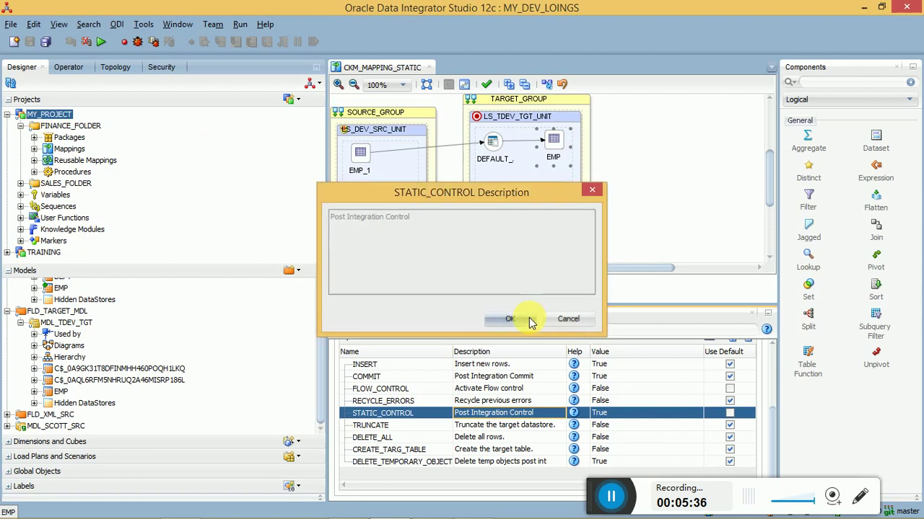
- Run the mapping in the Global context with the Physical design, Local (No Agent) and log level 5
left_click(101, 41)
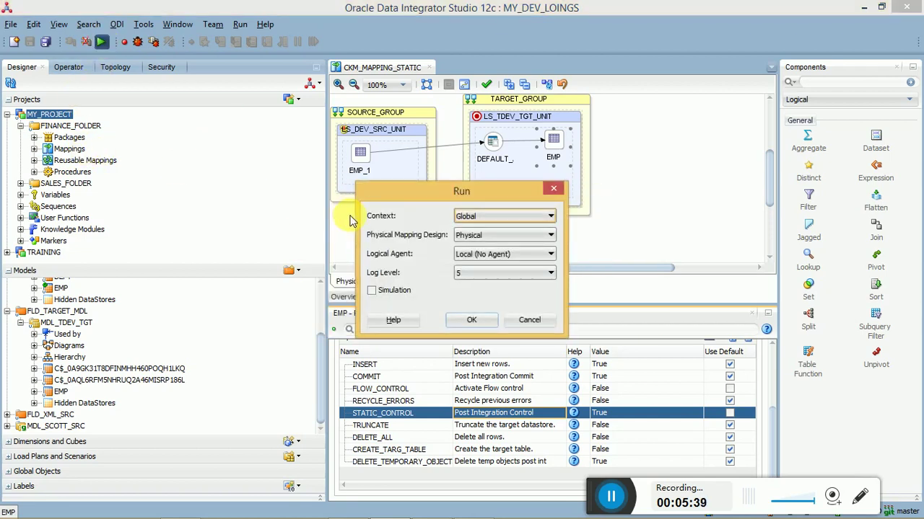
left_click(472, 320)
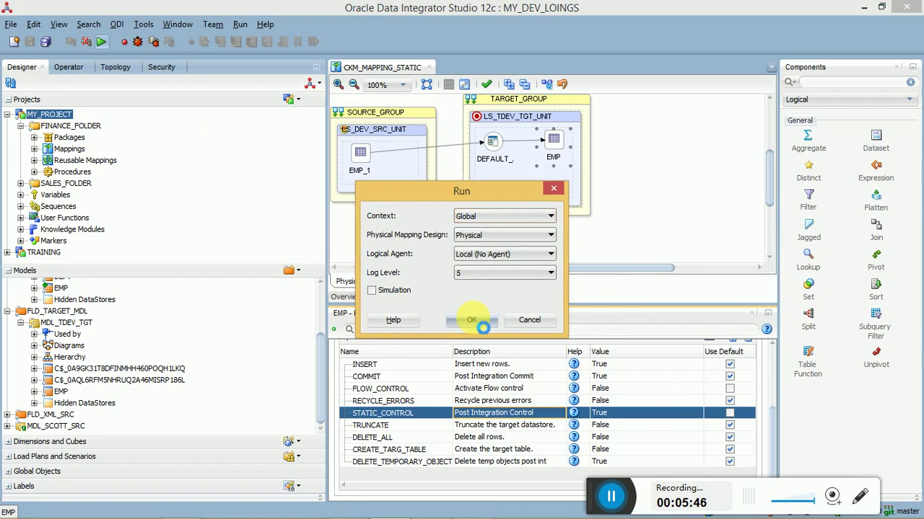
left_click(572, 293)
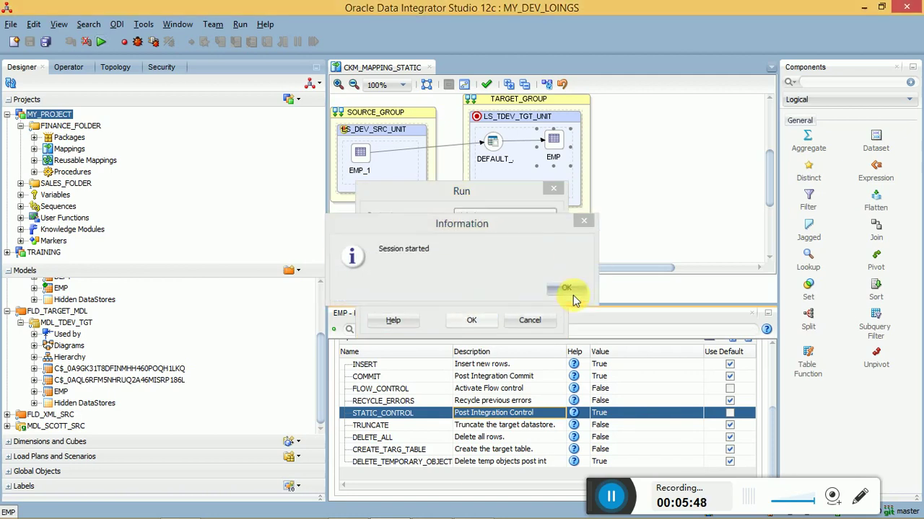
- Examine today's CKM_MAPPING_STATIC session in the Operator, expanding MAP_MAIN down to the tasks of the source and target execution units
left_click(70, 66)
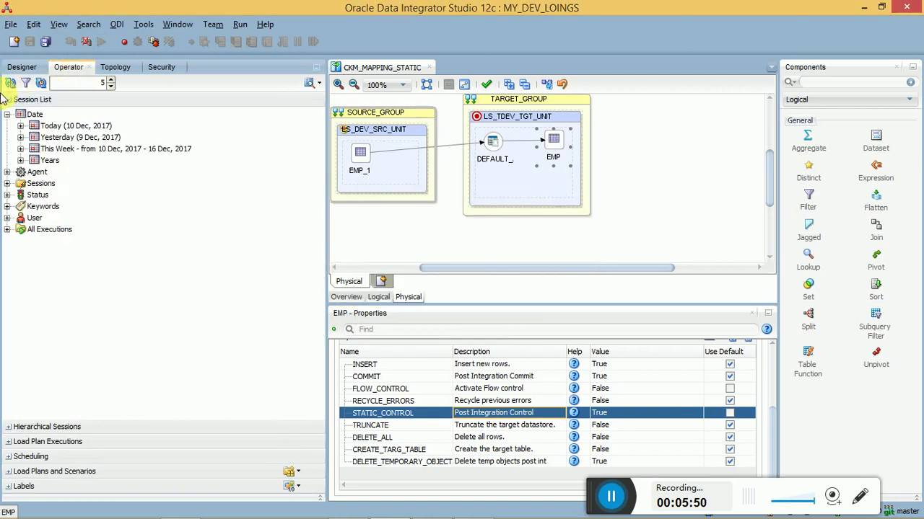
left_click(21, 126)
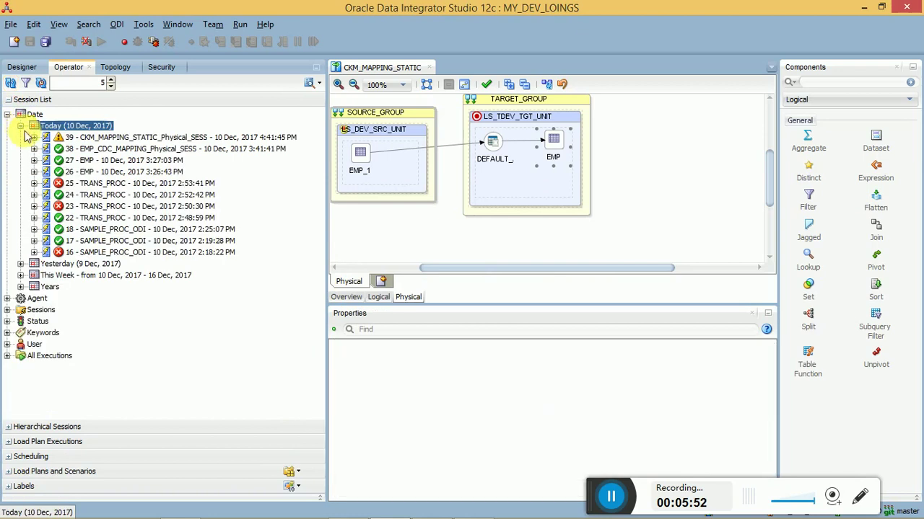
left_click(34, 138)
left_click(47, 160)
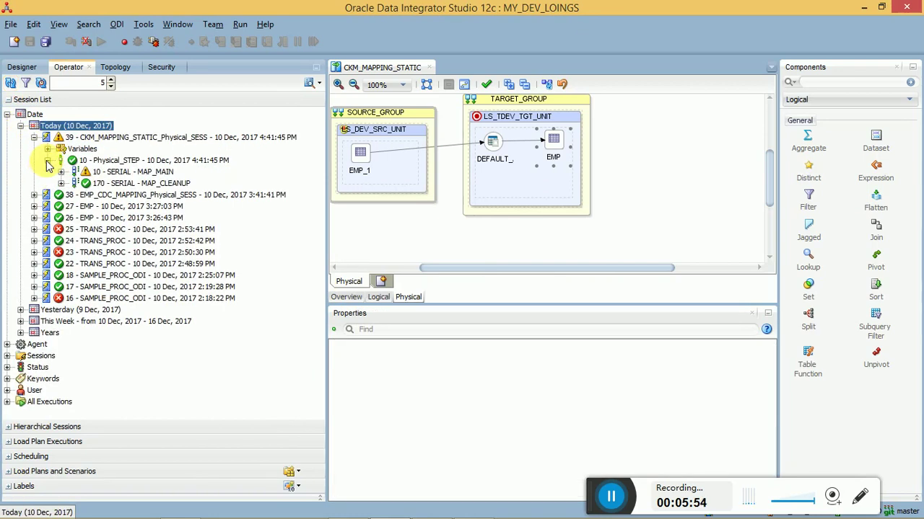
left_click(61, 173)
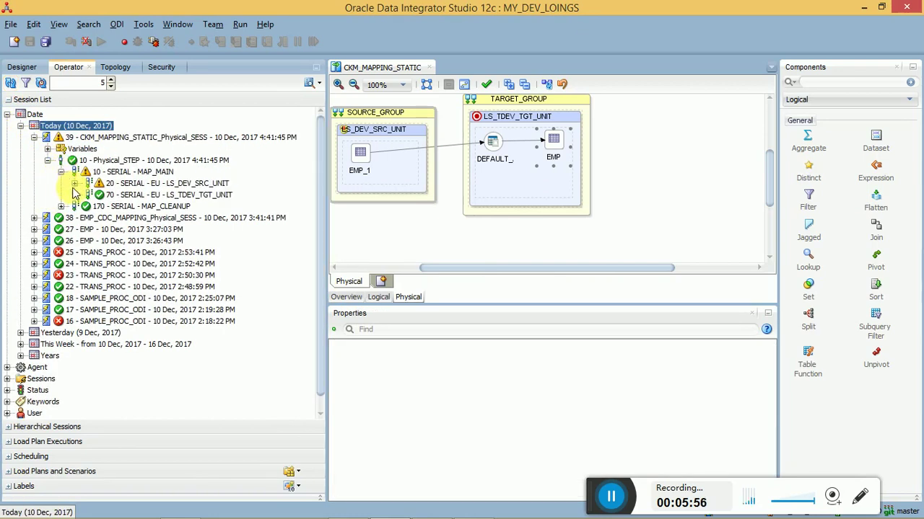
left_click(75, 195)
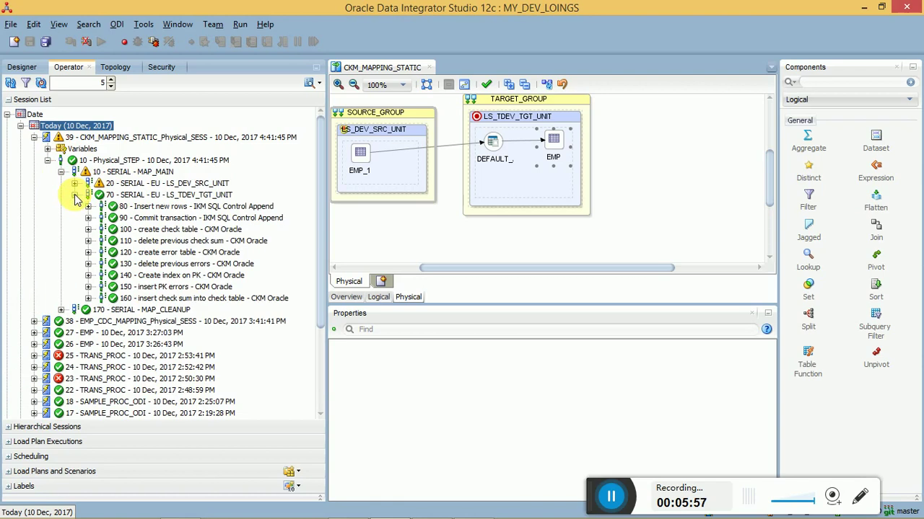
left_click(185, 230)
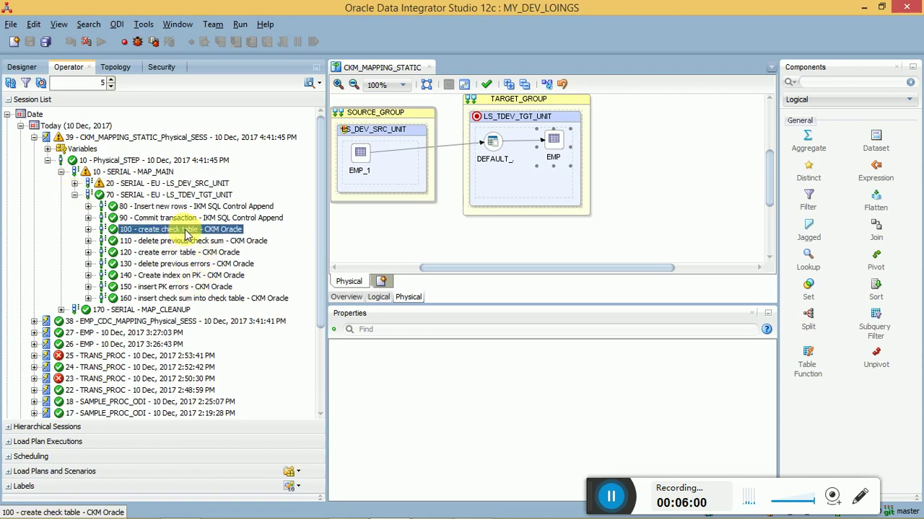
left_click(189, 219)
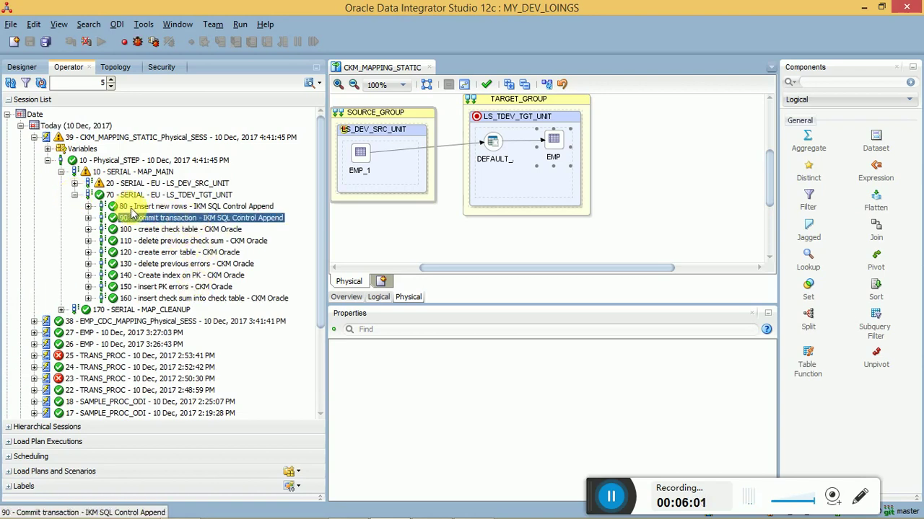
left_click(75, 185)
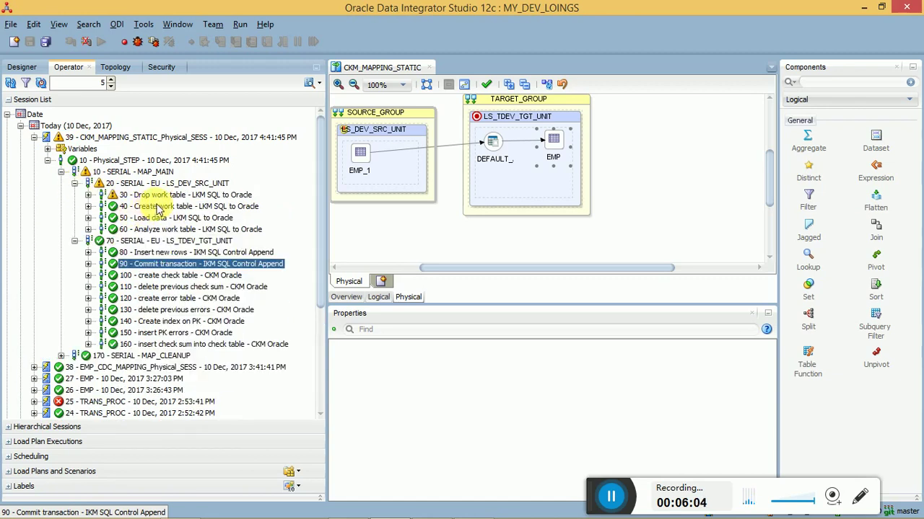
left_click(158, 209)
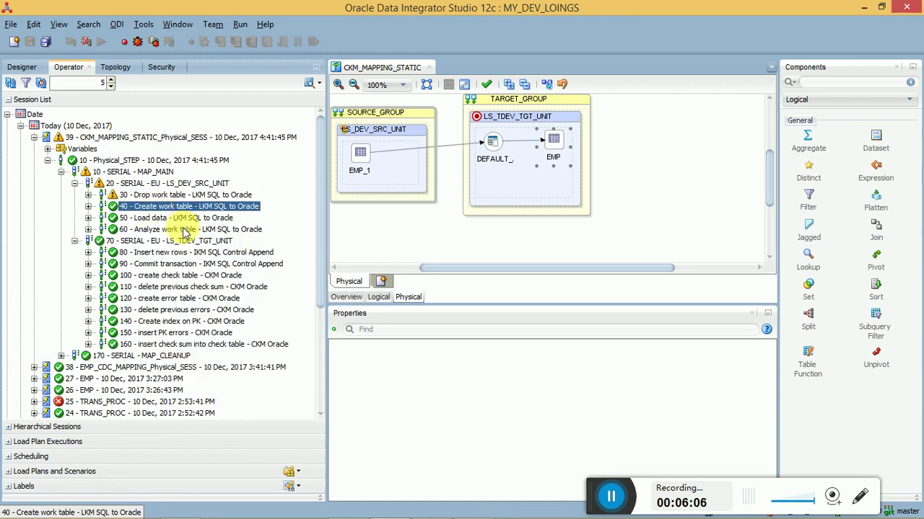
left_click(184, 230)
- Examine the executed target code of the Insert new rows task from IKM SQL Control Append
left_click(207, 253)
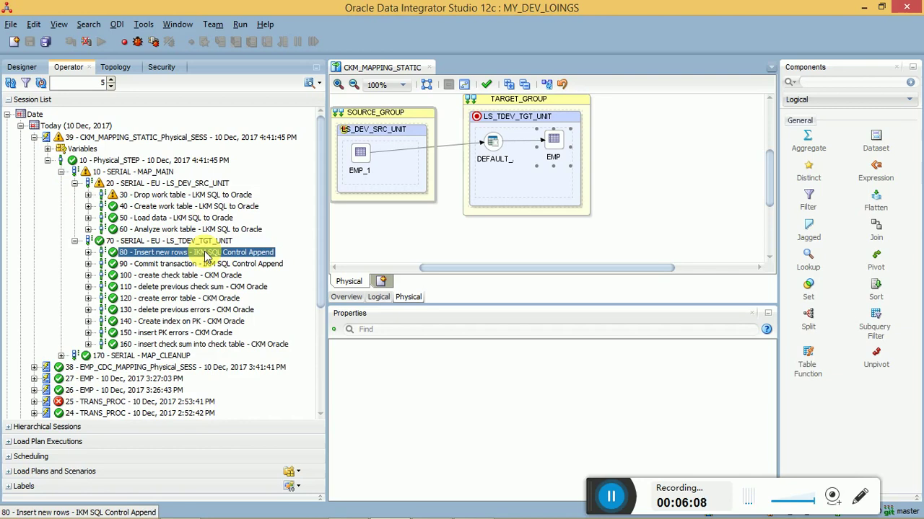
double_click(215, 255)
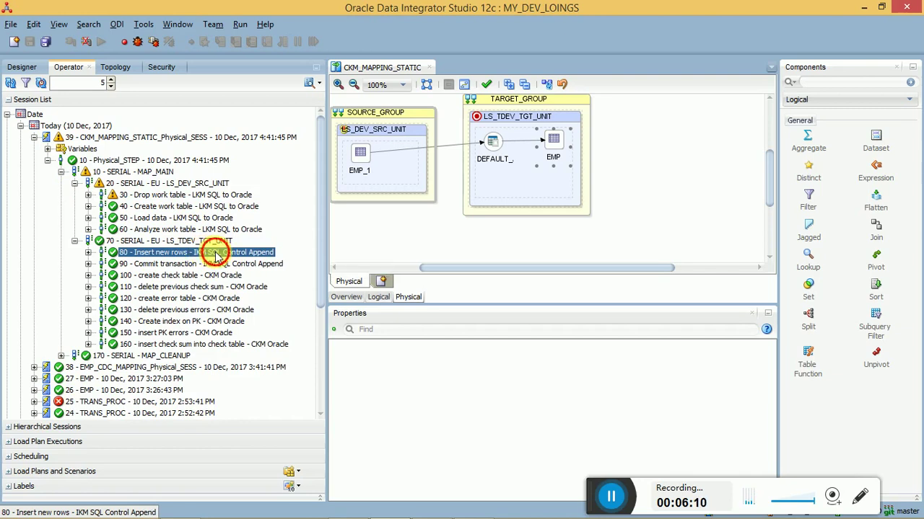
left_click(347, 117)
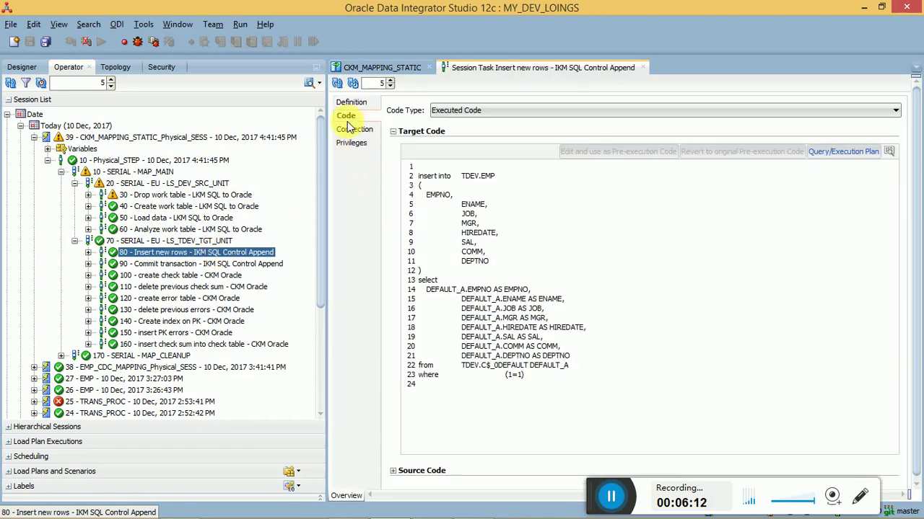
triple_click(467, 182)
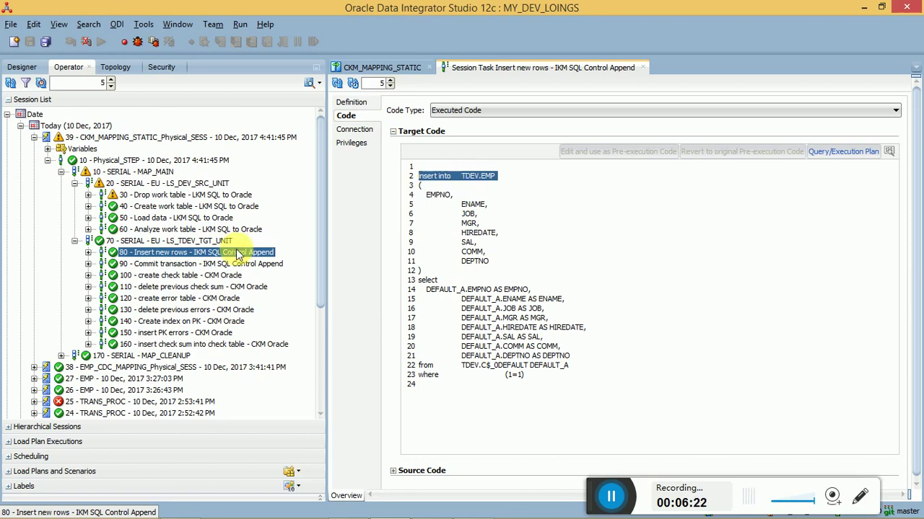
- Review the executed target code of the CKM Oracle task delete previous errors, and close that task
left_click(227, 264)
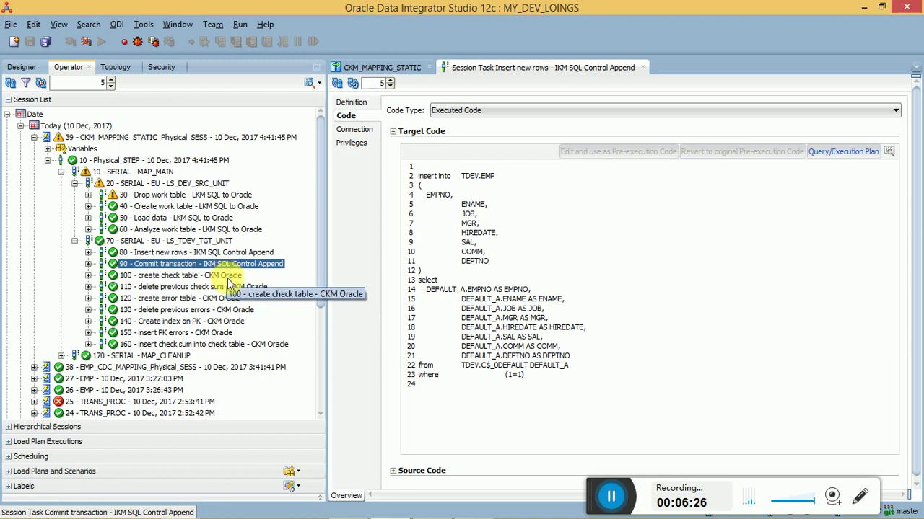
double_click(204, 311)
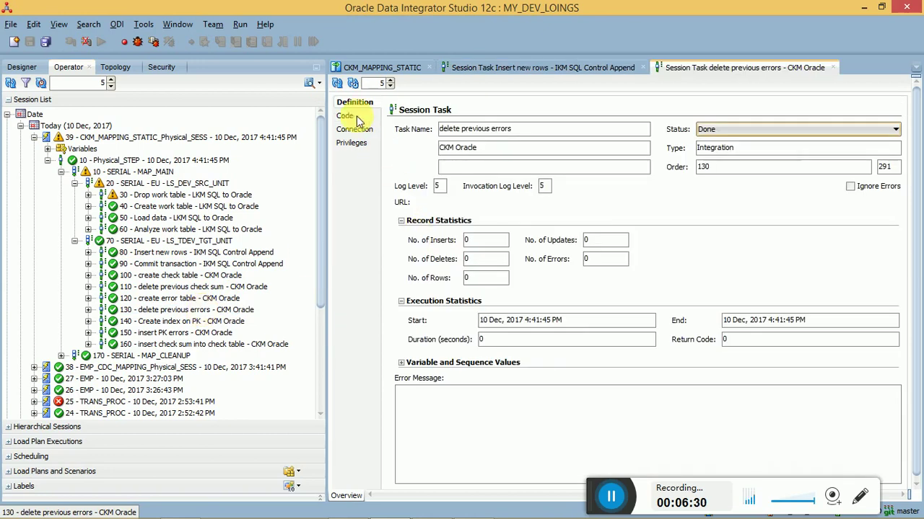
left_click(351, 117)
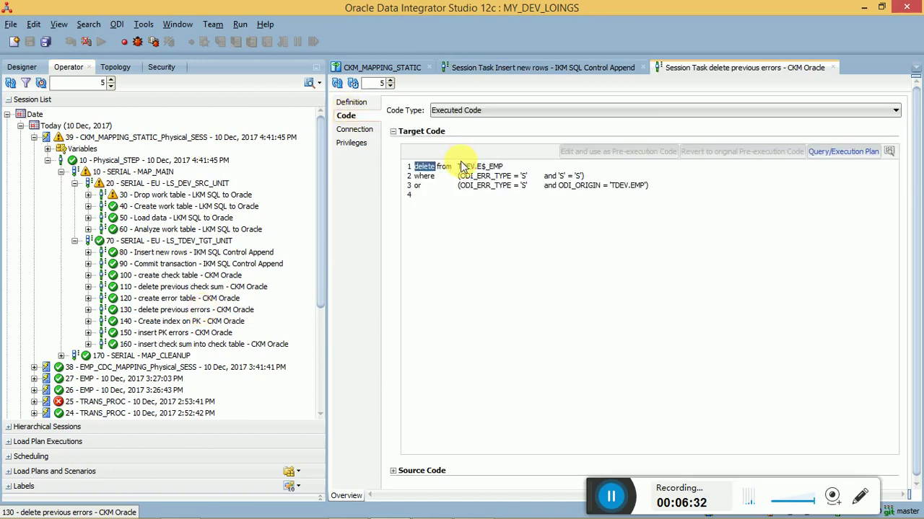
triple_click(462, 166)
left_click(833, 67)
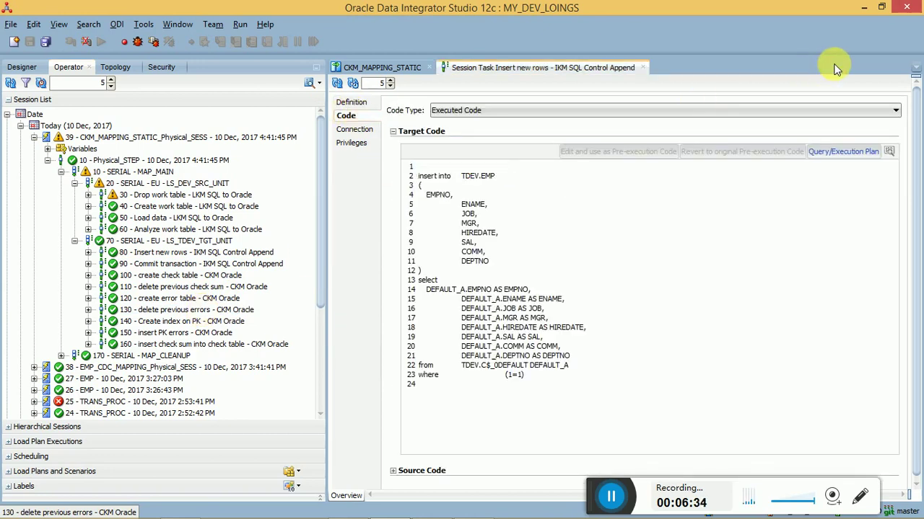
- Open the CKM Oracle task insert PK errors and check its number of rows in the record statistics
left_click(177, 334)
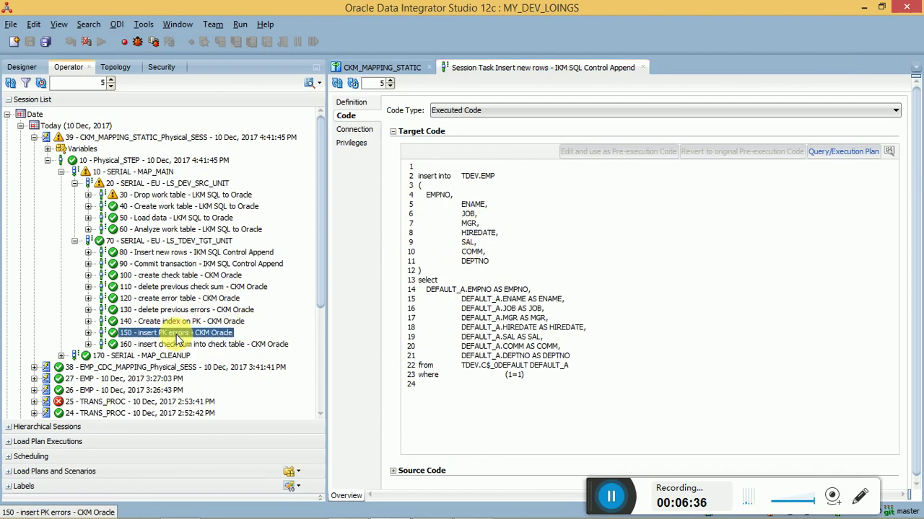
double_click(176, 334)
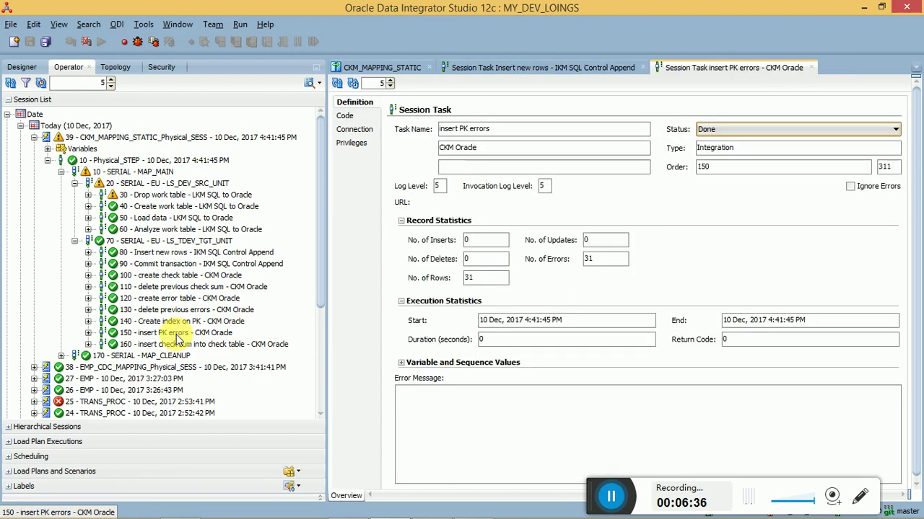
double_click(475, 280)
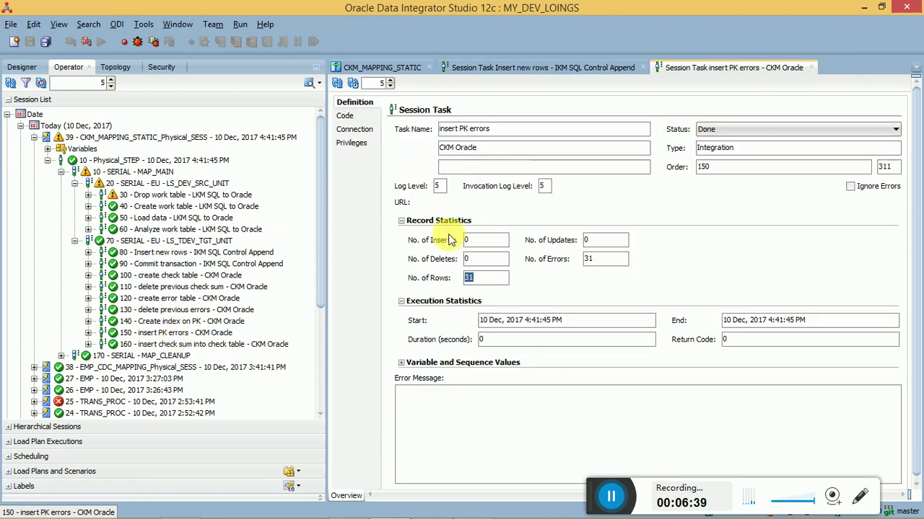
- Check the number of errors in the insert PK errors task and view its executed target code
double_click(604, 262)
left_click(344, 116)
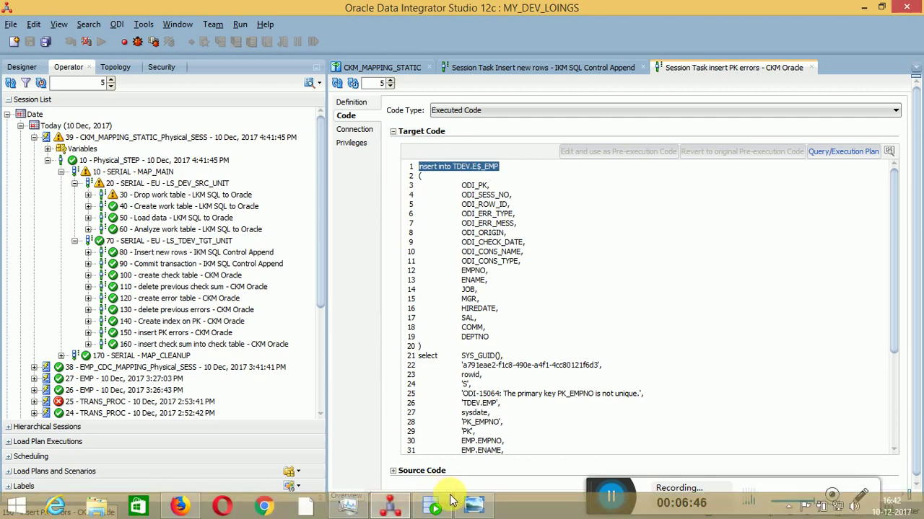
- Switch to SQL Developer, refresh the TDEV tables and open the data of the E$_EMP error table
left_click(435, 509)
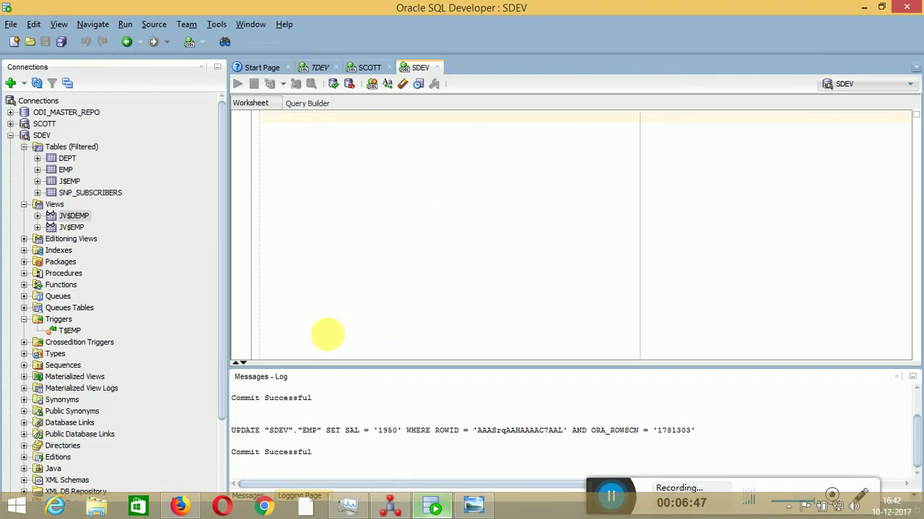
left_click(10, 136)
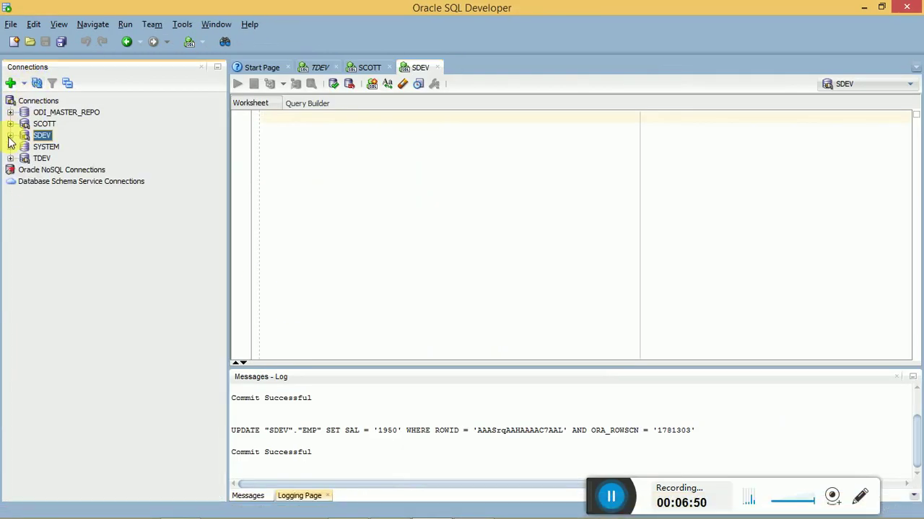
left_click(10, 158)
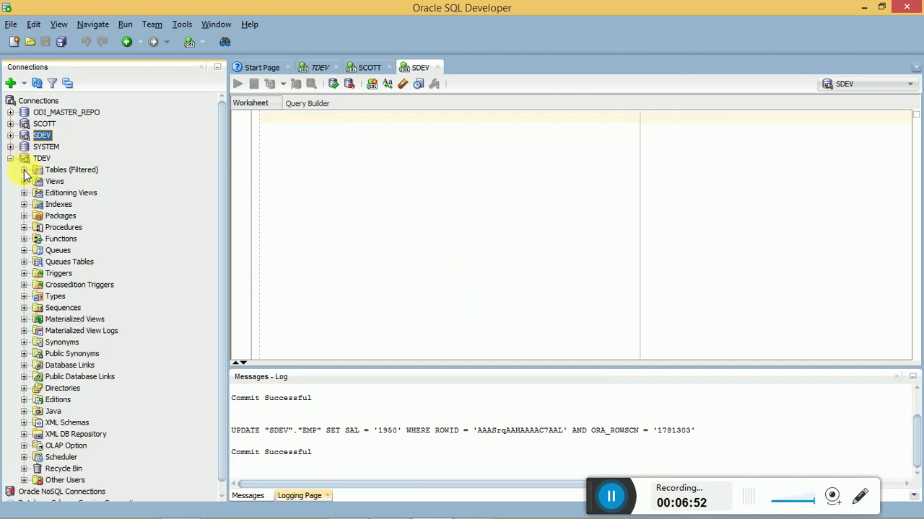
left_click(24, 170)
left_click(36, 84)
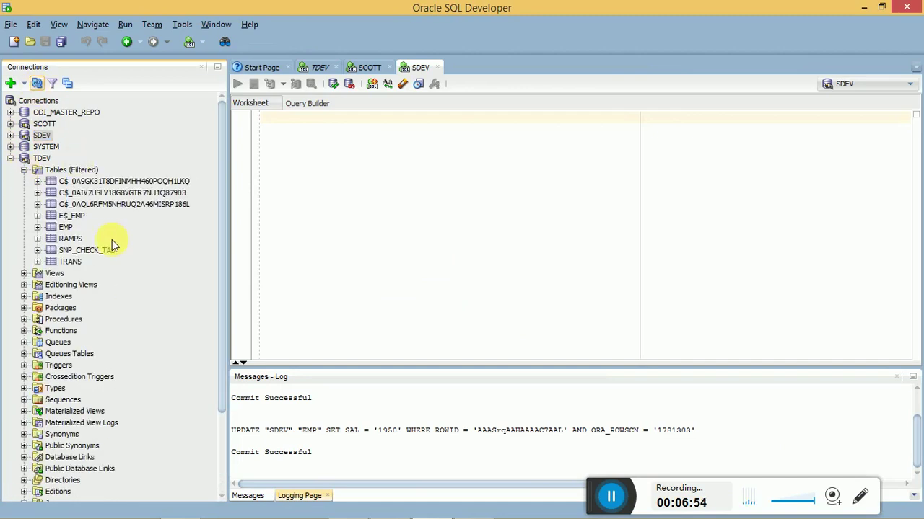
left_click(78, 218)
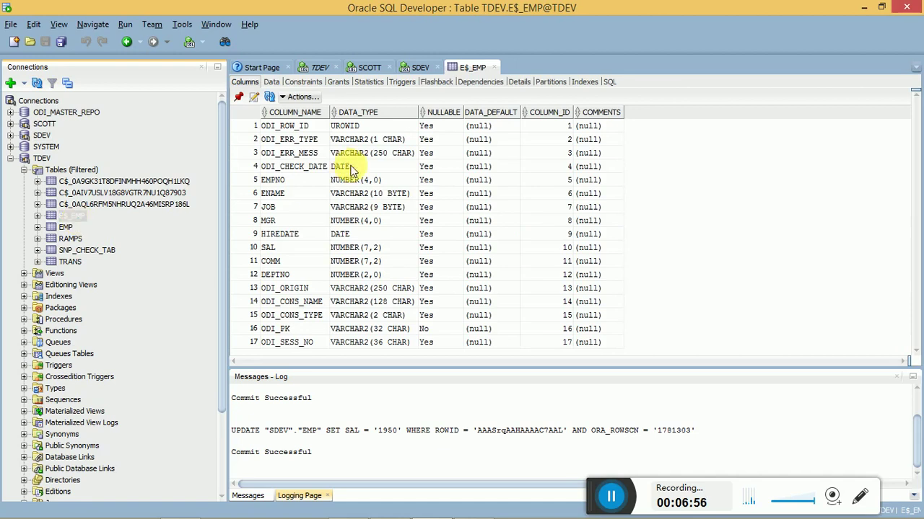
left_click(272, 83)
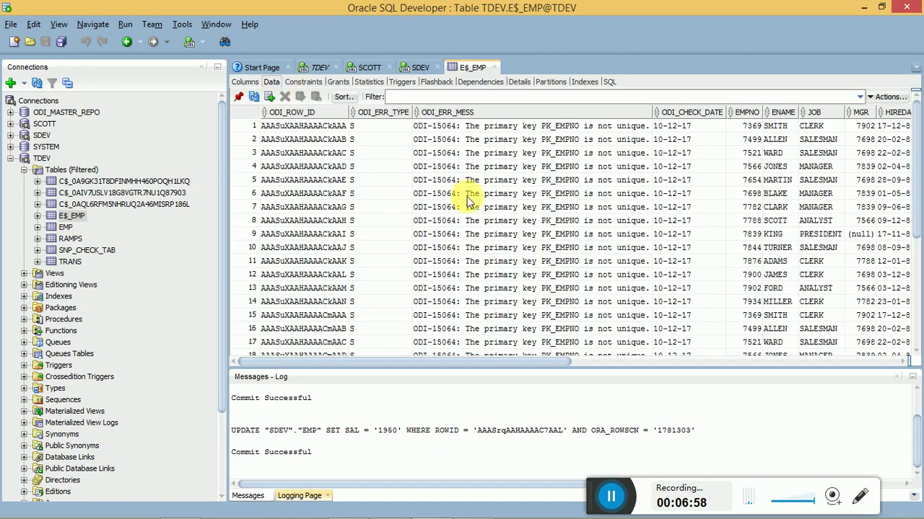
- Examine the error type, error message and constraint name columns of the E$_EMP records
left_click(369, 131)
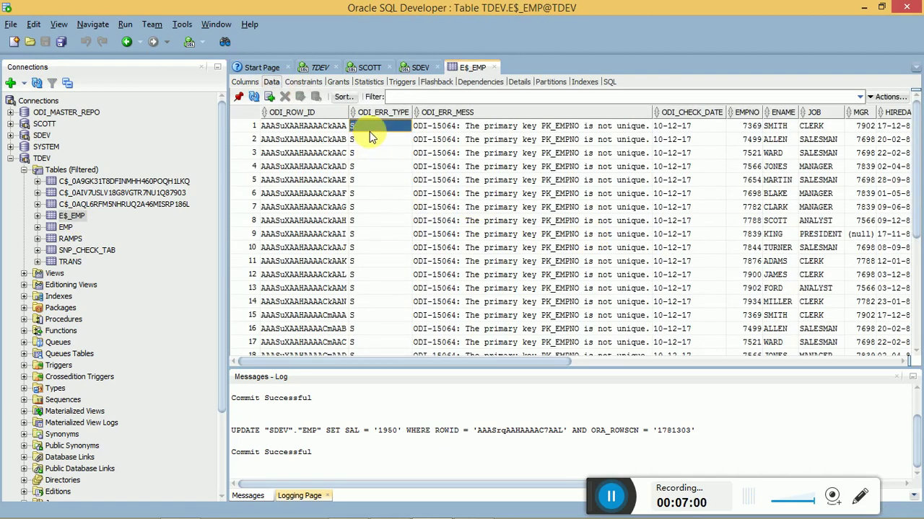
left_click(474, 152)
left_click(534, 127)
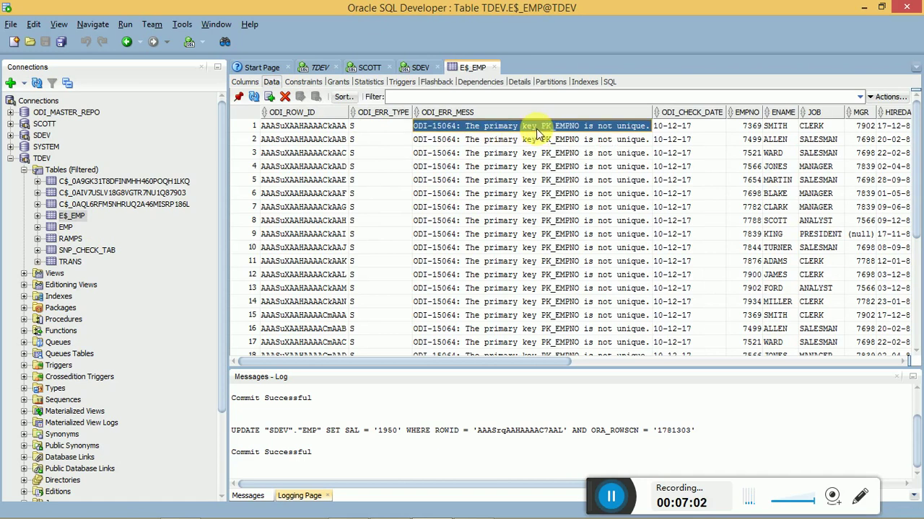
left_click(765, 154)
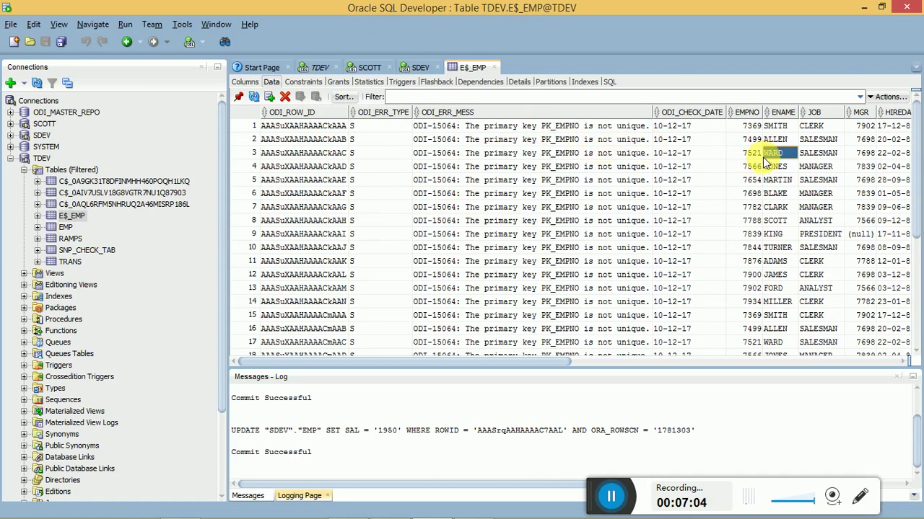
key("Right")
key("Right")
key("Right")
key("Right")
key("Right")
key("Right")
key("Right")
key("Right")
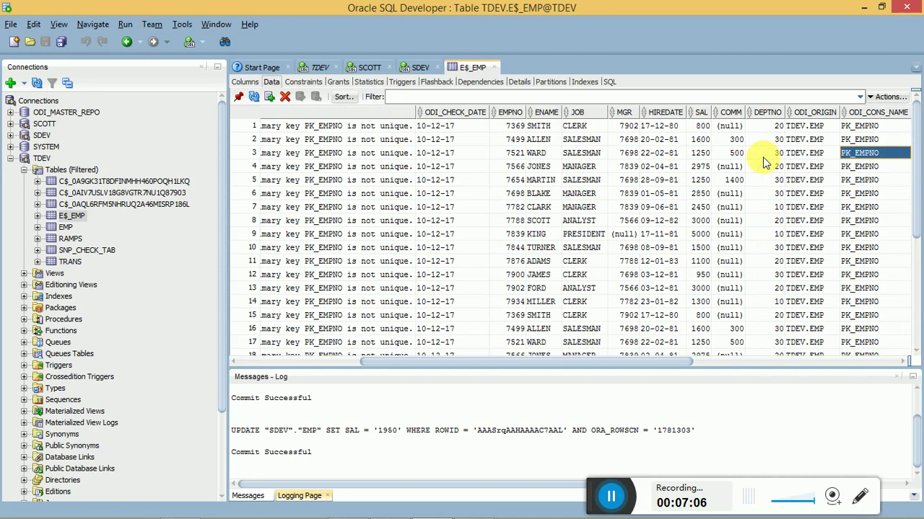
- Sort the E$_EMP records by EMPNO in ascending order
left_click(507, 115)
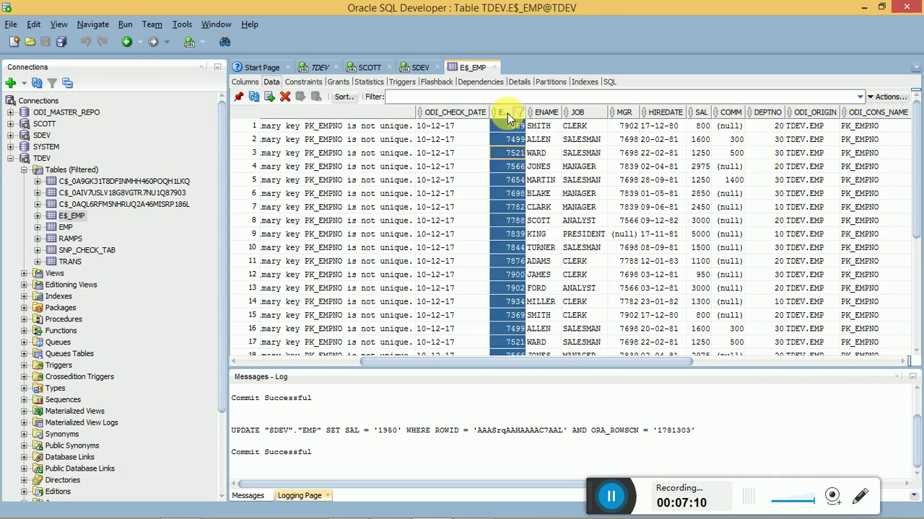
left_click(508, 116)
left_click(512, 114)
- Look through the sorted E$_EMP records down to the last row and back for repeated EMPNO values
left_click(514, 125)
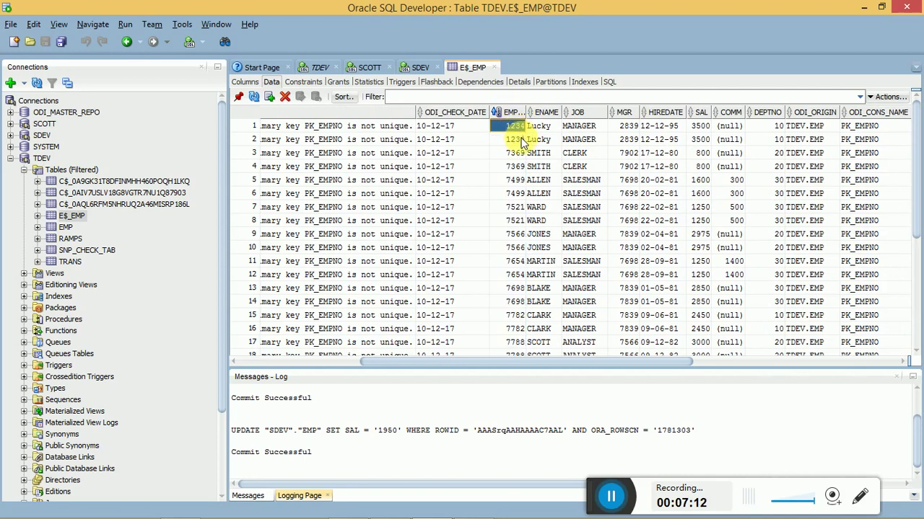
left_click(519, 140)
left_click(514, 125)
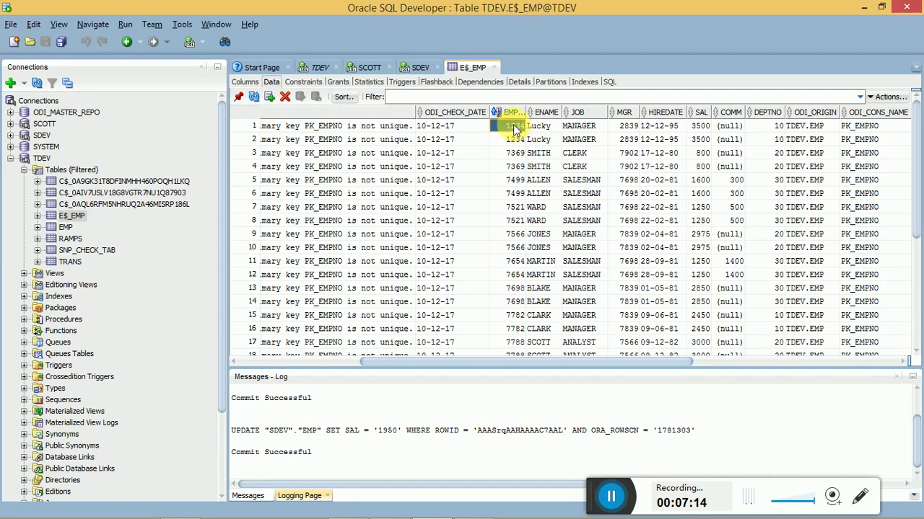
left_click(515, 139)
key("Down")
key("Down")
key("Down")
key("Down")
key("Down")
key("Down")
key("Down")
key("Down")
key("Down")
key("Down")
key("Down")
key("Down")
key("Down")
key("Down")
key("Down")
key("Down")
key("Down")
key("Down")
key("Down")
key("Down")
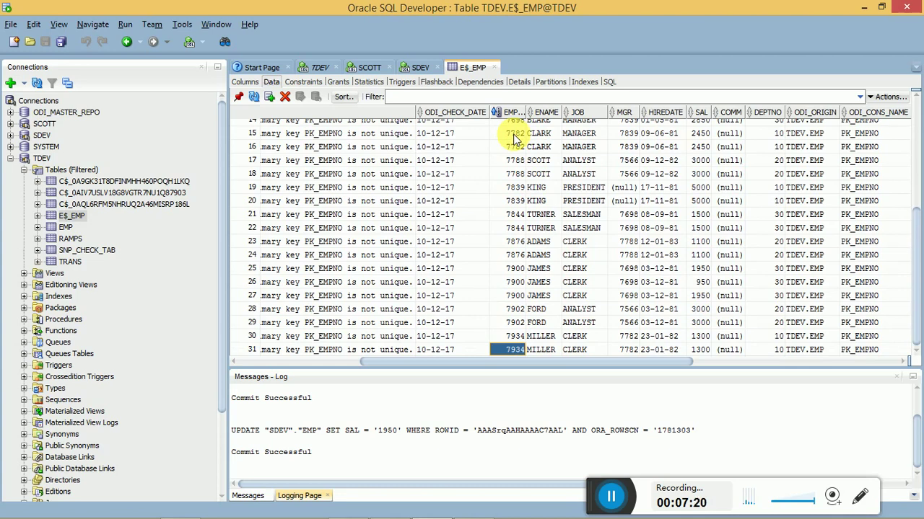
key("Up")
key("Up")
key("Up")
key("Up")
key("Up")
key("Up")
key("Up")
key("Up")
key("Up")
key("Up")
key("Up")
key("Up")
key("Up")
key("Up")
key("Up")
key("Up")
key("Up")
key("Up")
key("Up")
key("Up")
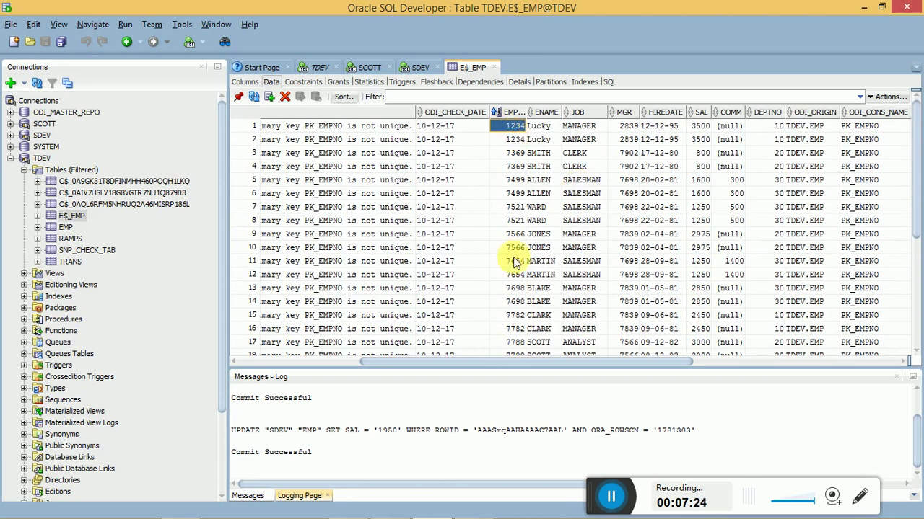
- Open the data of the EMP table under the TDEV connection
left_click(67, 228)
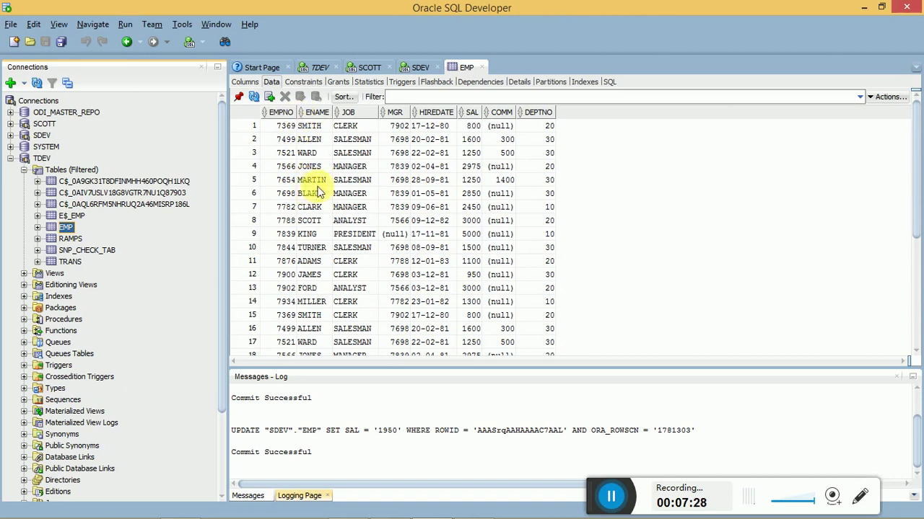
- Duplicate the sixth row of the EMP data
left_click(336, 196)
right_click(333, 196)
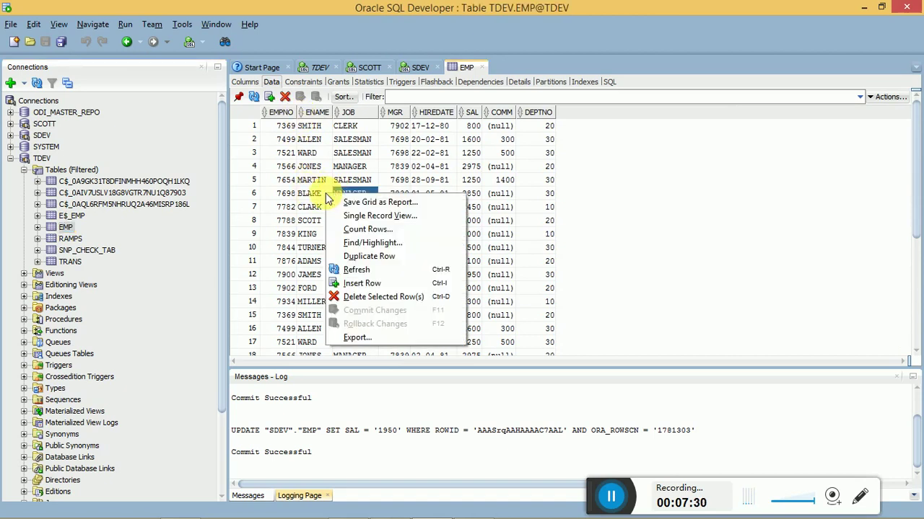
left_click(382, 263)
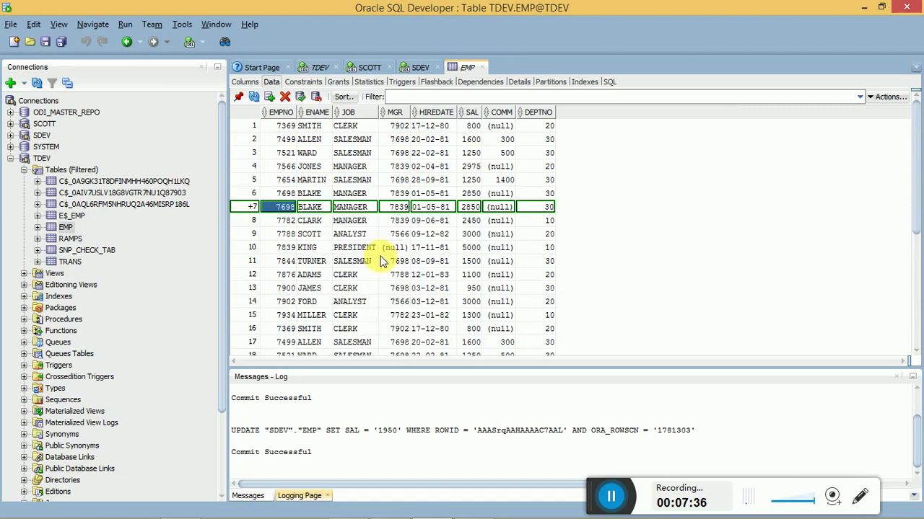
- Select all EMP rows, close the message log and count the table's rows
left_click(316, 182)
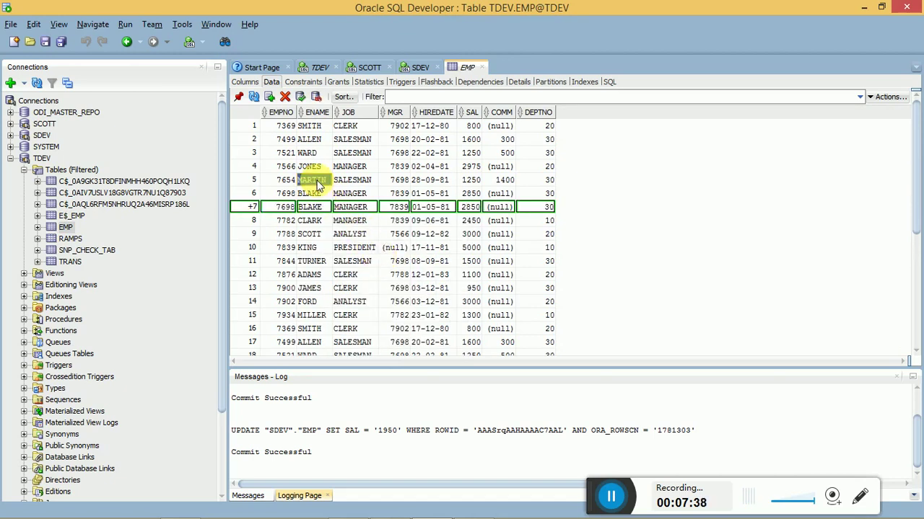
right_click(318, 185)
left_click(281, 156)
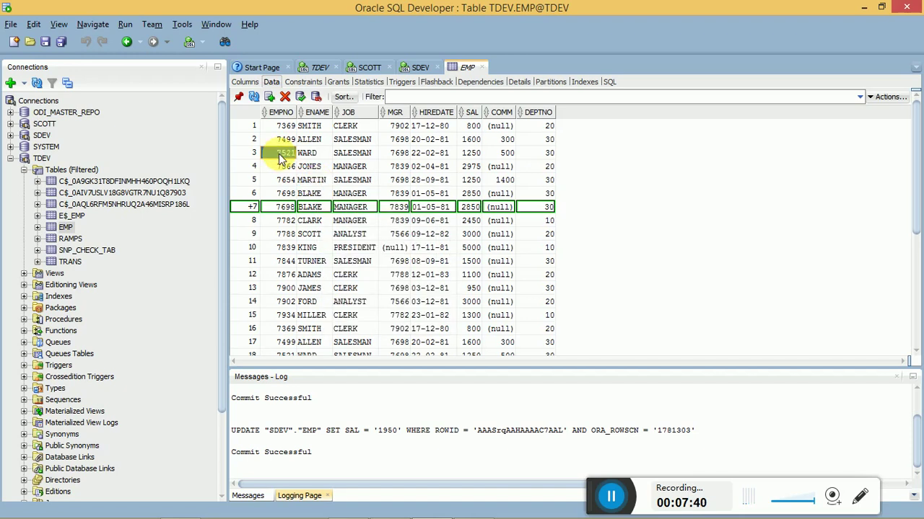
key("ctrl+a")
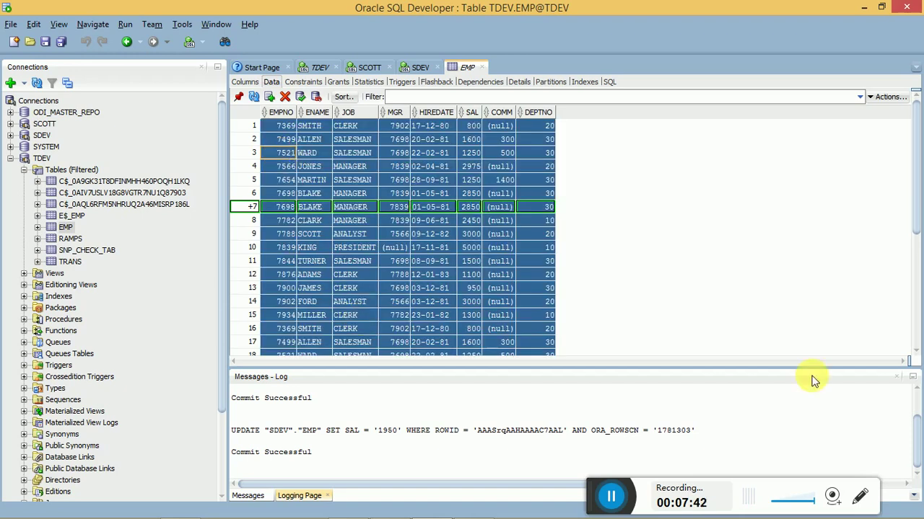
left_click(898, 381)
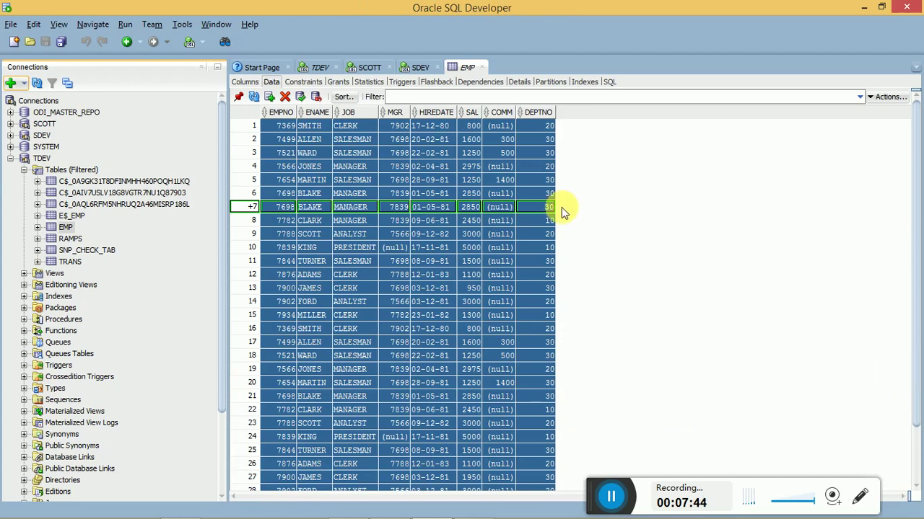
right_click(366, 219)
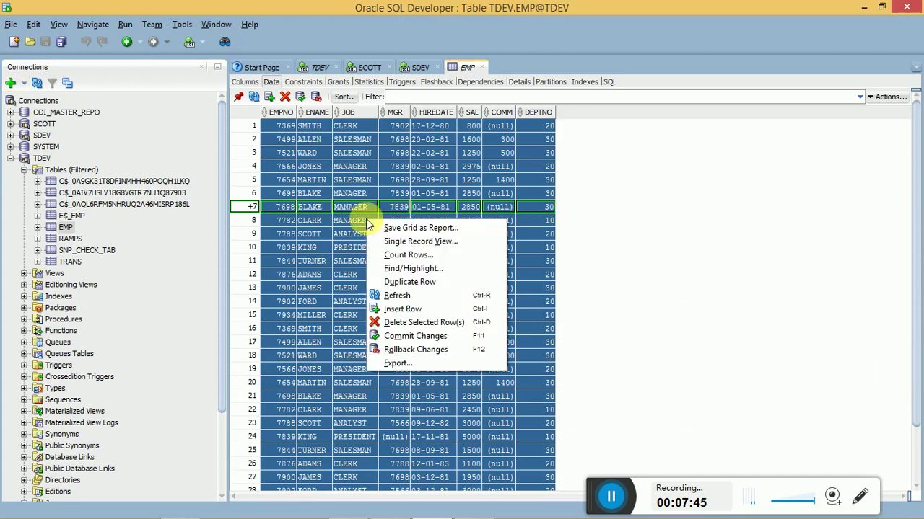
left_click(410, 256)
left_click(469, 280)
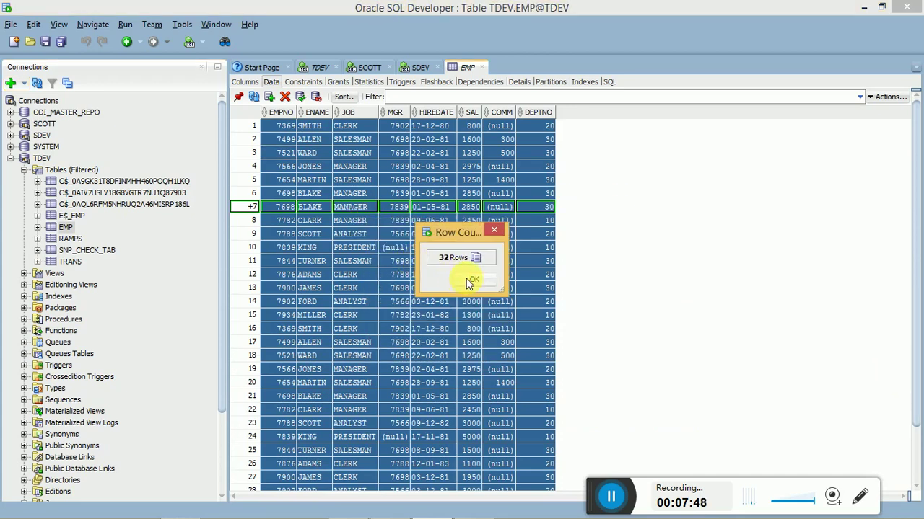
- Refresh the EMP data and discard the uncommitted duplicate row
left_click(308, 235)
left_click(323, 195)
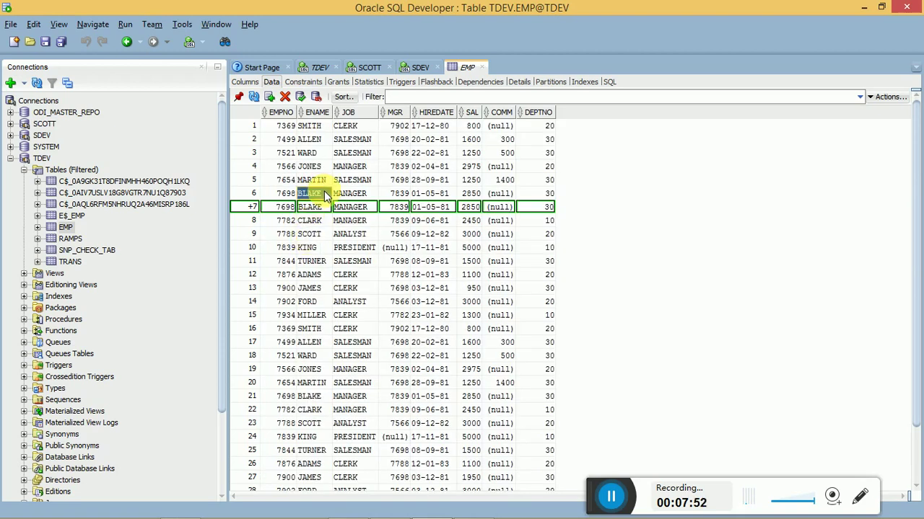
left_click(254, 98)
left_click(487, 288)
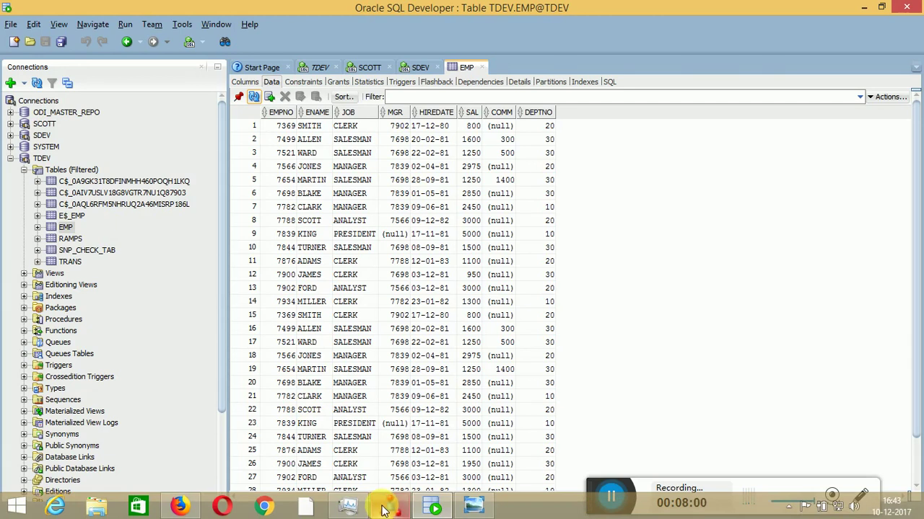
- Switch to ODI Studio and examine the insert PK errors target code, from the E$_EMP insert to the primary key error message
left_click(385, 508)
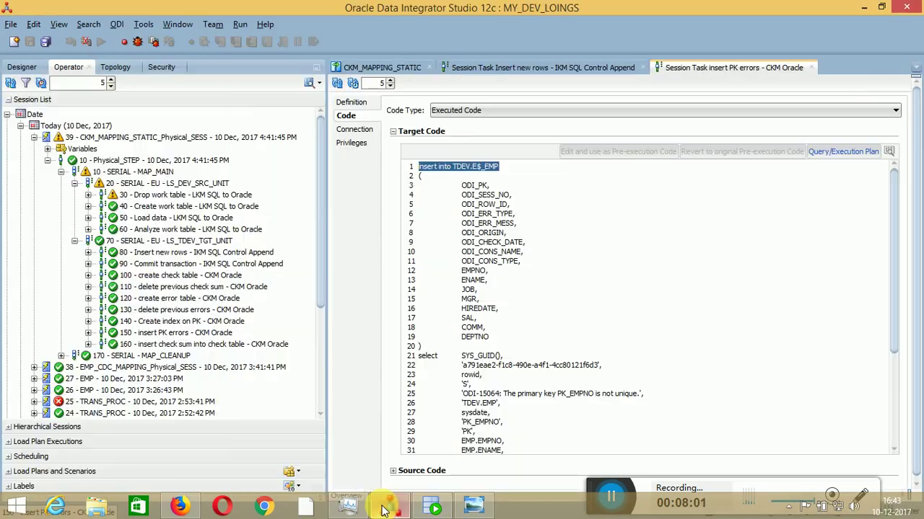
left_click(182, 253)
left_click(206, 265)
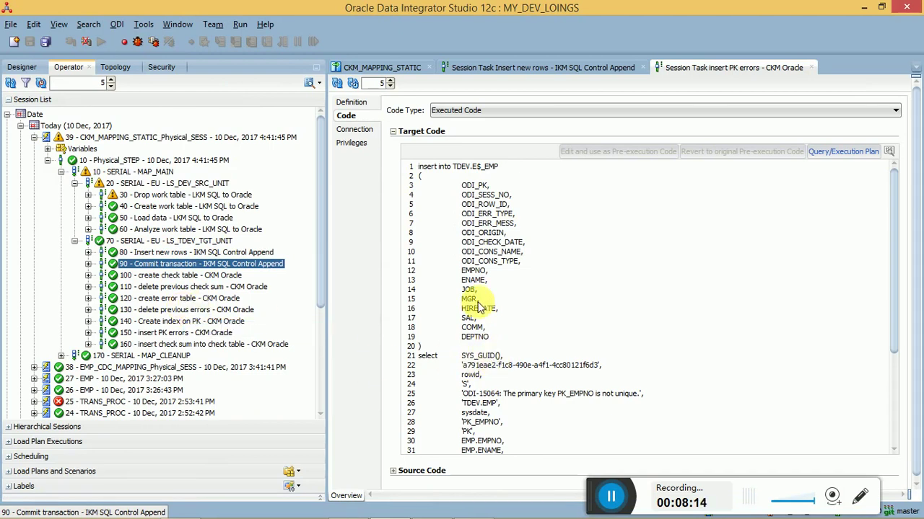
left_click(482, 169)
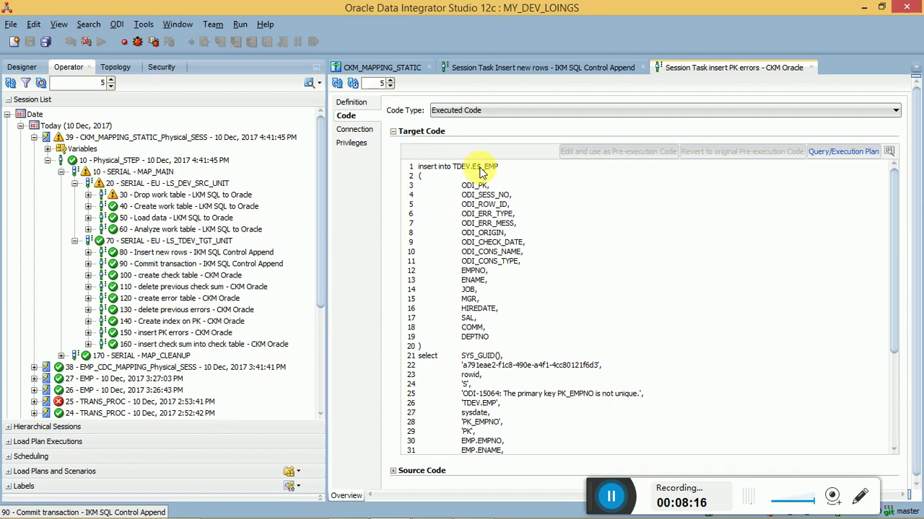
triple_click(482, 169)
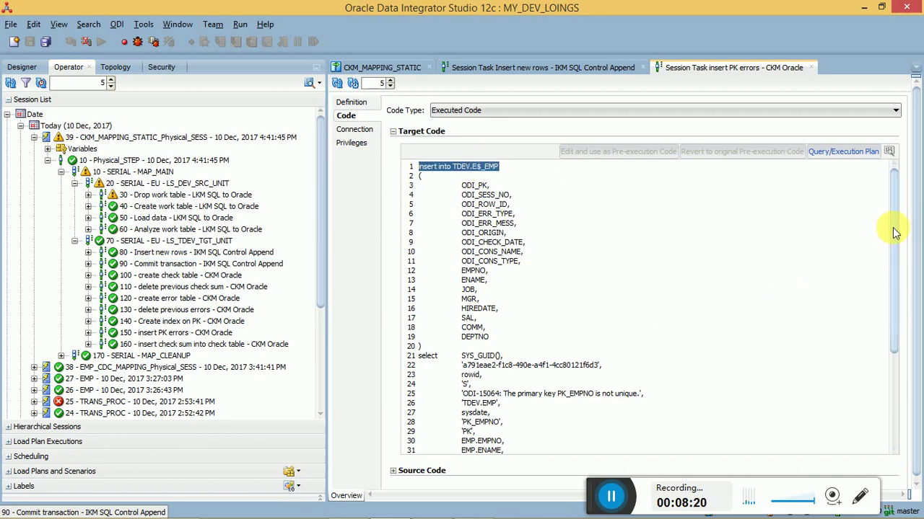
left_click_drag(895, 232, 900, 331)
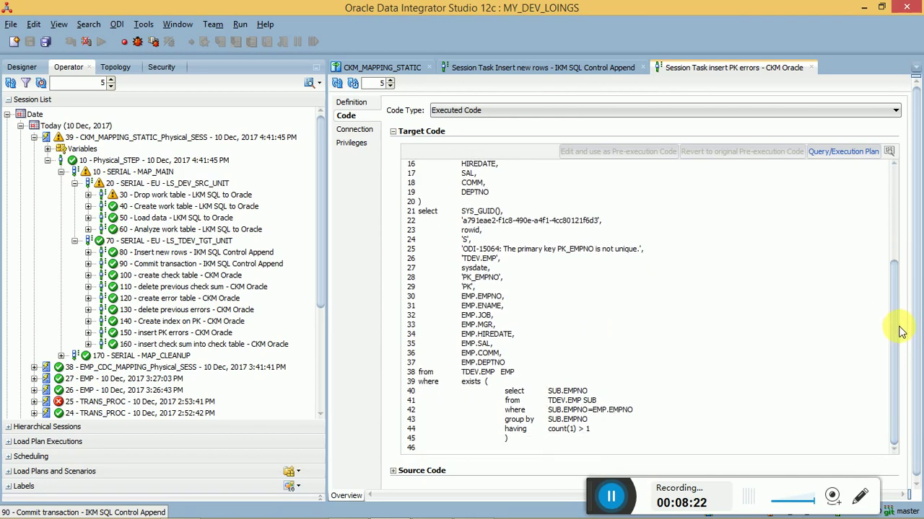
triple_click(550, 250)
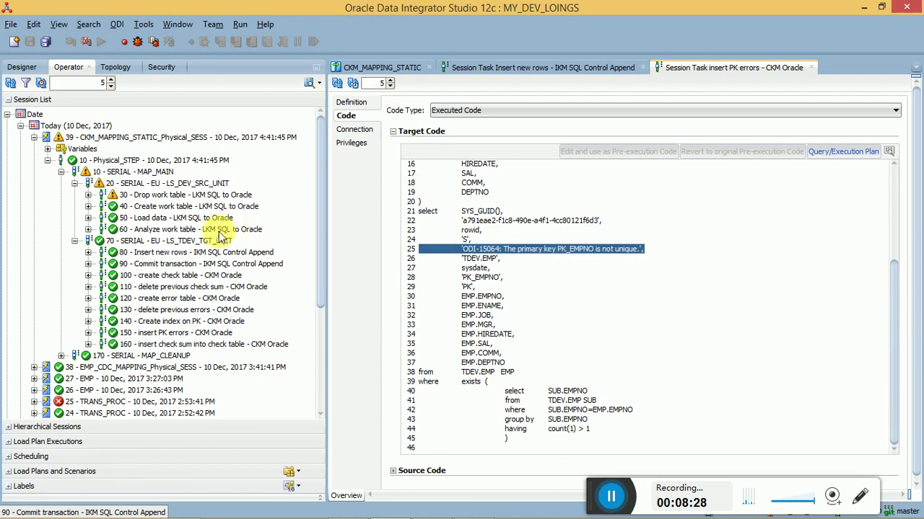
- Trace the session flow from the Load data task to LS_TDEV_TGT_UNIT and its Insert new rows task
left_click(157, 243)
left_click(191, 219)
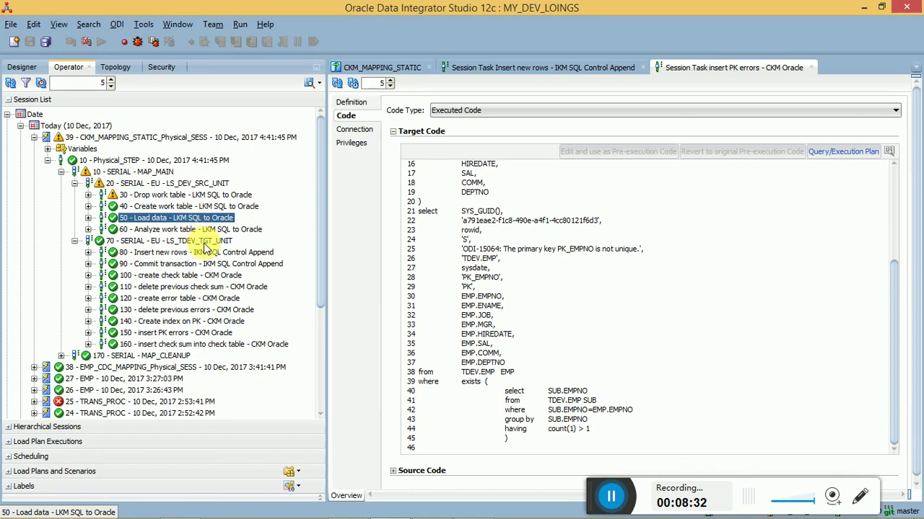
left_click(204, 241)
left_click(209, 252)
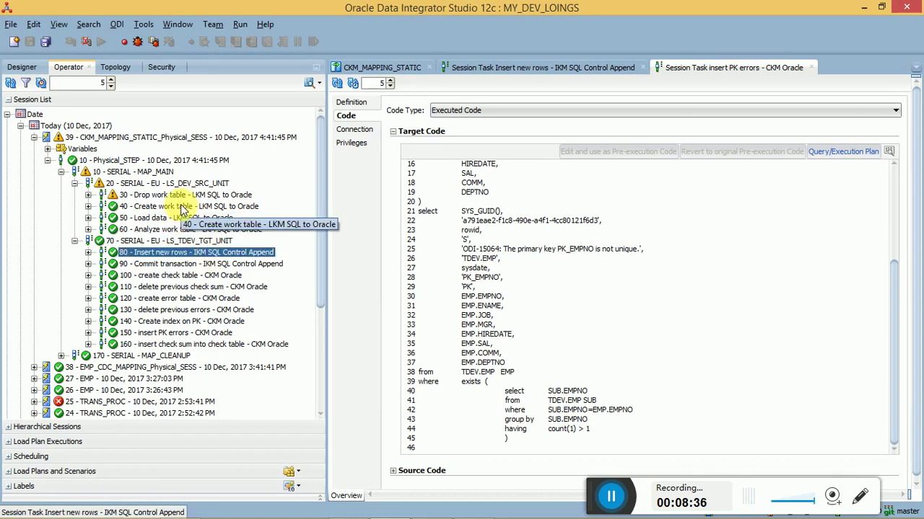
- Close the Insert new rows and insert PK errors session task editors to return to the CKM_MAPPING_STATIC mapping
left_click(643, 68)
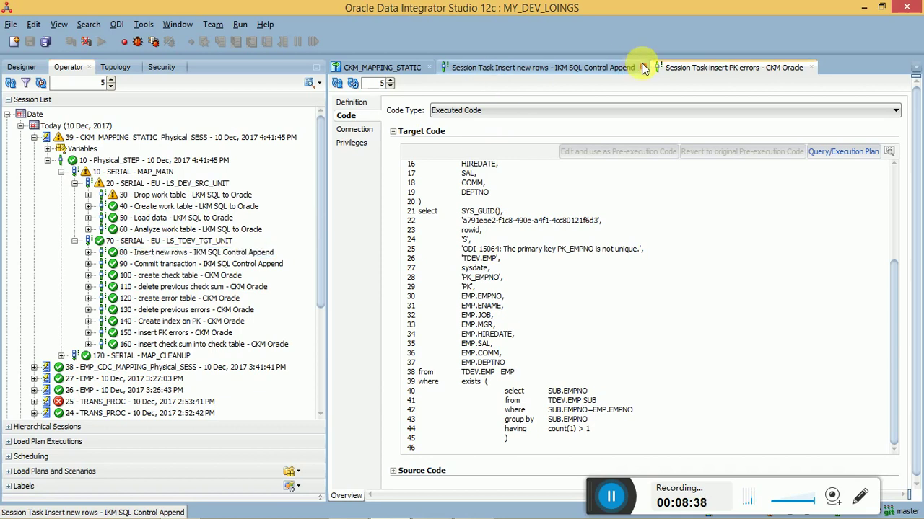
left_click(644, 68)
left_click(602, 68)
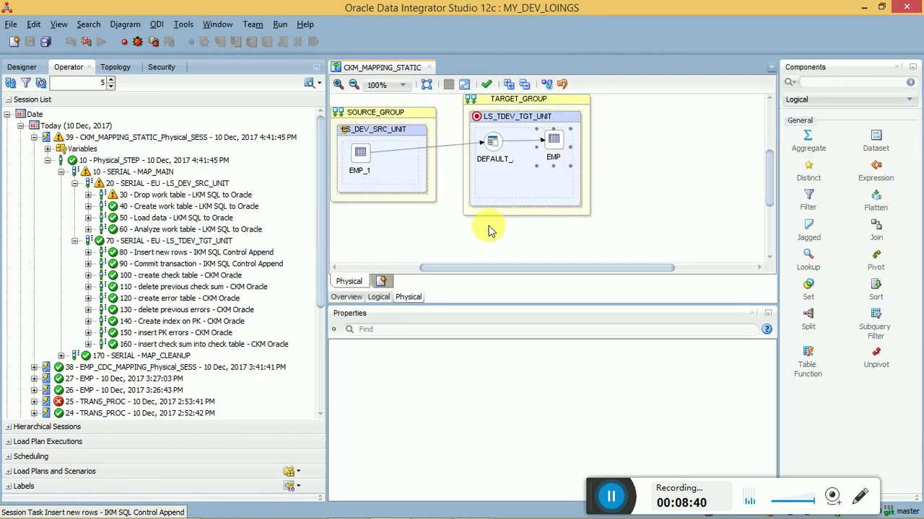
- Set FLOW_CONTROL to True in the IKM SQL Control Append options of the target EMP datastore in the physical design
left_click(507, 167)
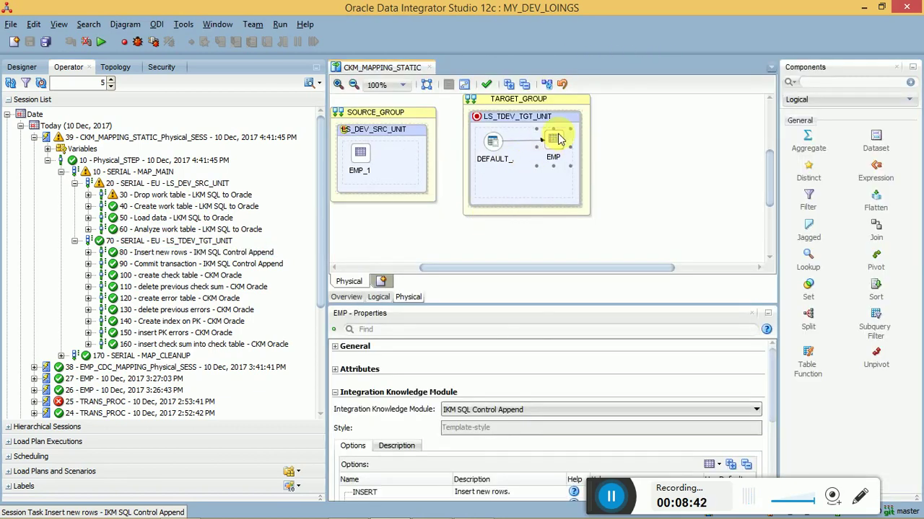
left_click(534, 238)
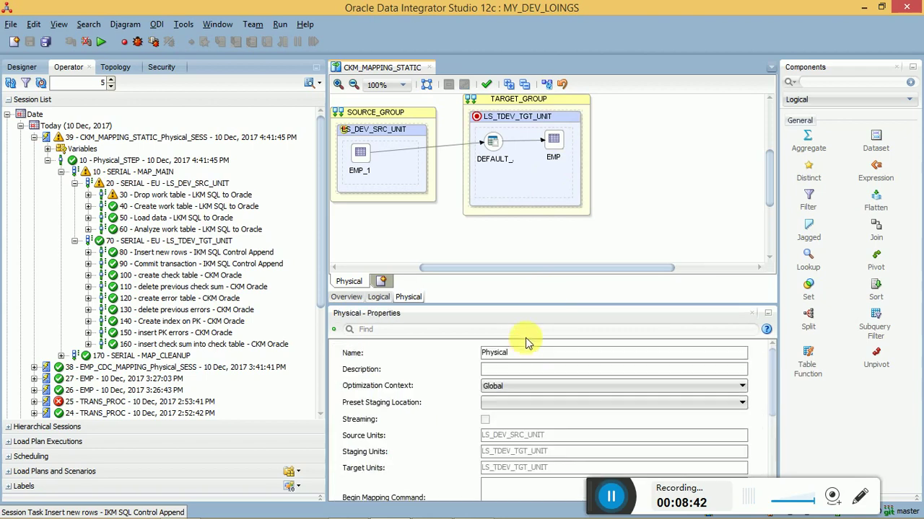
left_click(551, 144)
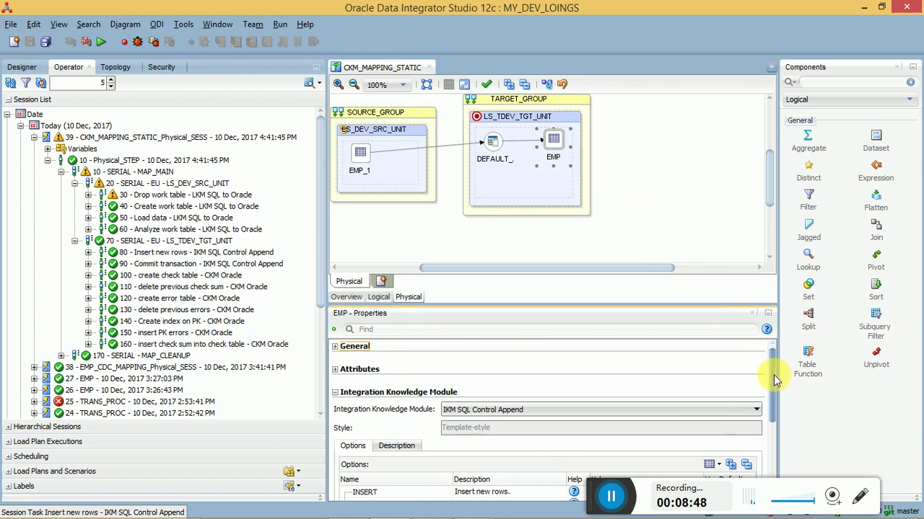
left_click_drag(773, 375, 776, 430)
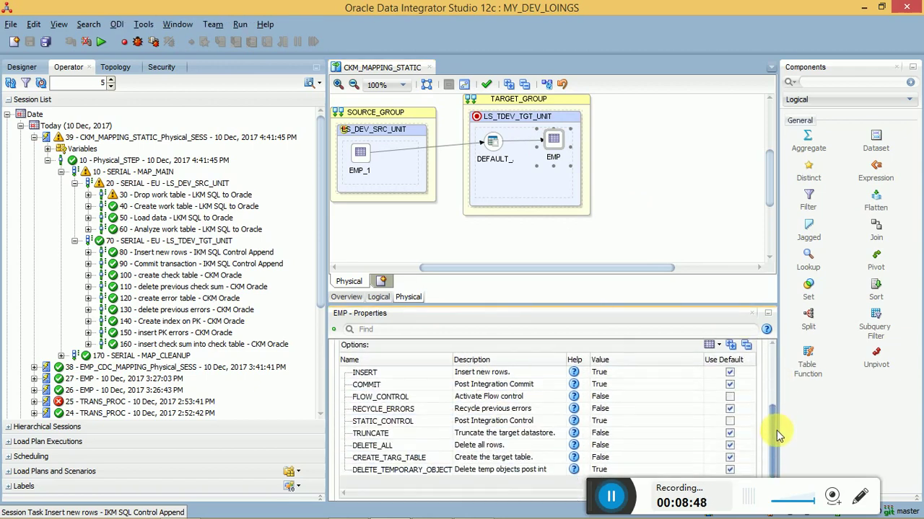
left_click(510, 399)
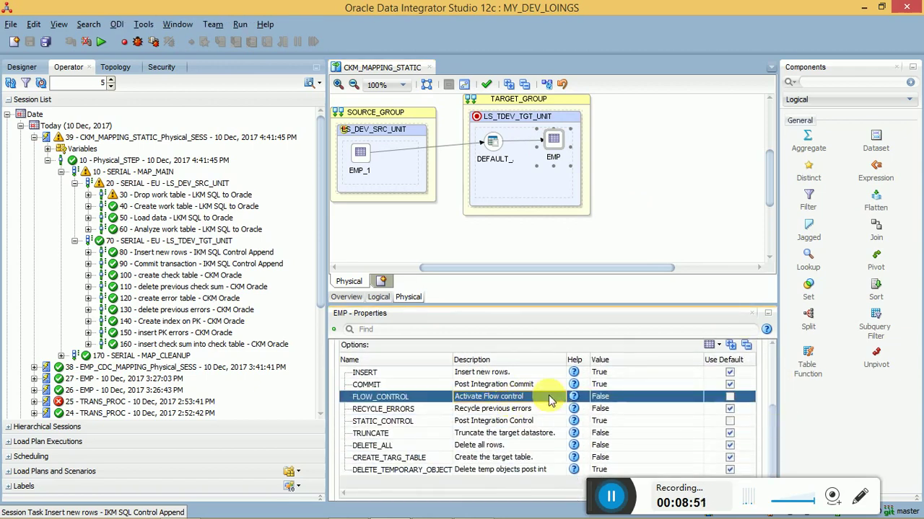
left_click(605, 386)
left_click(605, 397)
left_click(605, 398)
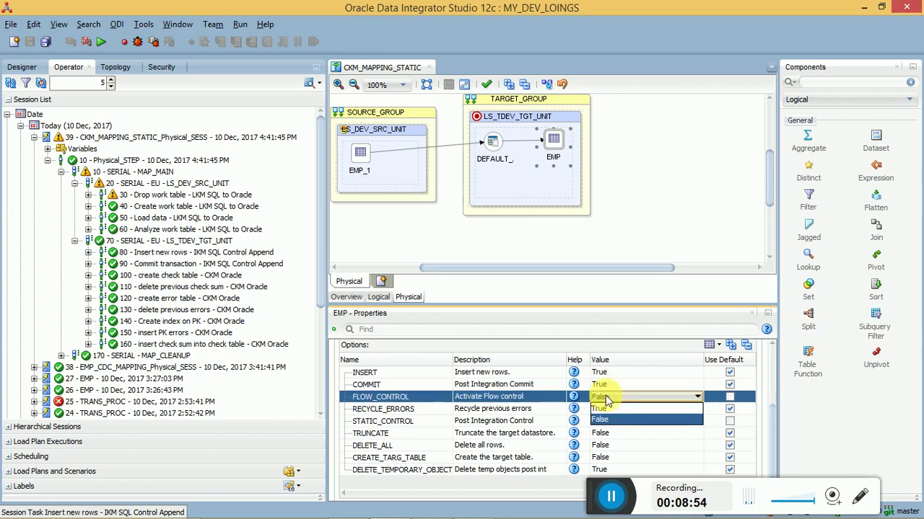
left_click(607, 409)
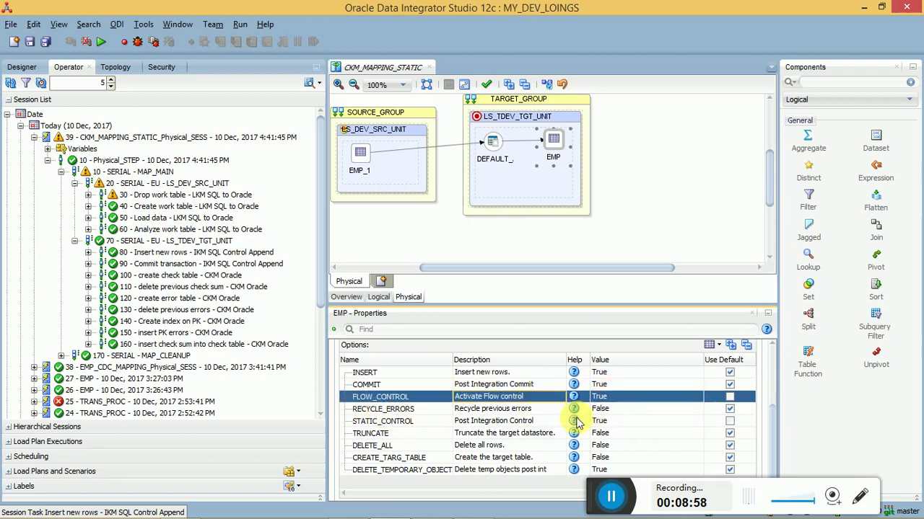
left_click(541, 421)
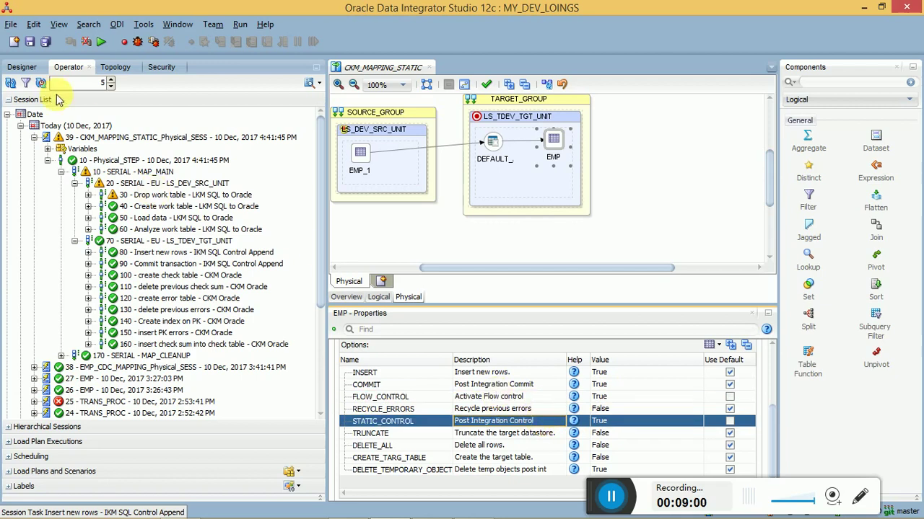
- Save CKM_MAPPING_STATIC and run it in the Global context with the Local (No Agent) logical agent
left_click(30, 44)
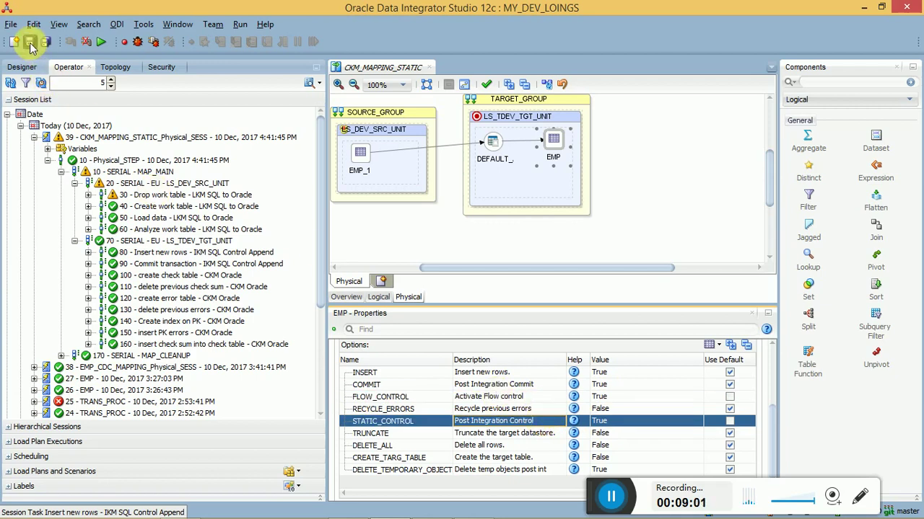
left_click(101, 42)
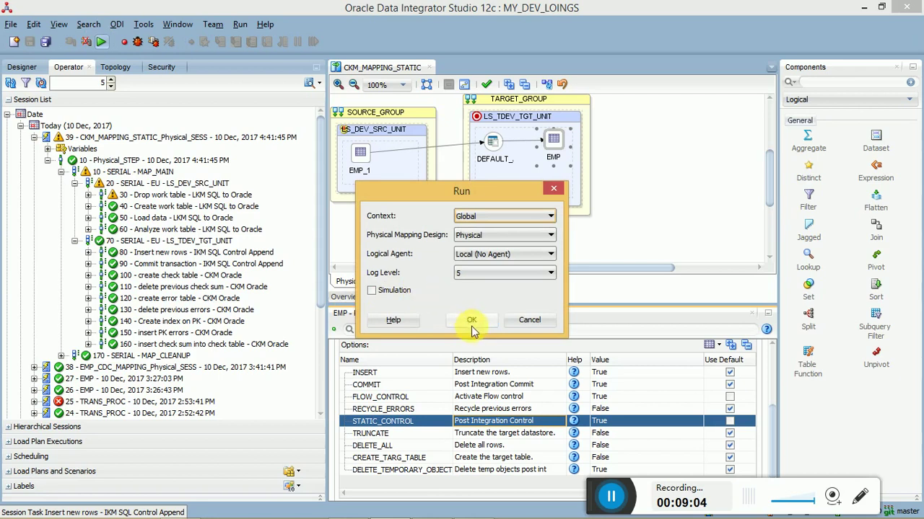
left_click(473, 321)
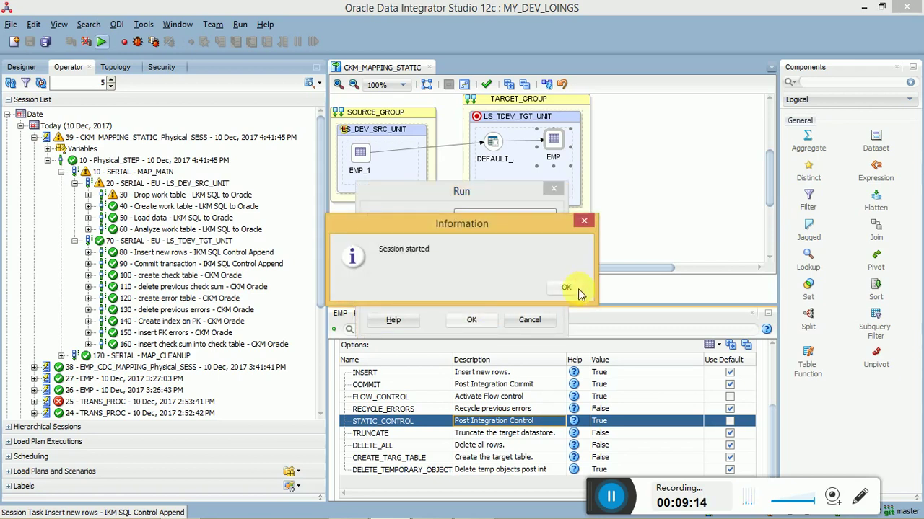
left_click(577, 290)
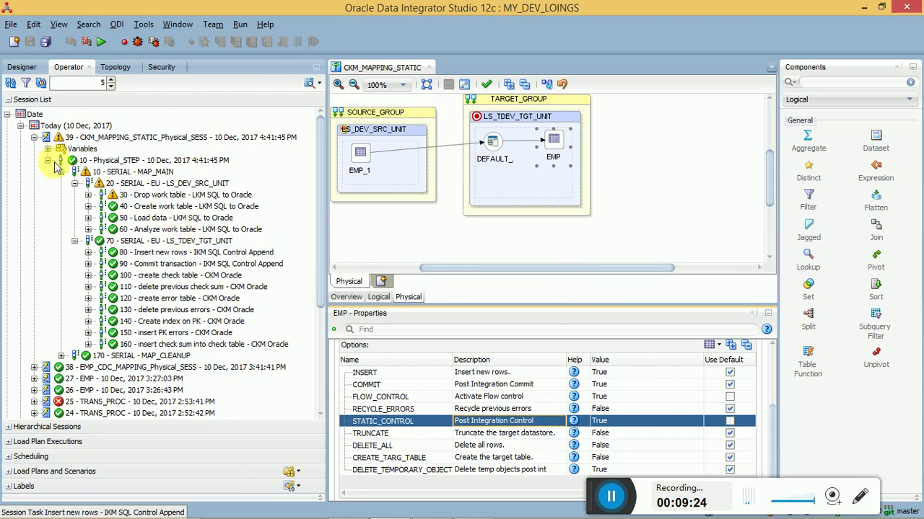
- Refresh the session list and expand the newest CKM_MAPPING_STATIC session down to the LS_TDEV_TGT_UNIT tasks
left_click(11, 85)
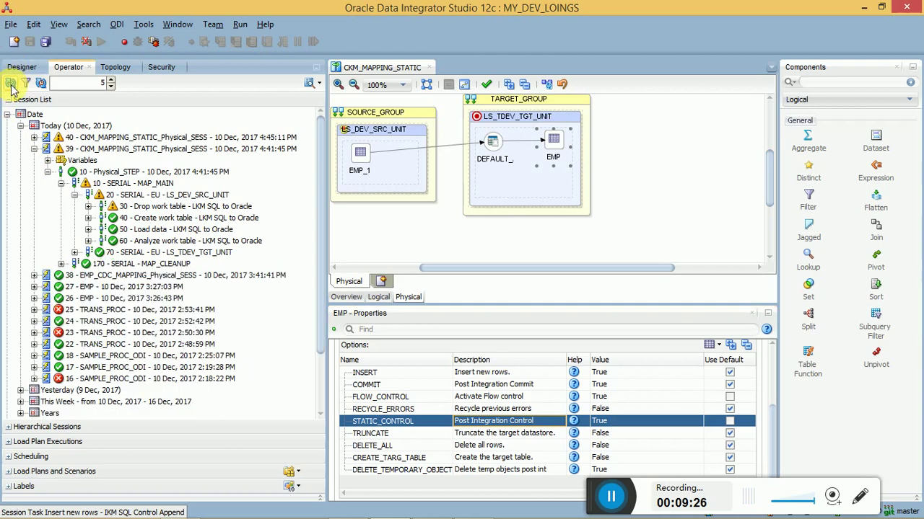
left_click(35, 149)
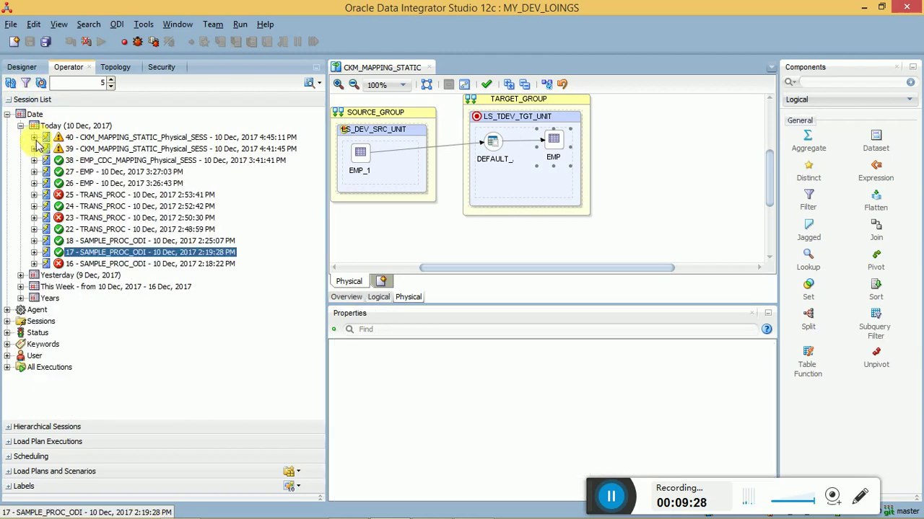
left_click(34, 137)
left_click(47, 160)
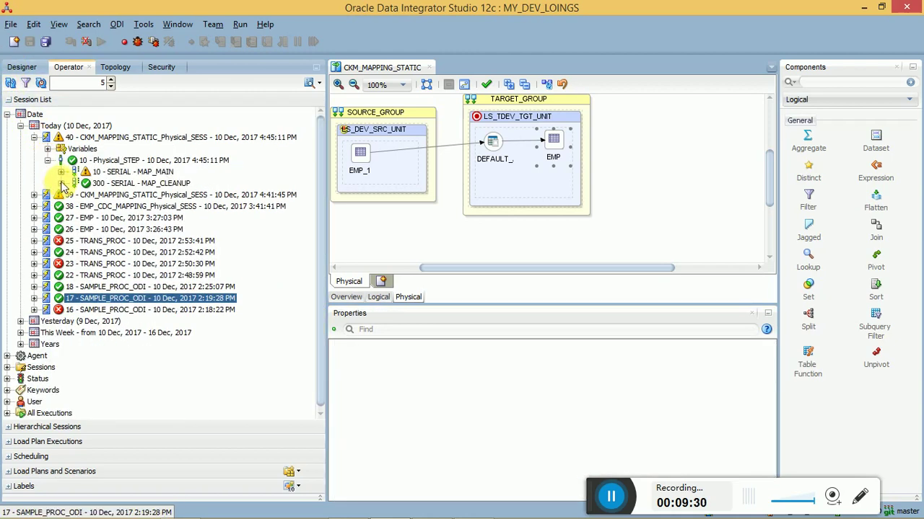
left_click(62, 172)
left_click(74, 194)
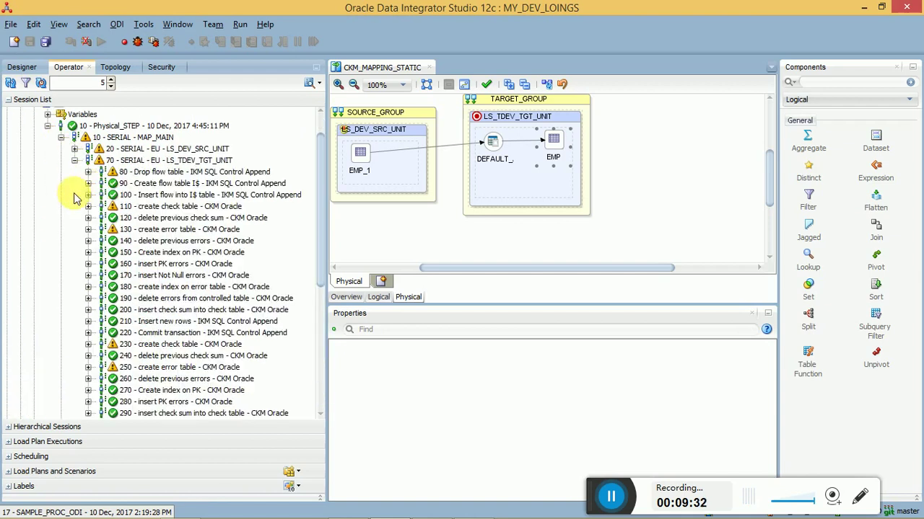
- Trace the session flow from the LS_DEV_SRC_UNIT Load data task to the I$ flow table drop, create and insert tasks
left_click(156, 148)
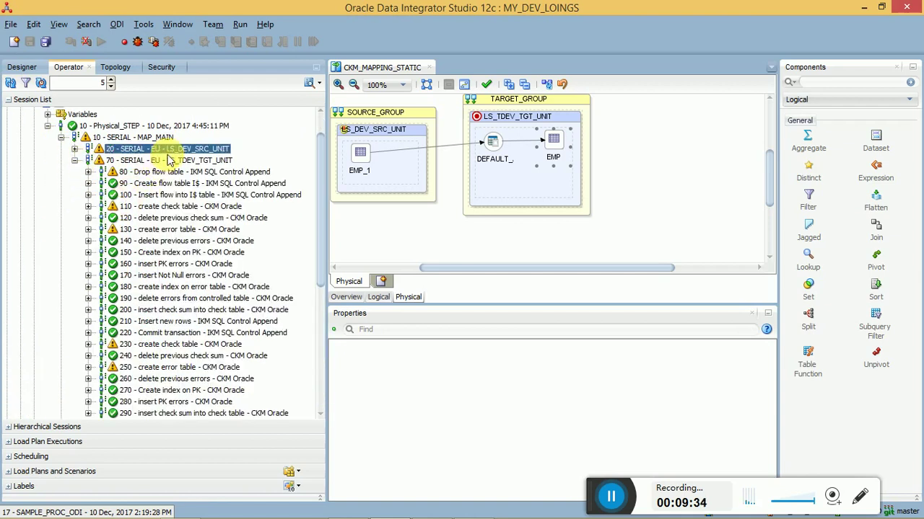
left_click(74, 150)
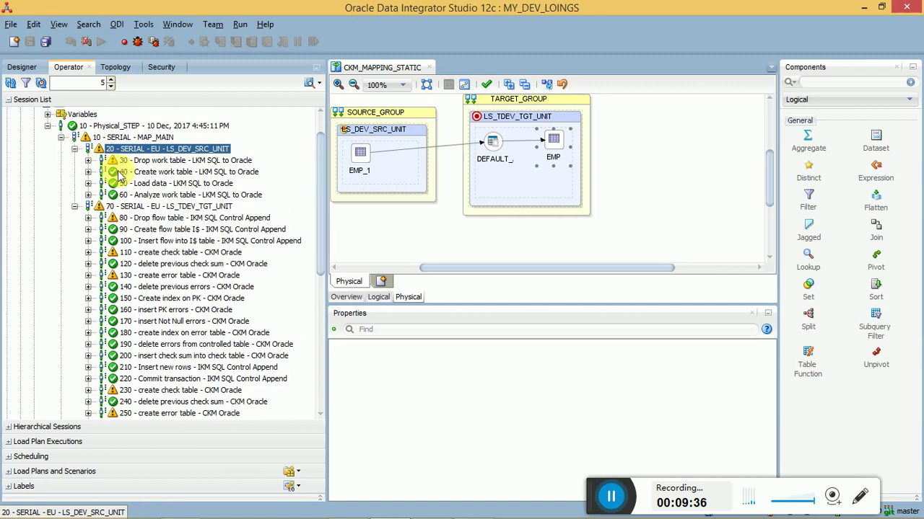
left_click(150, 184)
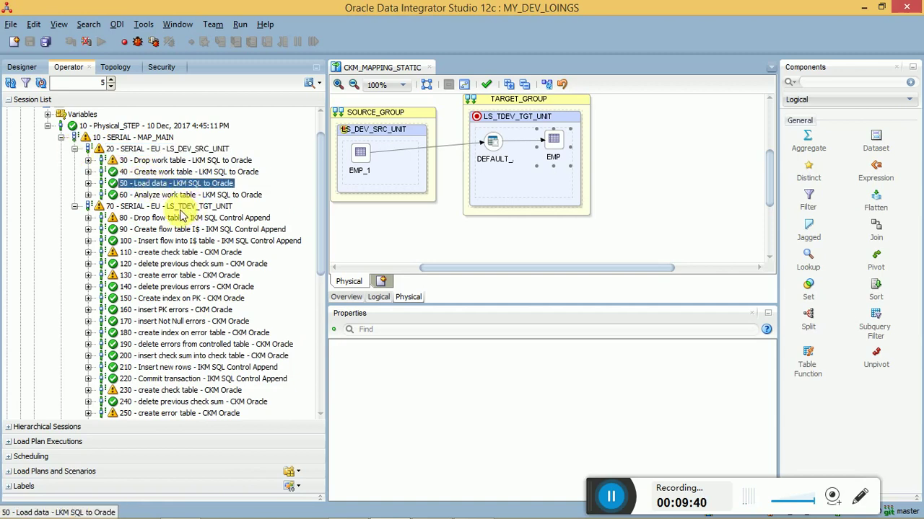
left_click(178, 207)
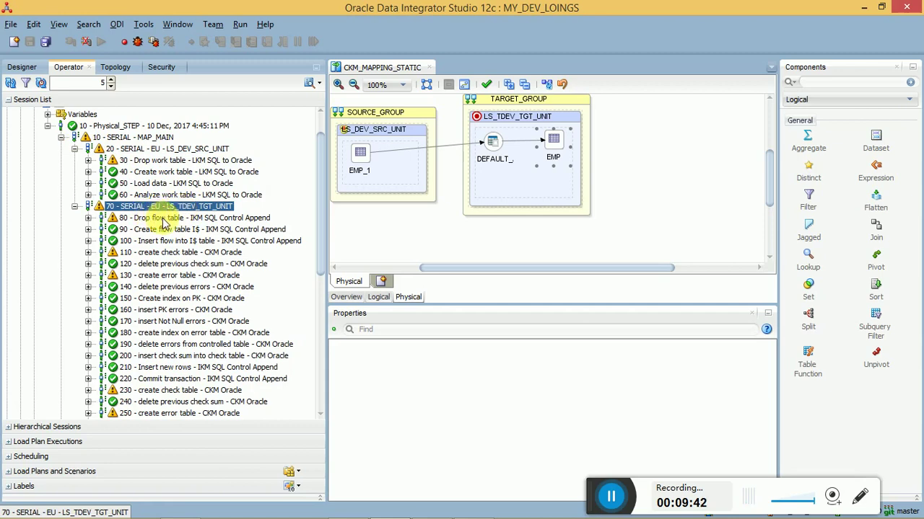
left_click(170, 218)
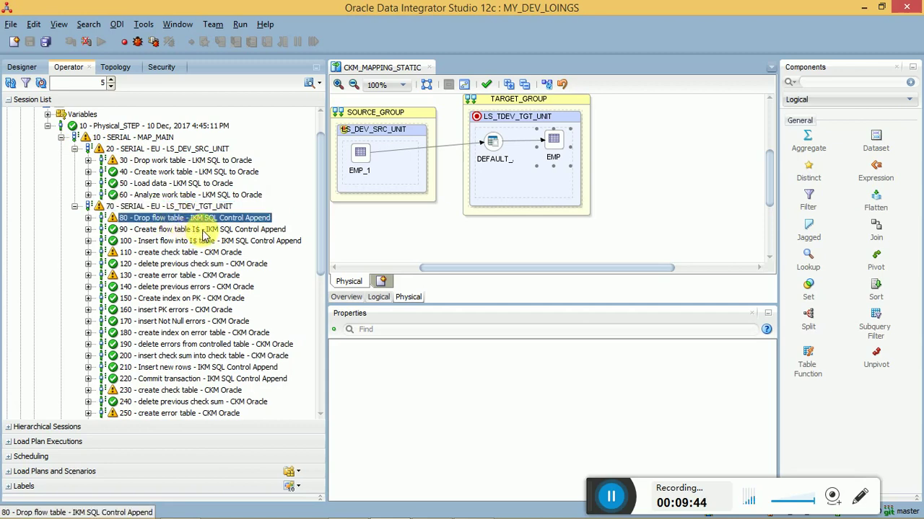
left_click(194, 231)
left_click(208, 241)
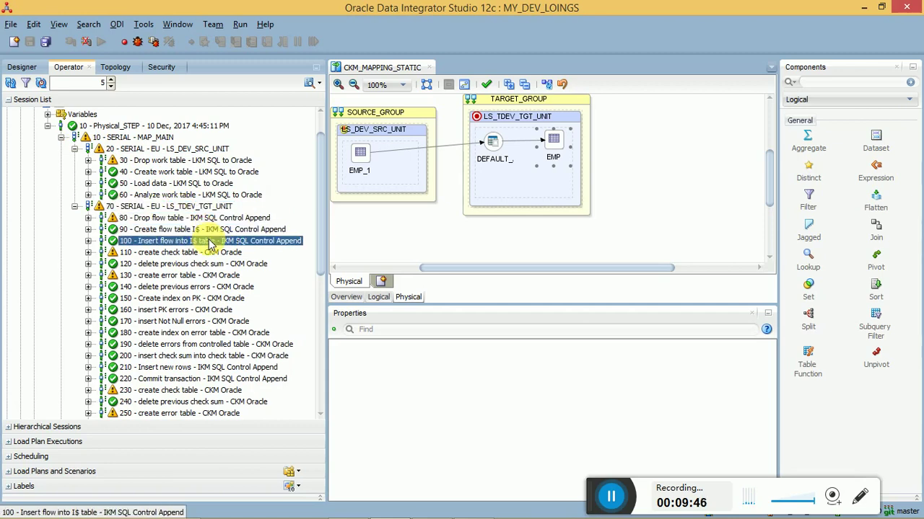
- Open the target code of task 160 - insert PK errors and inspect its FROM clause
double_click(186, 311)
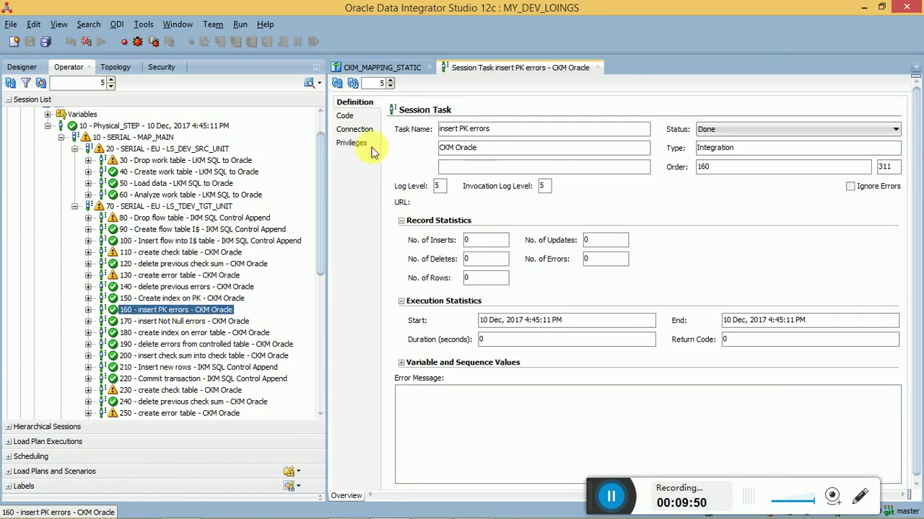
left_click(357, 118)
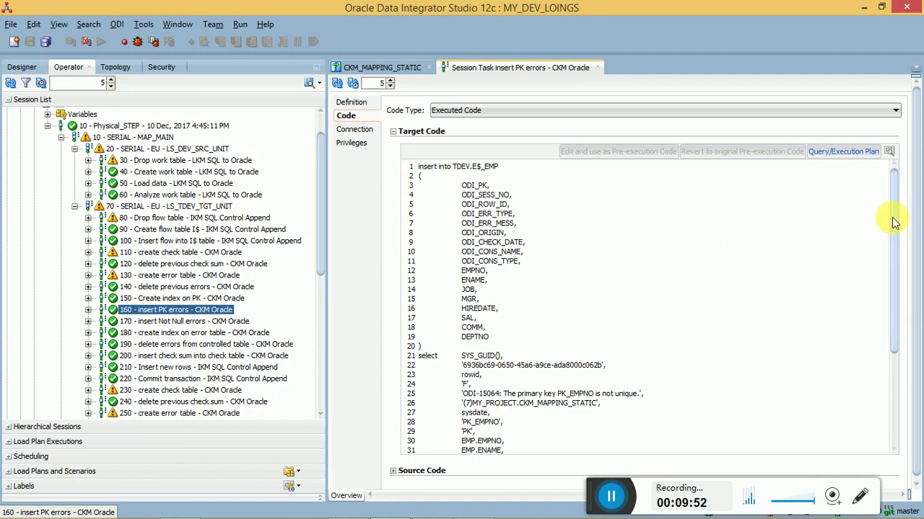
left_click_drag(895, 217, 900, 345)
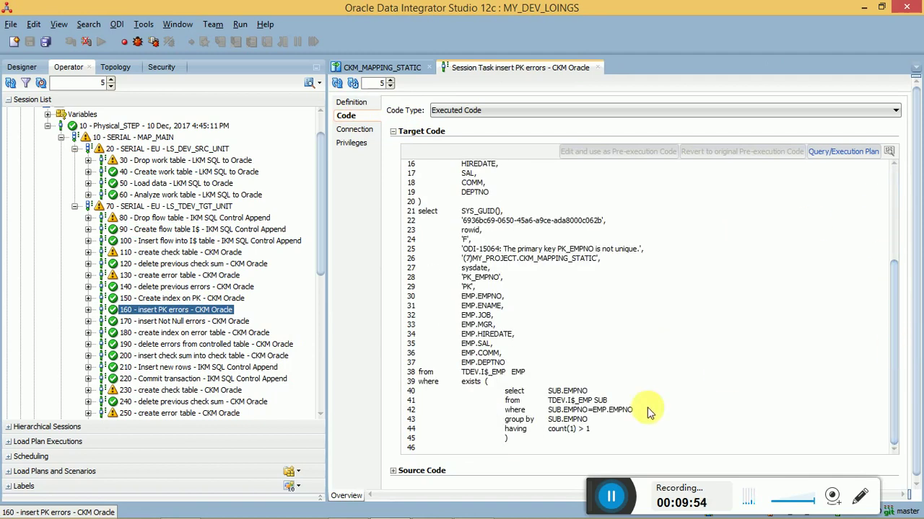
left_click(495, 375)
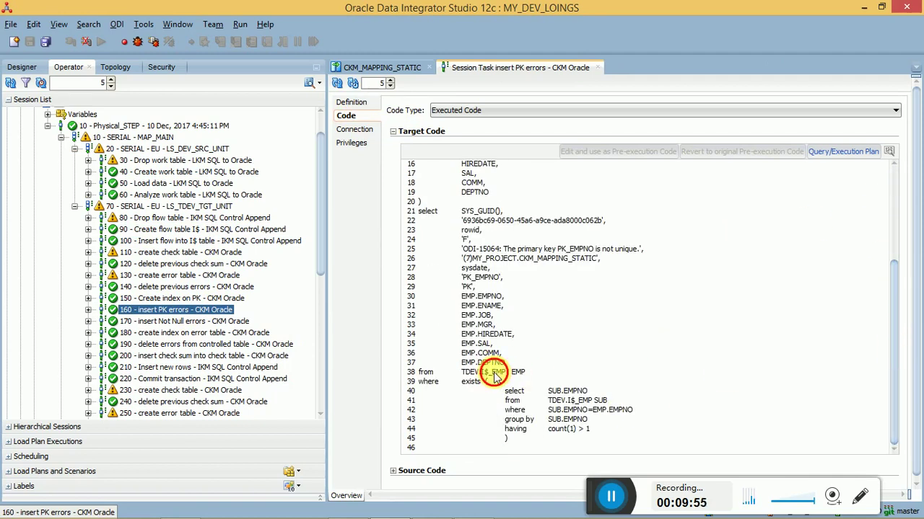
- Examine the EMPNO subquery on TDEV.I$_EMP in the insert PK errors code, including its group by and having clauses
triple_click(565, 431)
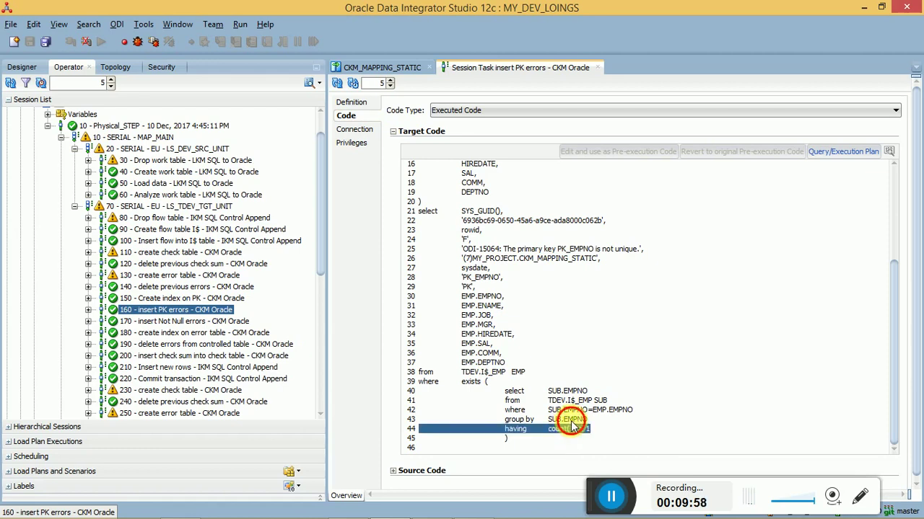
left_click(571, 429)
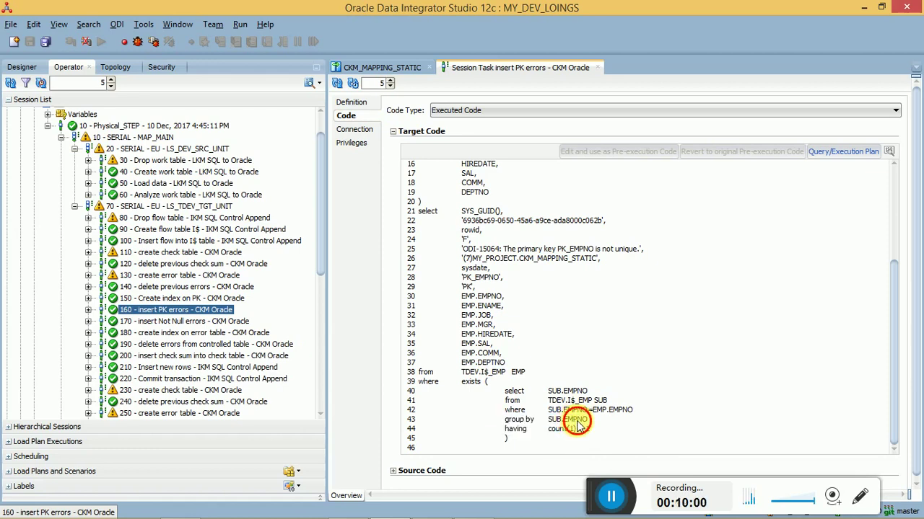
triple_click(575, 423)
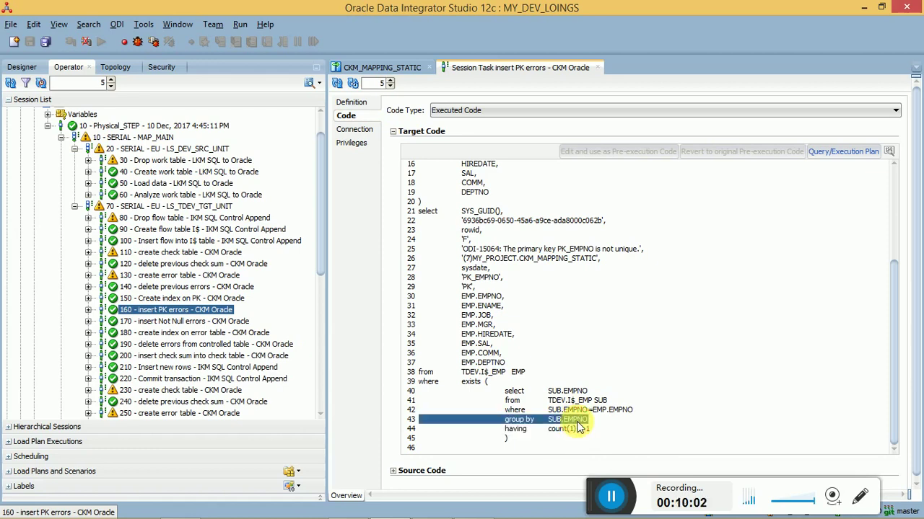
triple_click(575, 424)
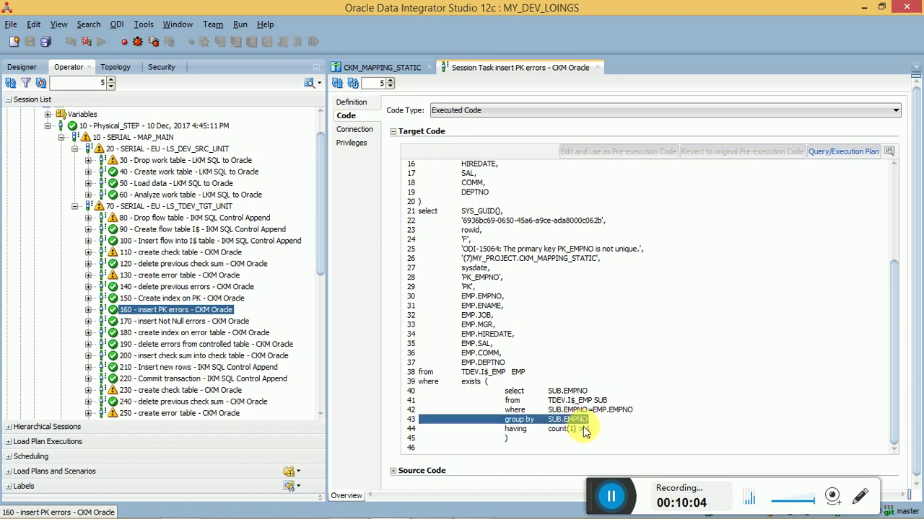
left_click(585, 431)
triple_click(586, 431)
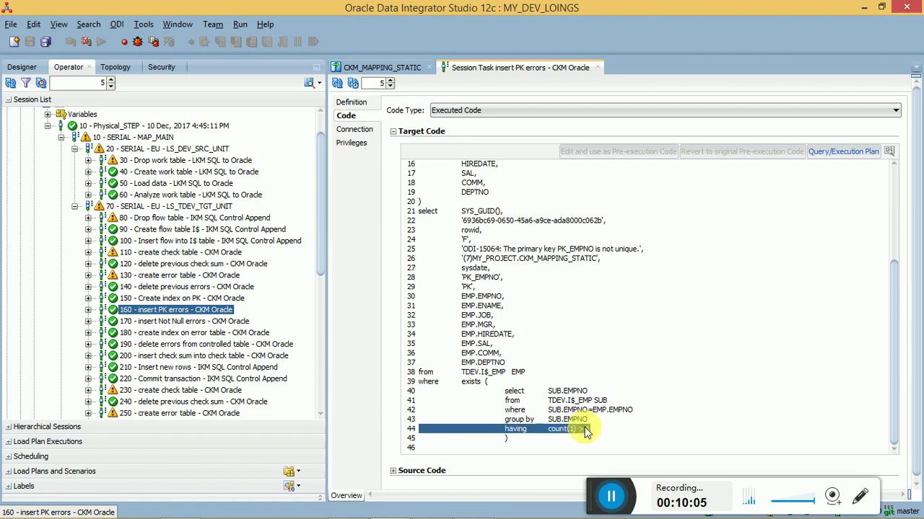
left_click(504, 389)
left_click_drag(504, 390, 591, 430)
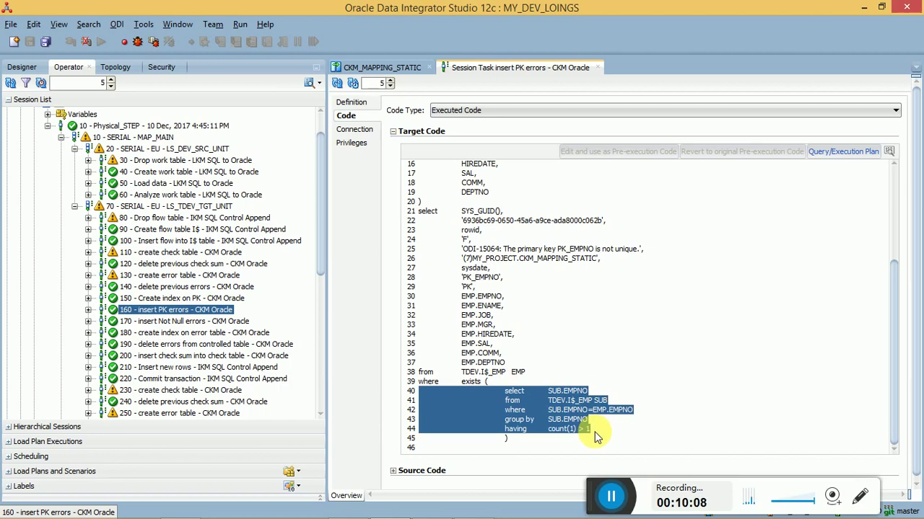
left_click(566, 433)
triple_click(567, 433)
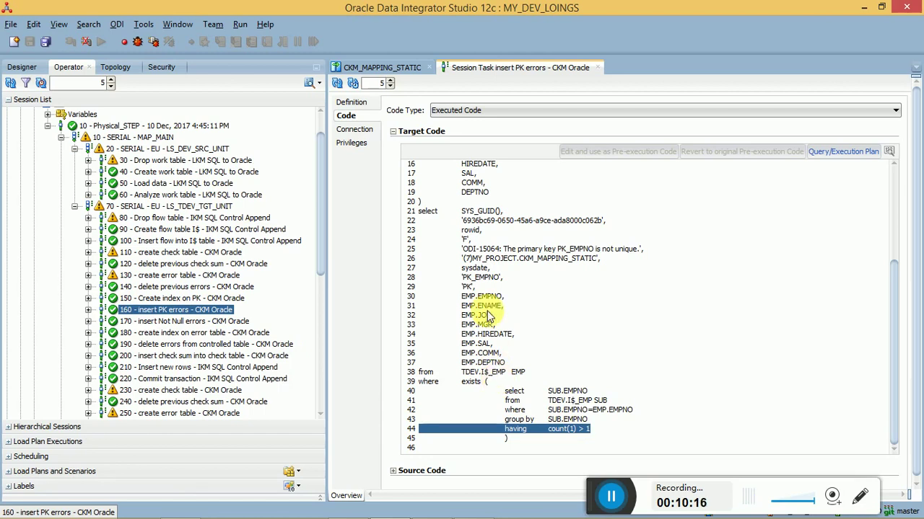
- Locate the insert into TDEV.E$_EMP statement that begins the insert PK errors code
left_click_drag(895, 296, 892, 190)
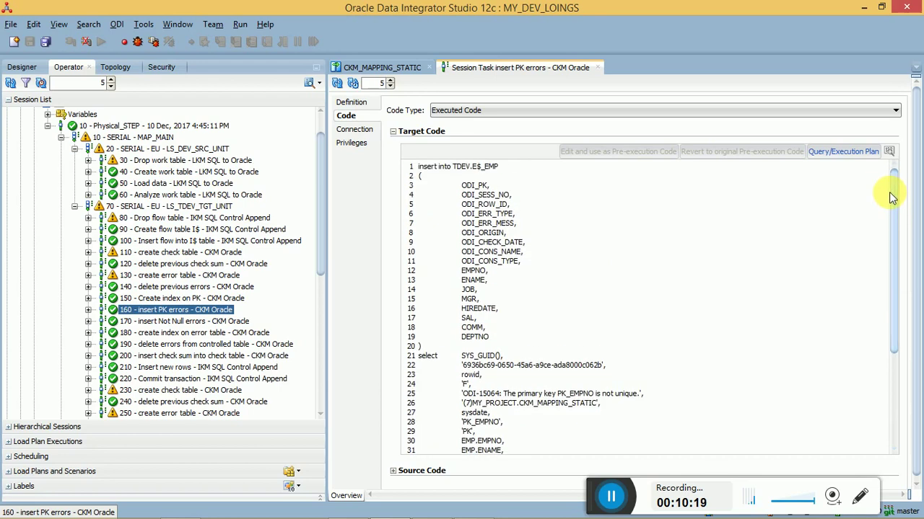
triple_click(485, 167)
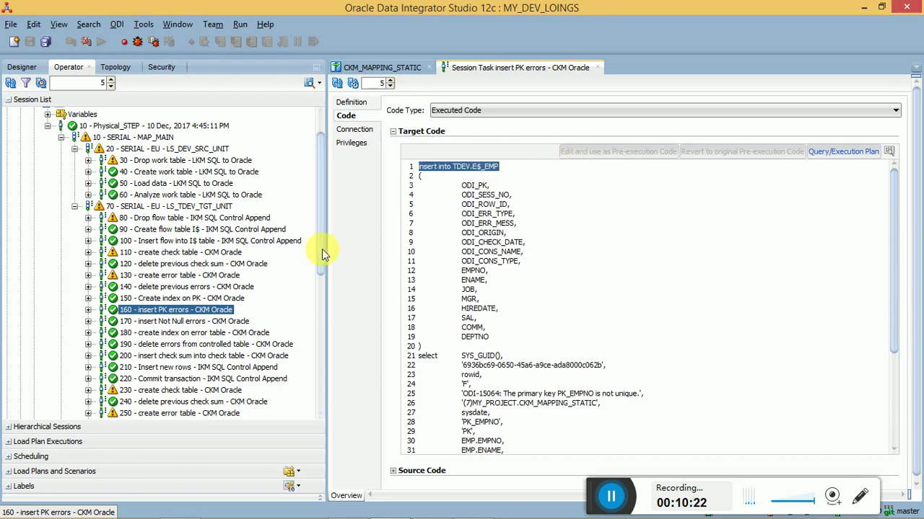
- Review the remaining LS_TDEV_TGT_UNIT tasks, including 240 to 280, 210 - Insert new rows and 190 - delete errors from controlled table
left_click_drag(322, 249, 323, 307)
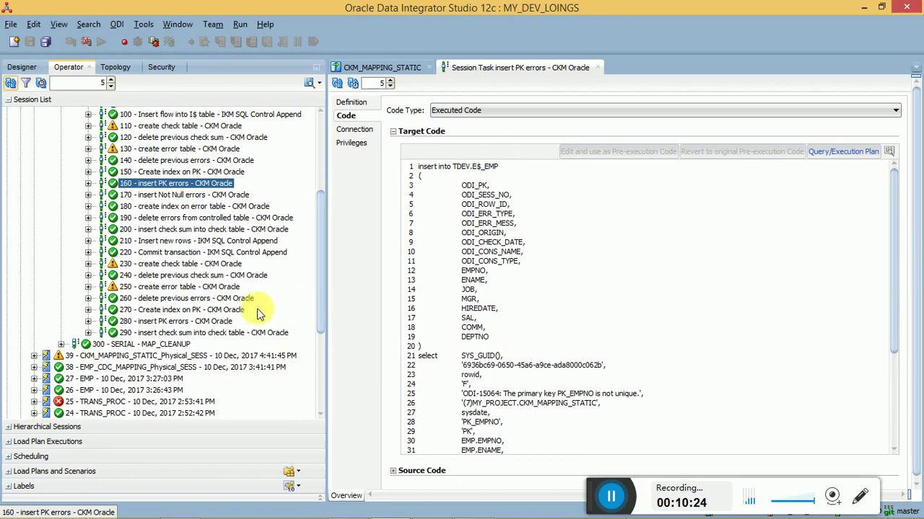
left_click(205, 288)
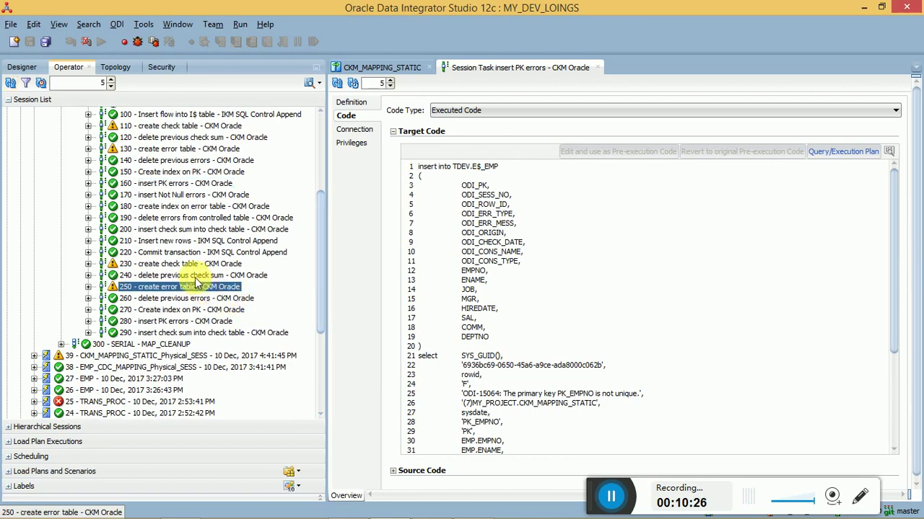
left_click(192, 277)
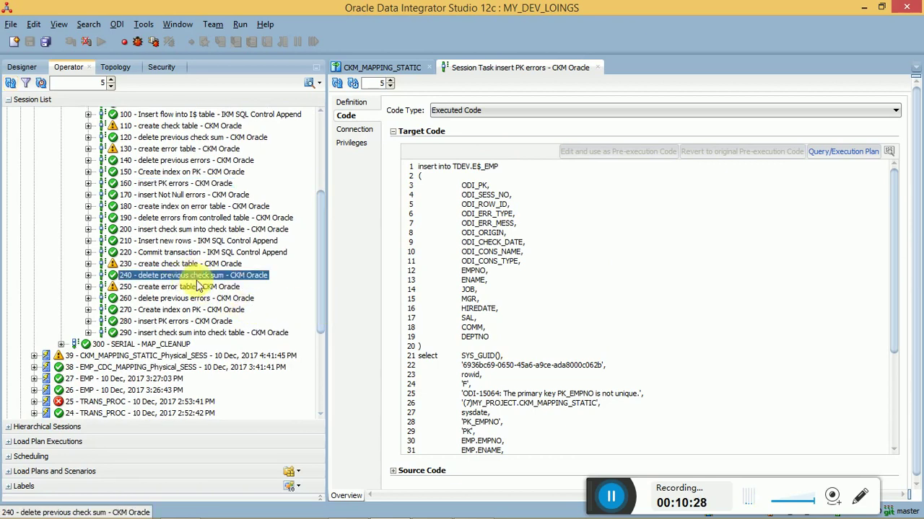
left_click(196, 298)
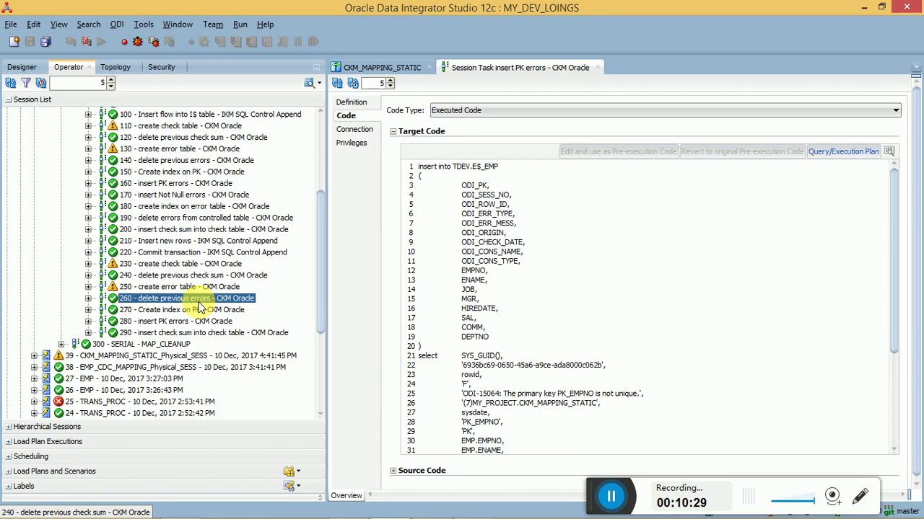
left_click(187, 322)
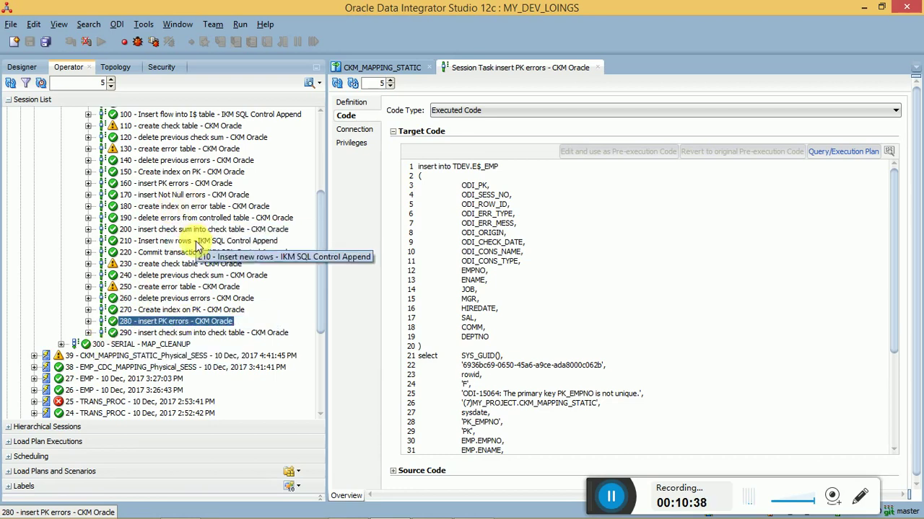
left_click(168, 243)
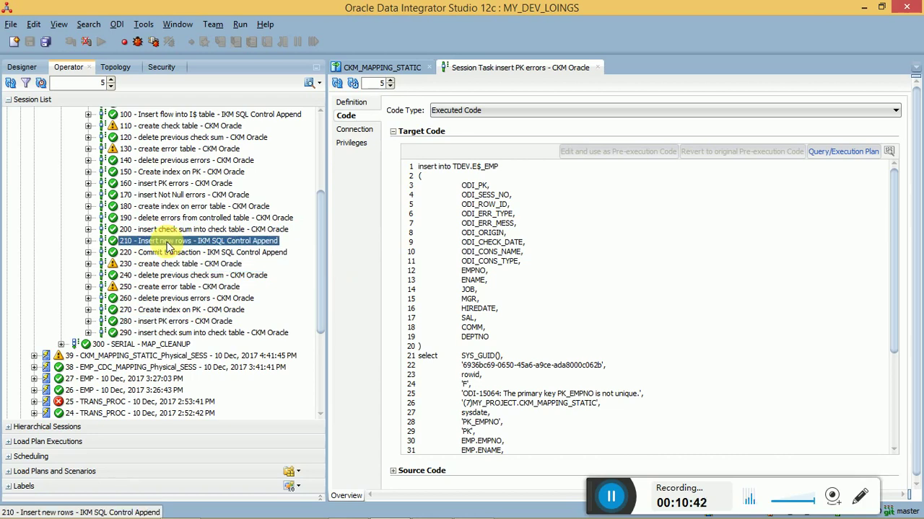
left_click(184, 219)
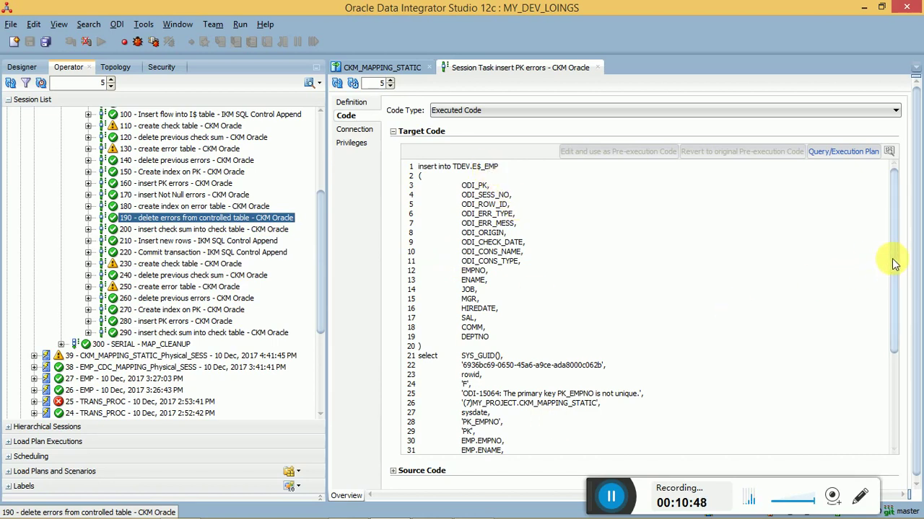
- Compare the TDEV.I$_EMP source in the insert PK errors code with its TDEV.E$_EMP insert target
scroll(894, 307, "down", 1)
scroll(895, 307, "down", 3)
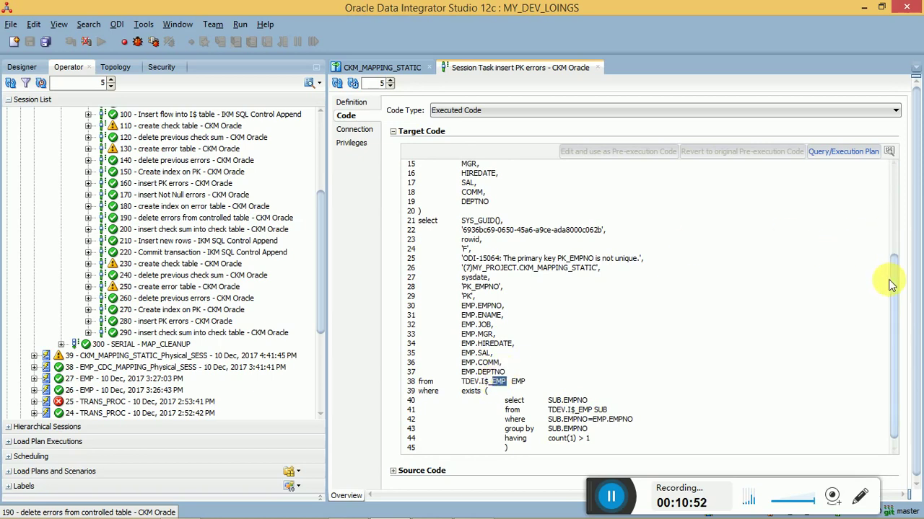
left_click_drag(894, 284, 887, 166)
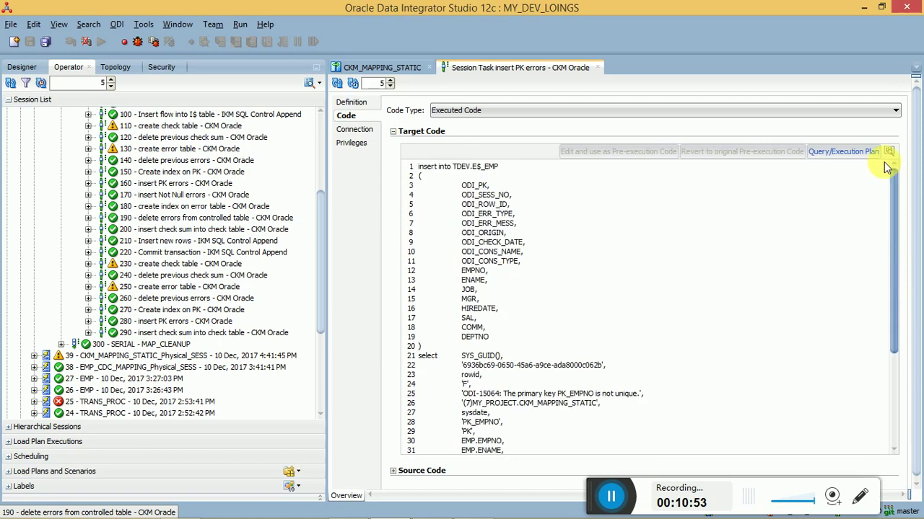
triple_click(478, 170)
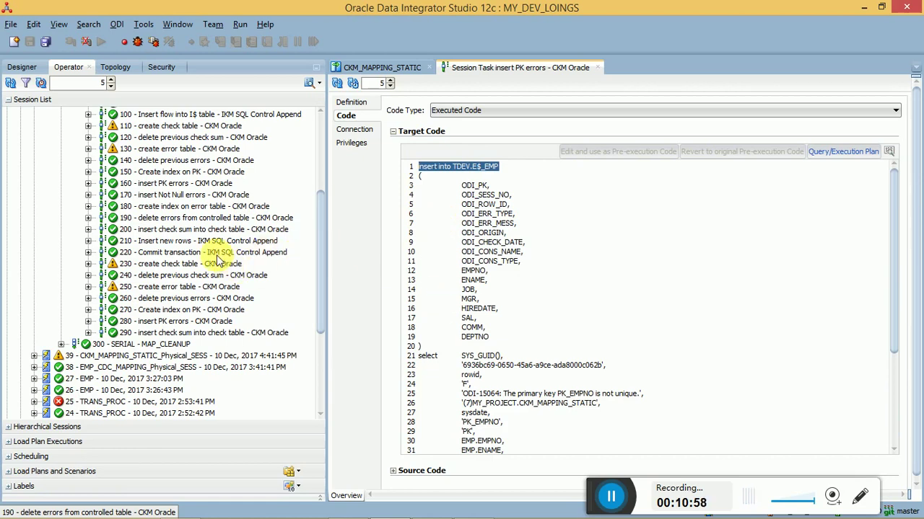
- Open task 190 - delete errors from controlled table and show its target code
left_click(197, 218)
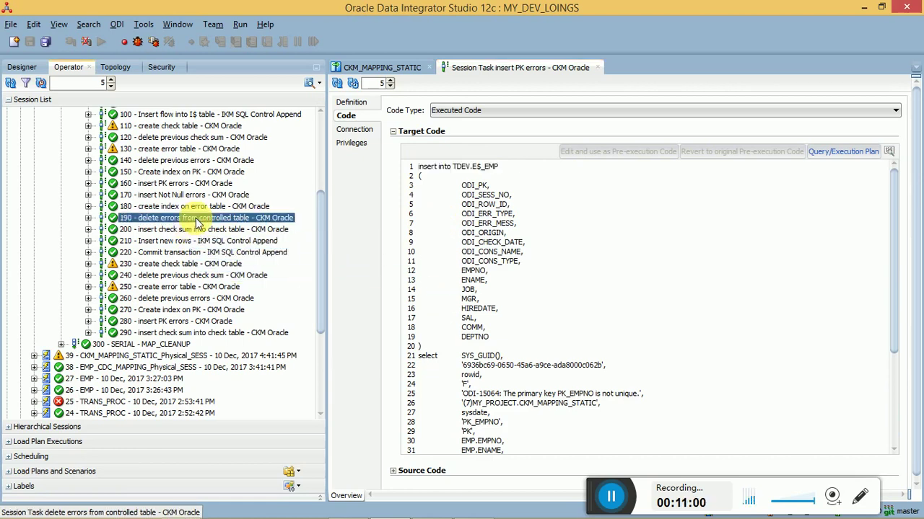
double_click(196, 218)
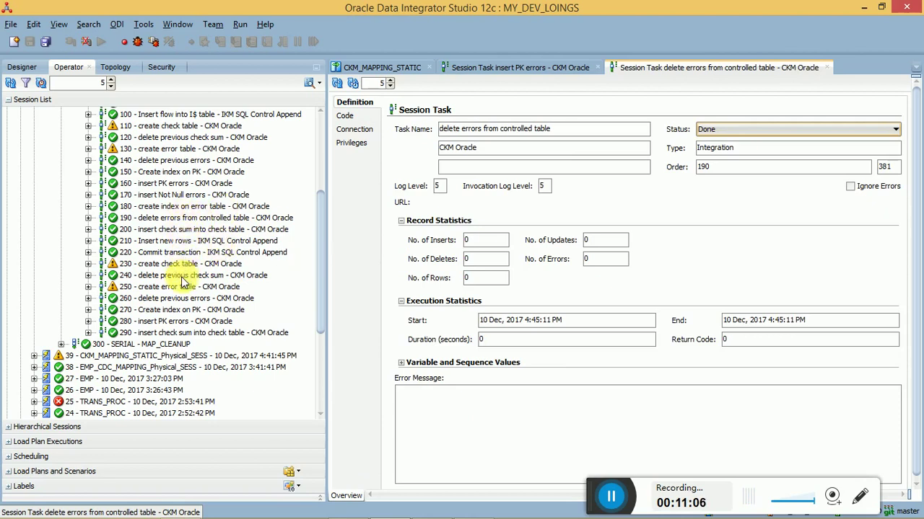
left_click(179, 218)
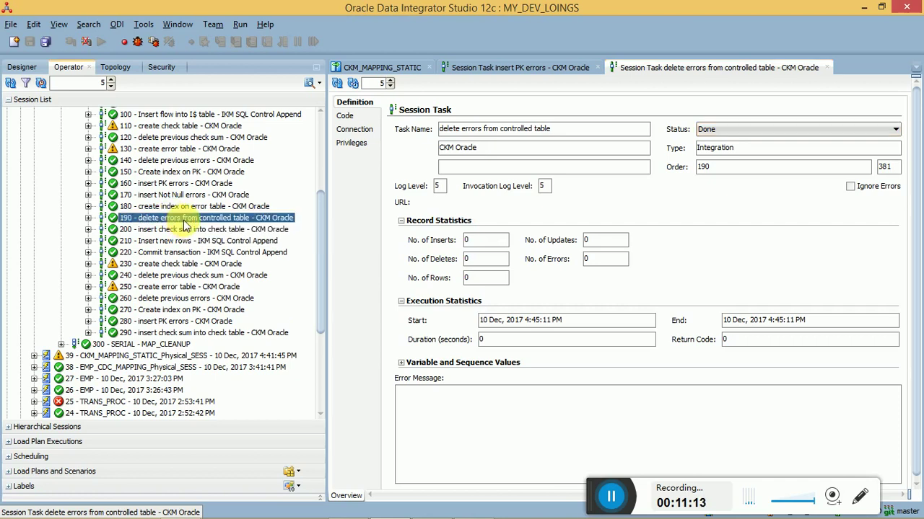
left_click(345, 116)
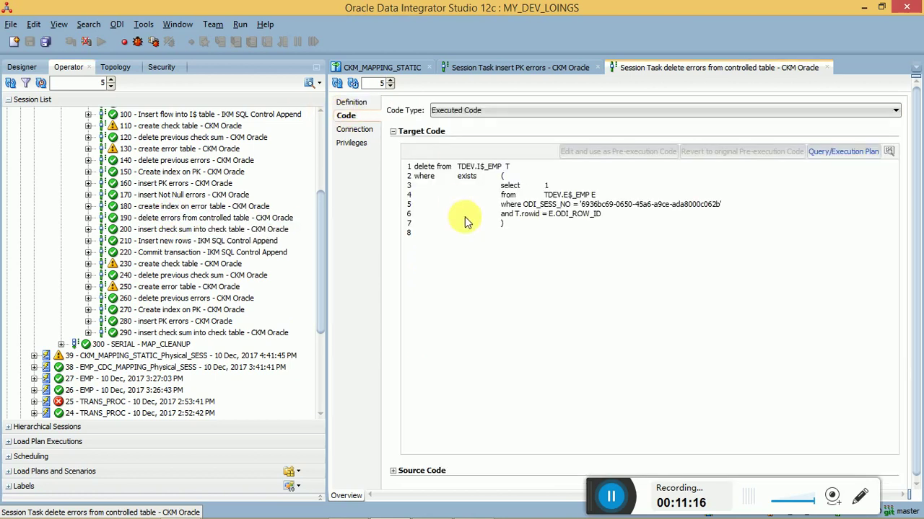
- Examine the delete from TDEV.I$_EMP statement and its exists subquery on TDEV.E$_EMP
double_click(423, 166)
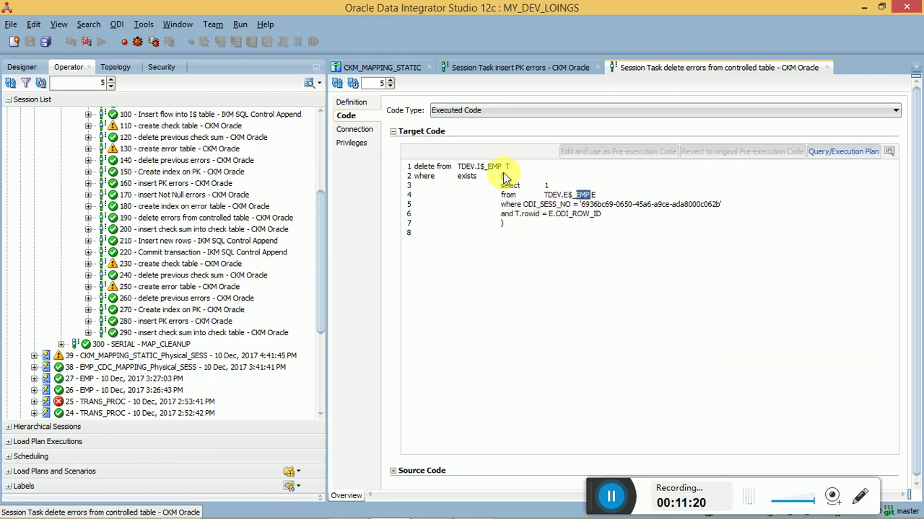
triple_click(581, 196)
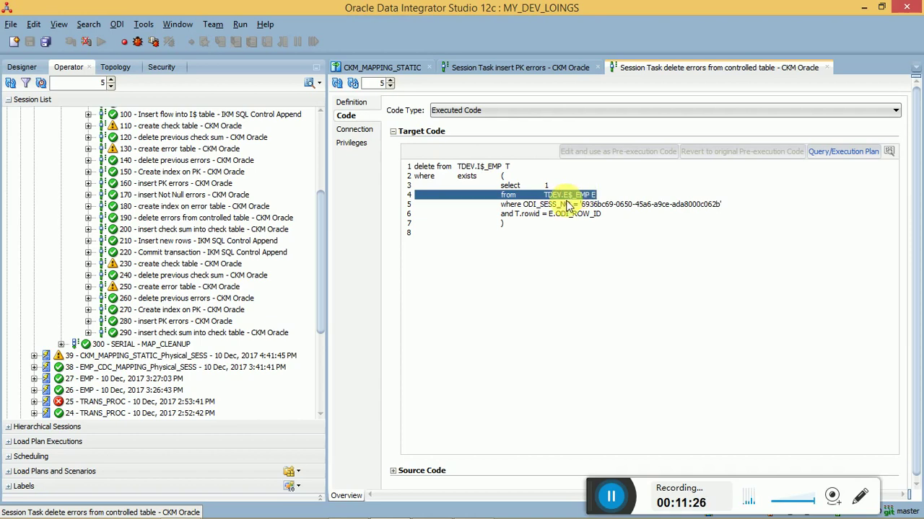
left_click(576, 197)
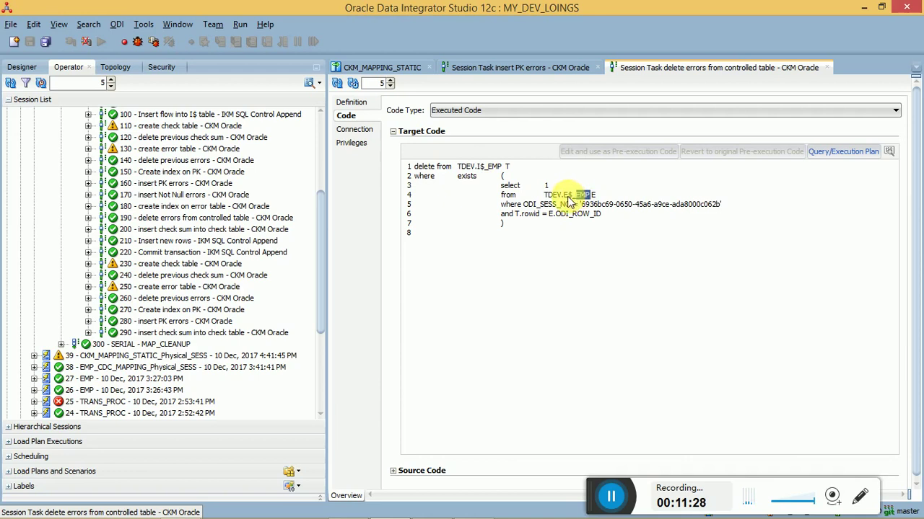
triple_click(482, 169)
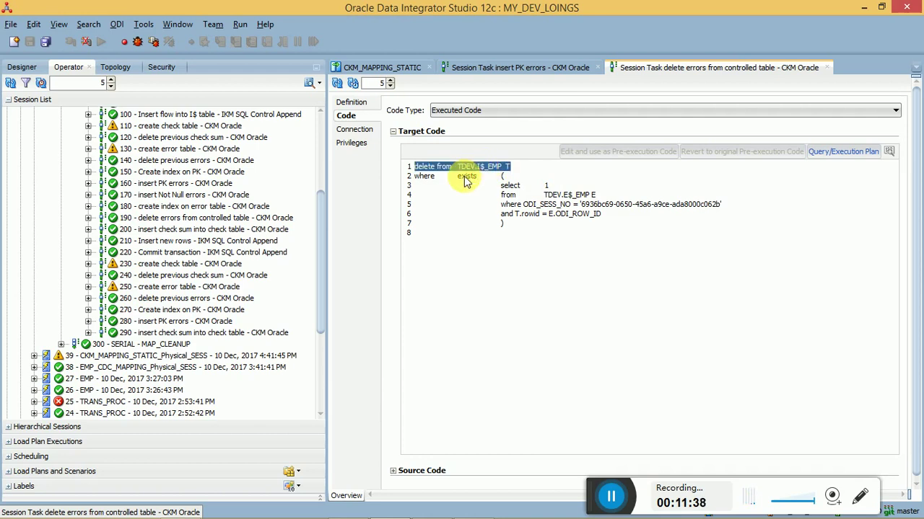
triple_click(473, 166)
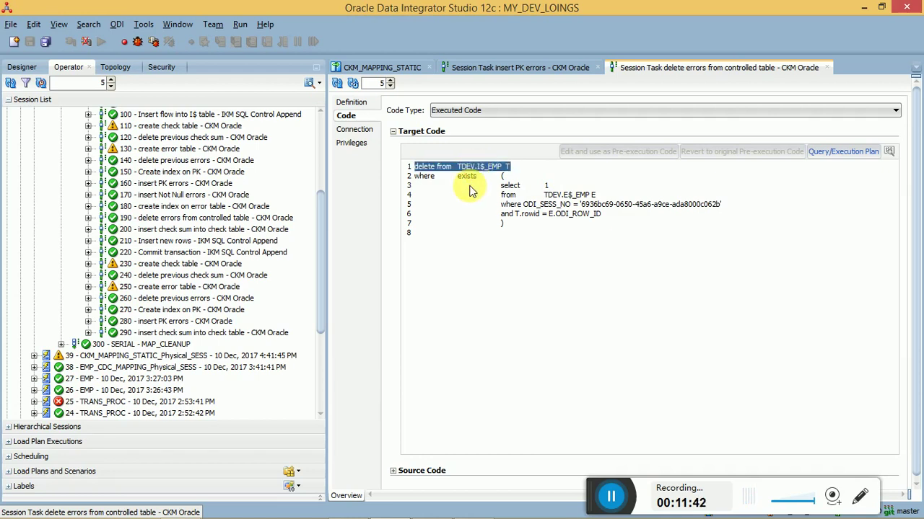
- Open task 210 - Insert new rows, inspect its insert into TDEV.EMP code, and check its record statistics
left_click(177, 220)
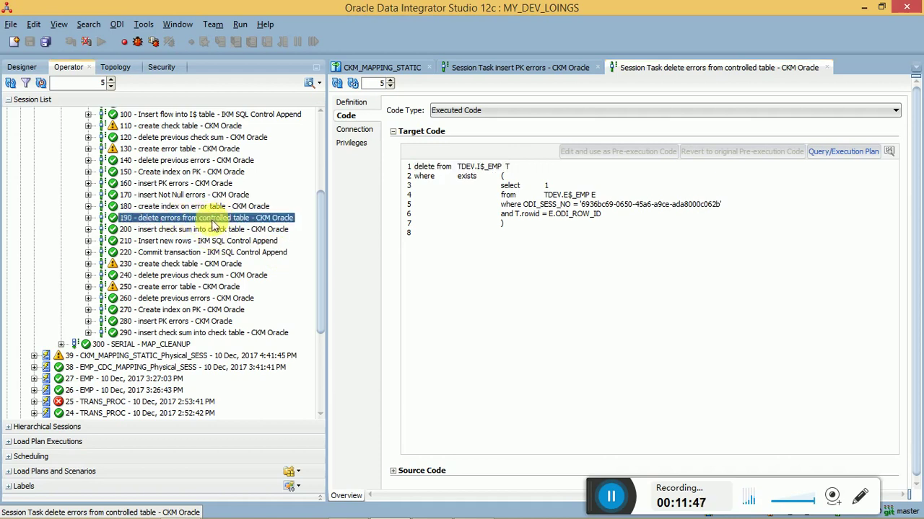
double_click(229, 241)
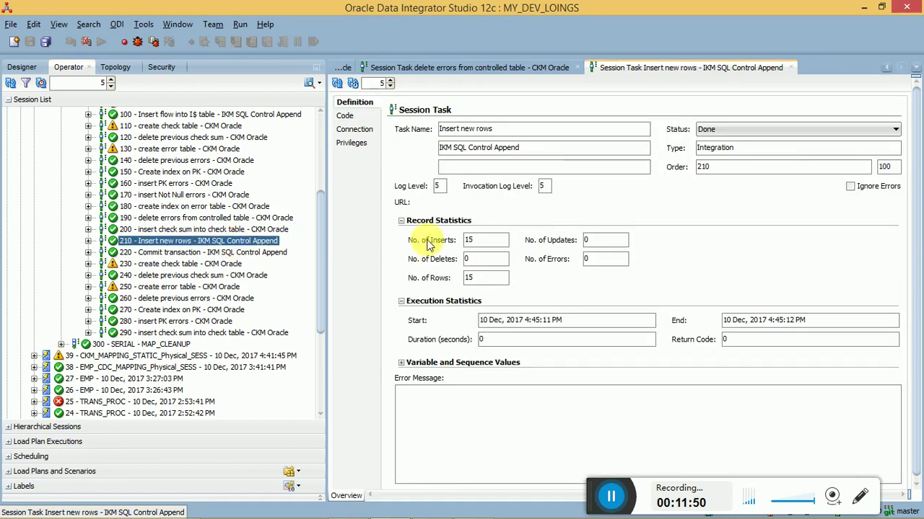
left_click(345, 116)
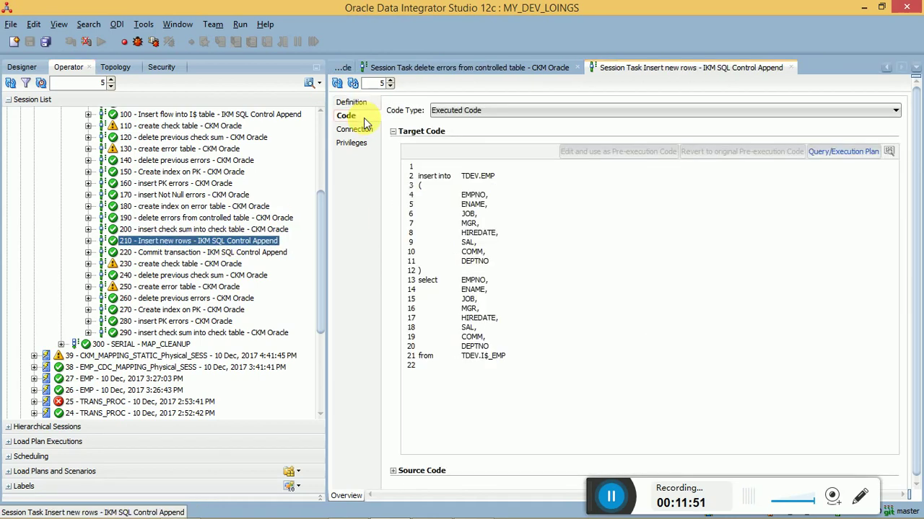
triple_click(484, 181)
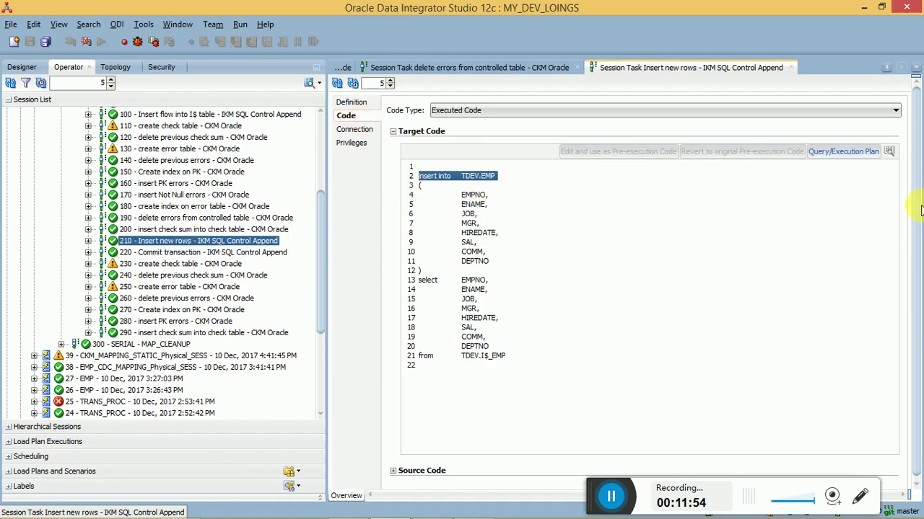
scroll(920, 210, "down", 1)
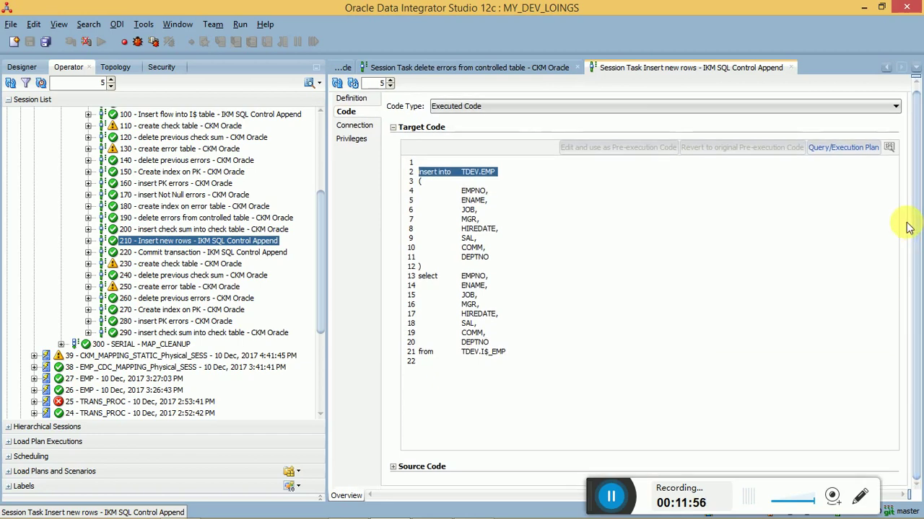
left_click(352, 99)
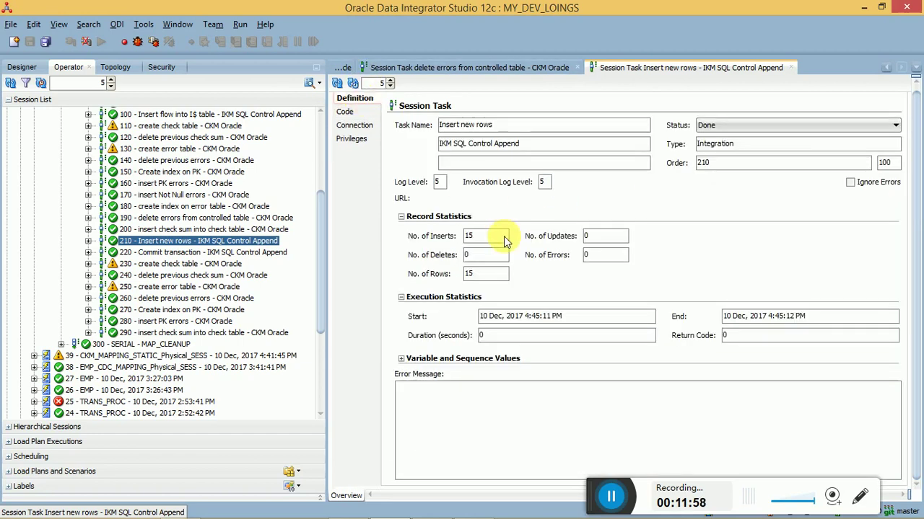
- Close the three open session task editors, leaving only the CKM_MAPPING_STATIC mapping open
left_click(578, 67)
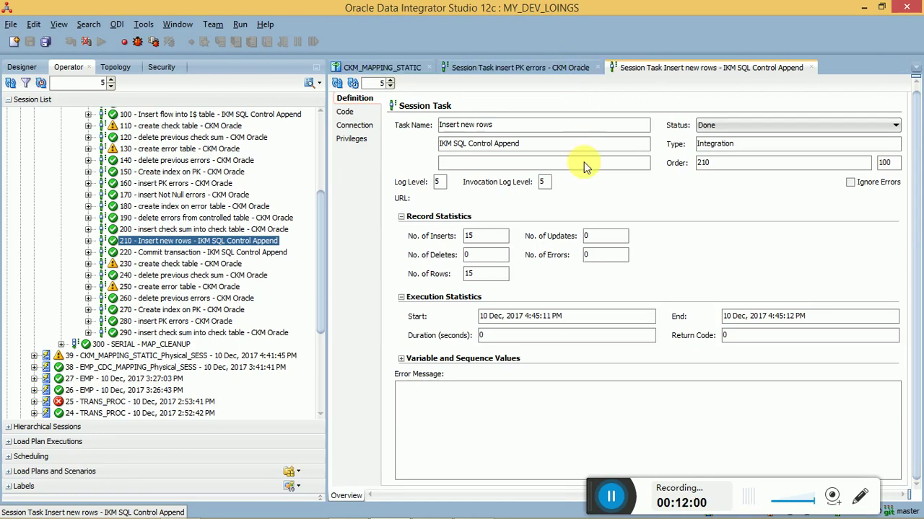
left_click(811, 67)
left_click(598, 67)
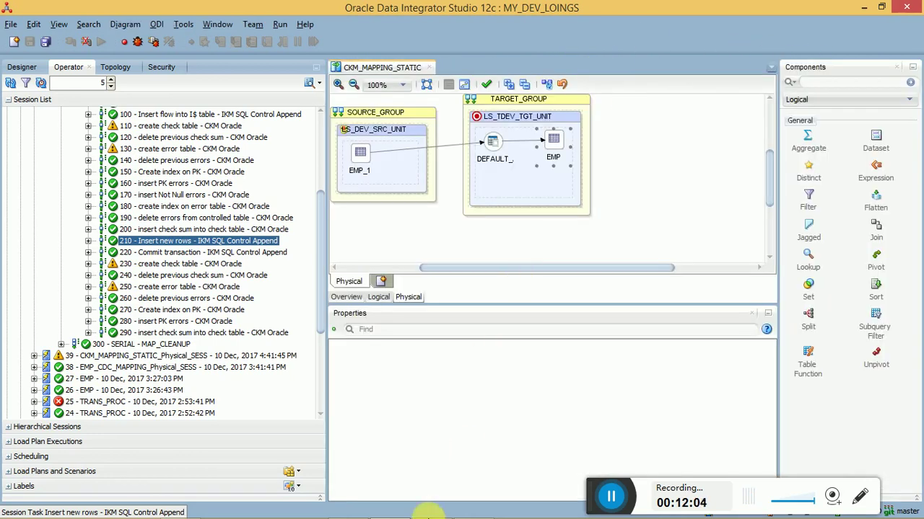
- Switch to Oracle SQL Developer, open the TDEV E$_EMP table's data, and inspect the error messages and ENAME values of the first rows
left_click(432, 508)
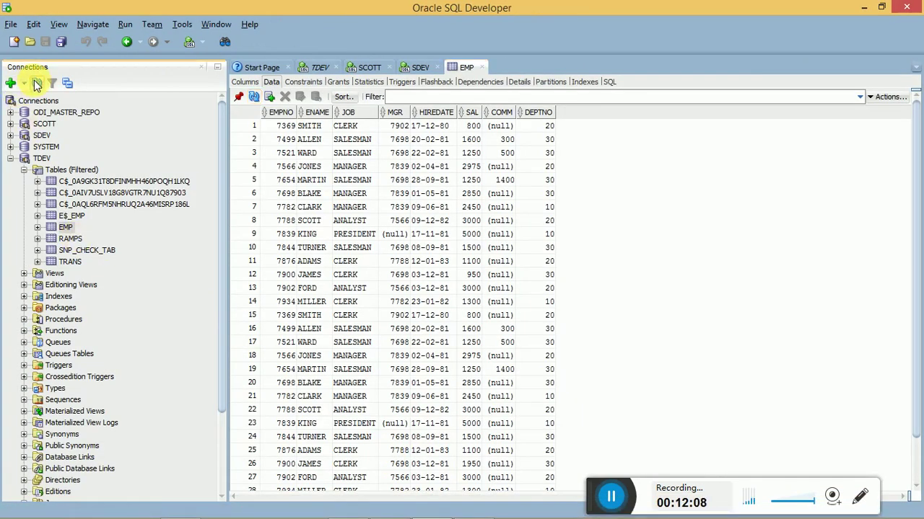
left_click(72, 218)
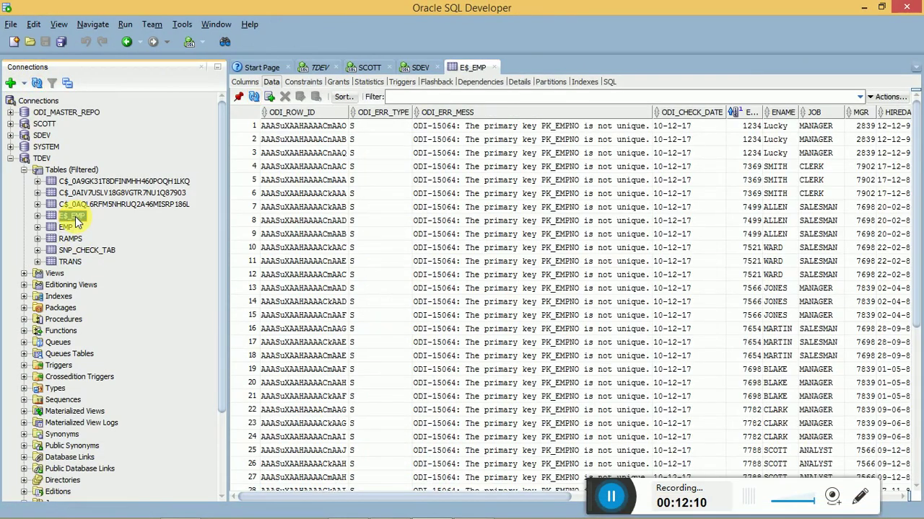
left_click(577, 167)
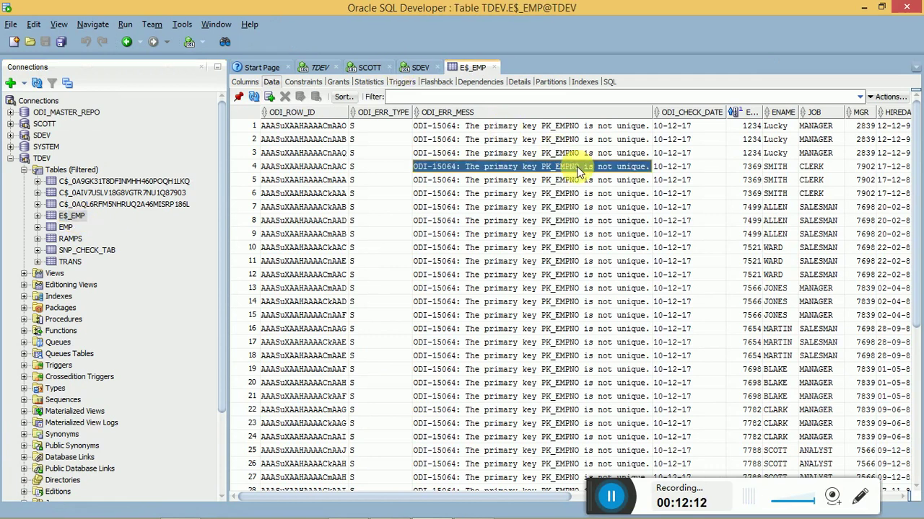
left_click(776, 140)
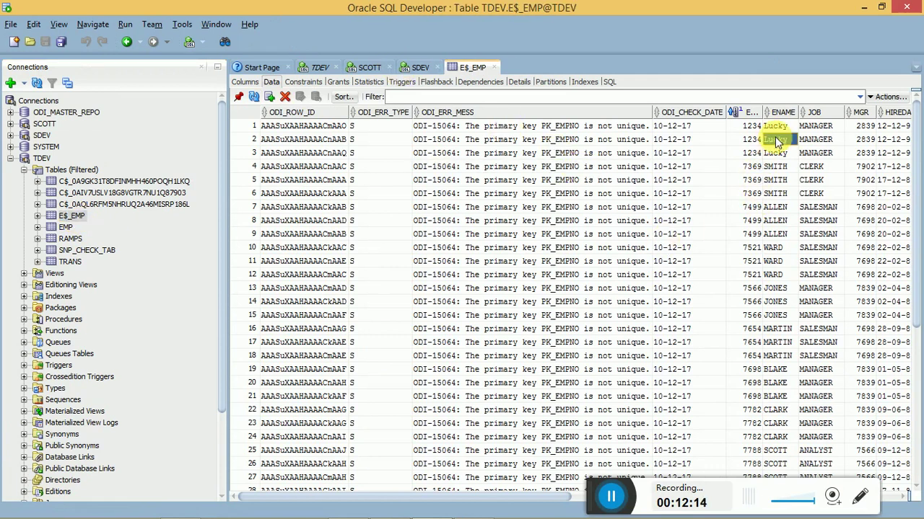
left_click(776, 127)
left_click(783, 145)
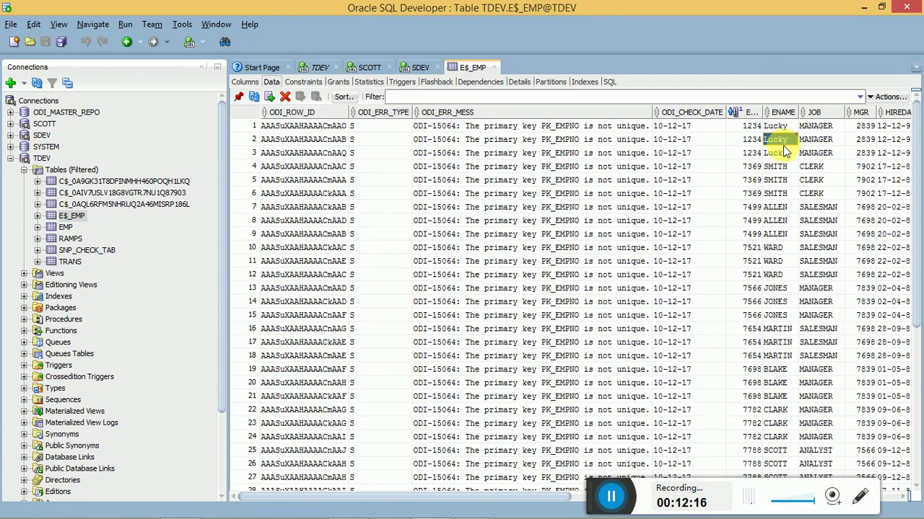
left_click(786, 155)
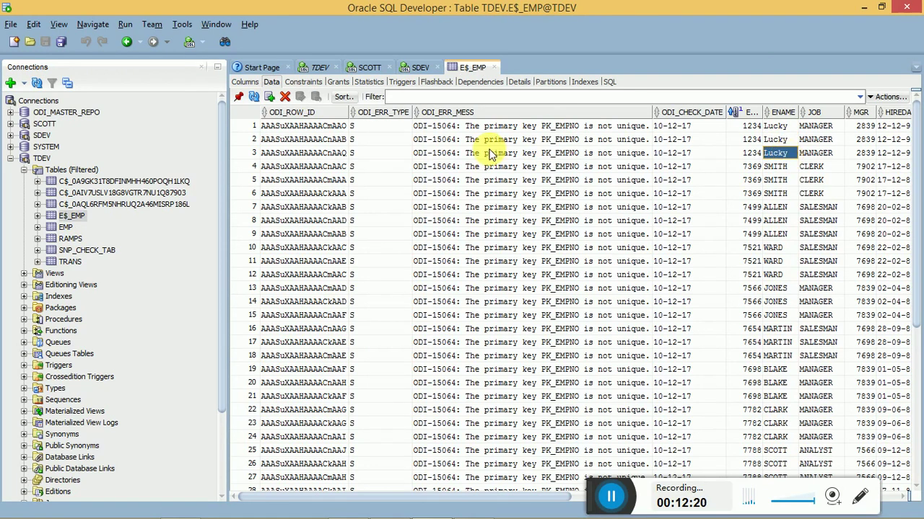
- Open the SDEV EMP table's data and examine the EMPNO and ENAME values across all rows
left_click(11, 136)
left_click(24, 147)
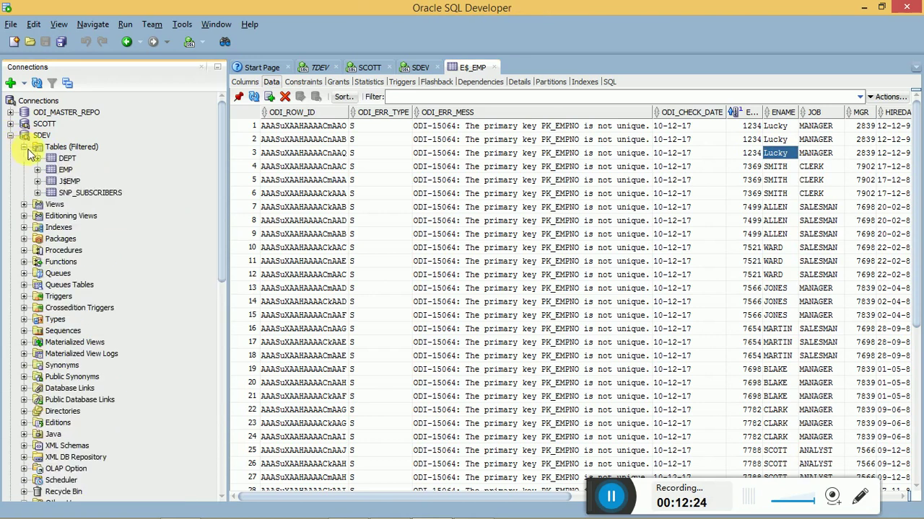
left_click(66, 169)
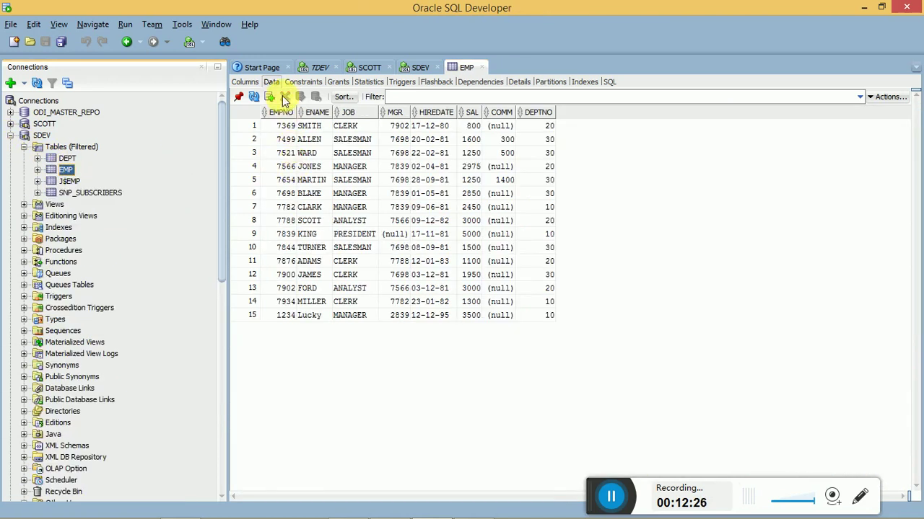
left_click_drag(288, 315, 274, 134)
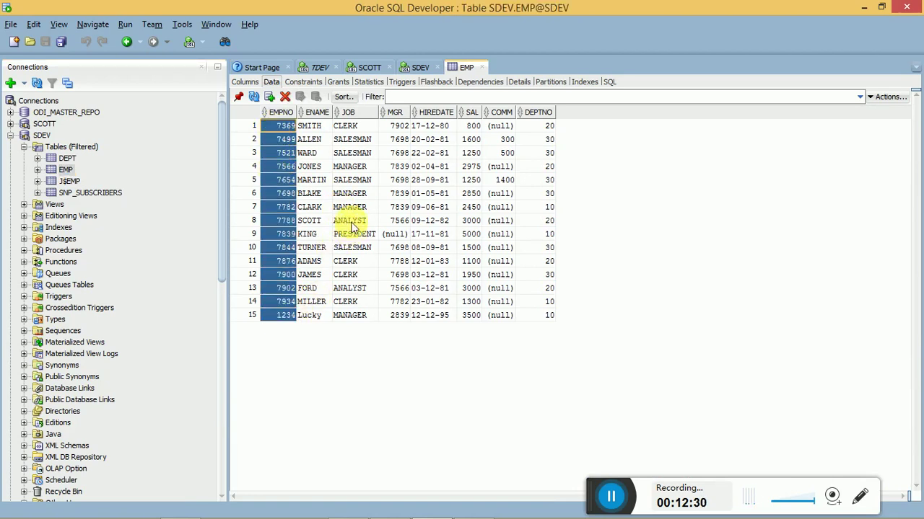
left_click_drag(314, 130, 325, 322)
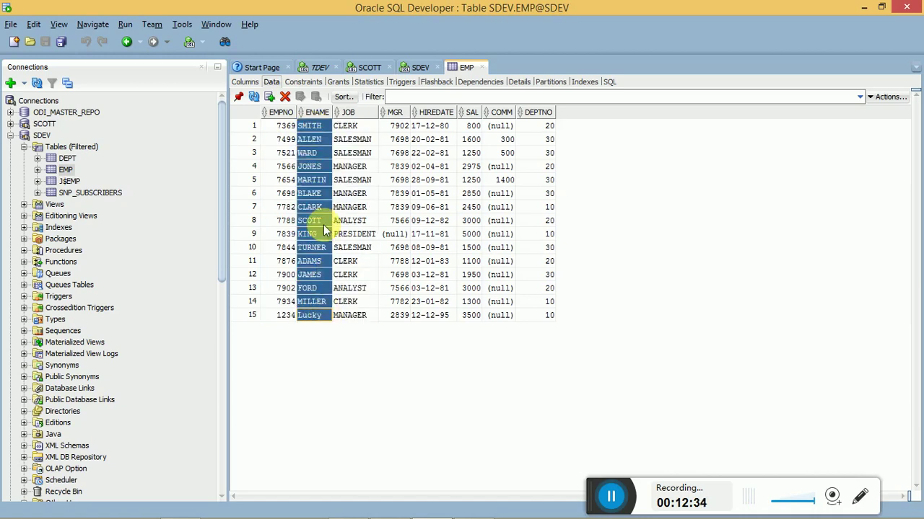
left_click(321, 127)
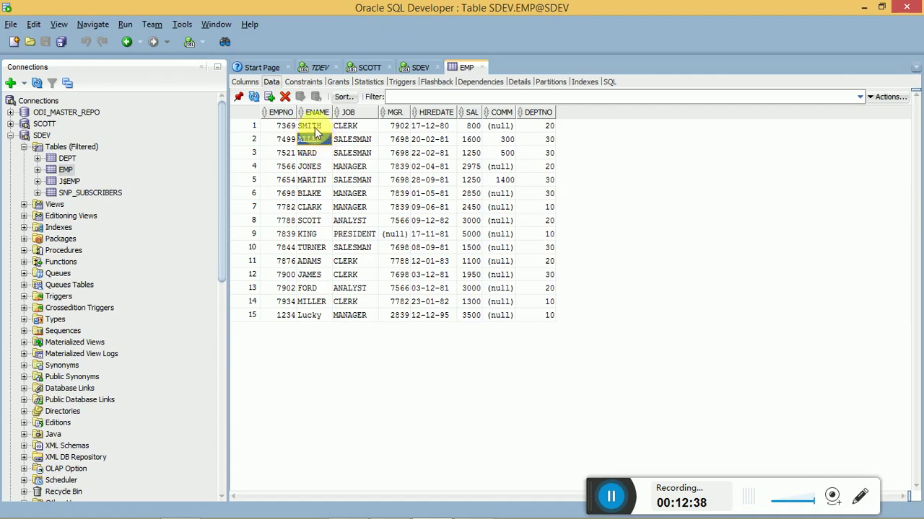
left_click_drag(315, 134, 325, 316)
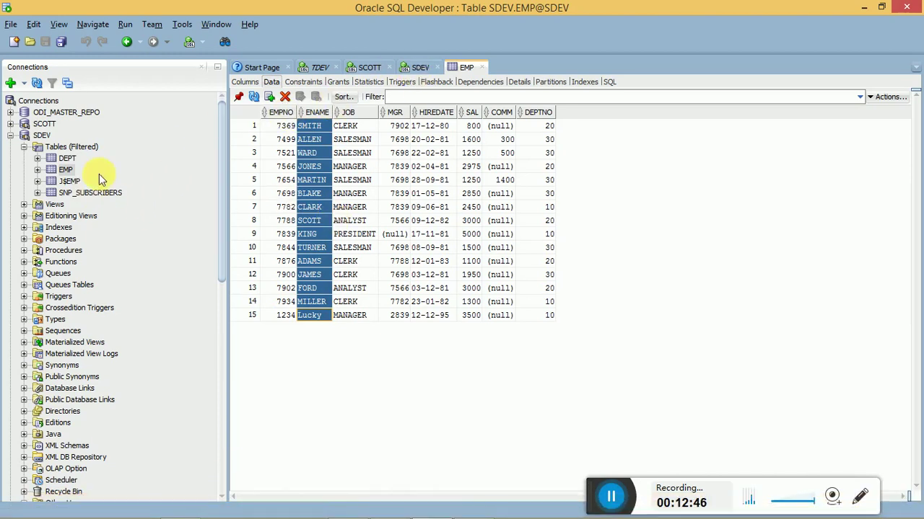
- Collapse the SDEV connection, reopen the TDEV E$_EMP table's data, and inspect the first row's employee number
left_click(11, 136)
left_click(72, 216)
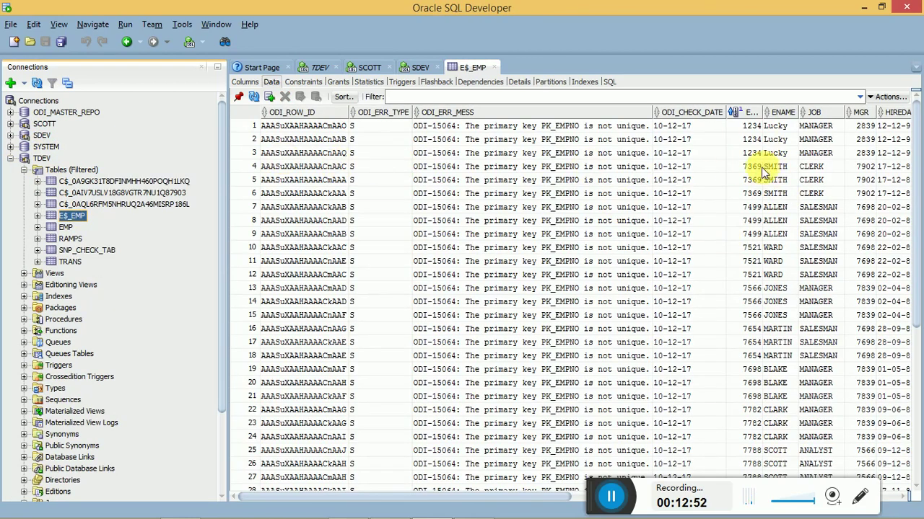
left_click(753, 126)
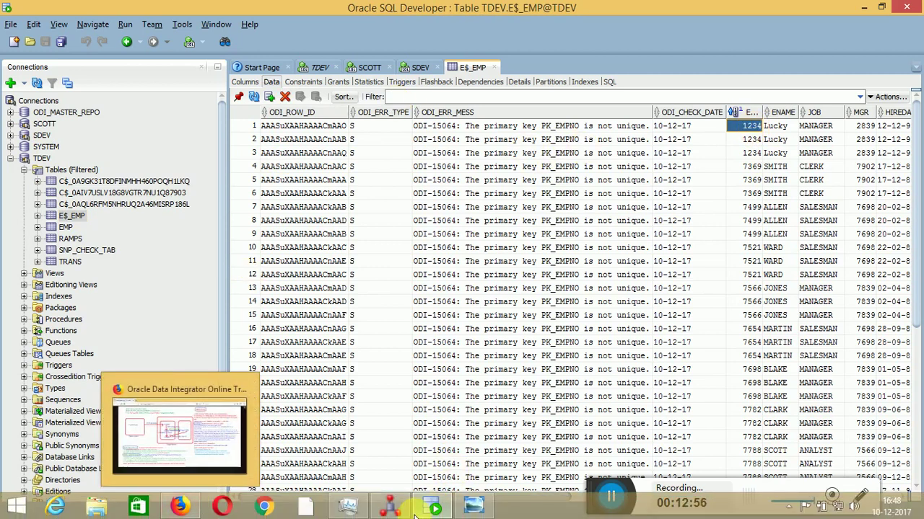
- Switch to Oracle Data Integrator Studio and check the record statistics of tasks 160 - insert PK errors and 190 - delete errors from controlled table
left_click(431, 509)
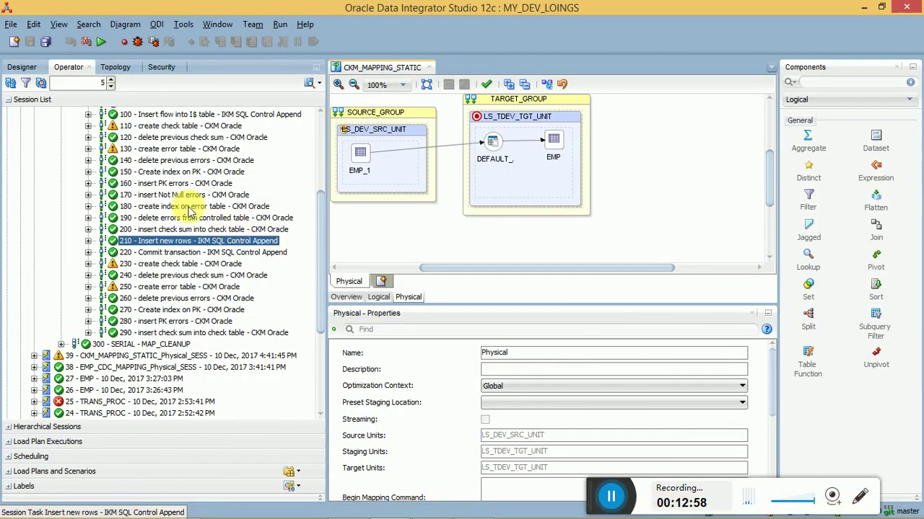
double_click(179, 184)
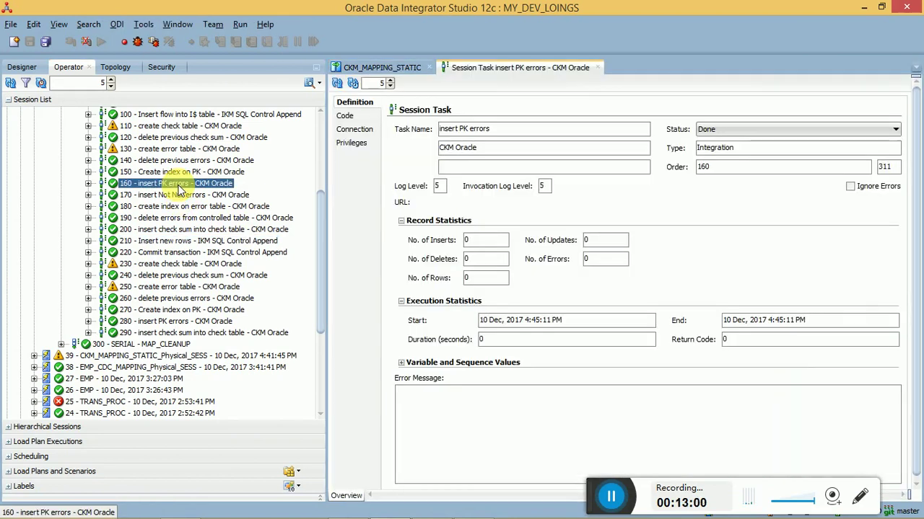
left_click(475, 244)
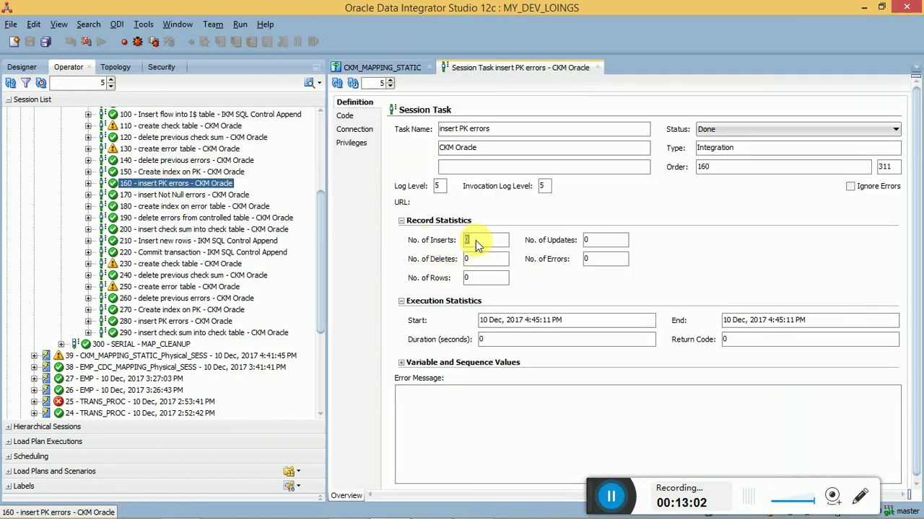
left_click(232, 221)
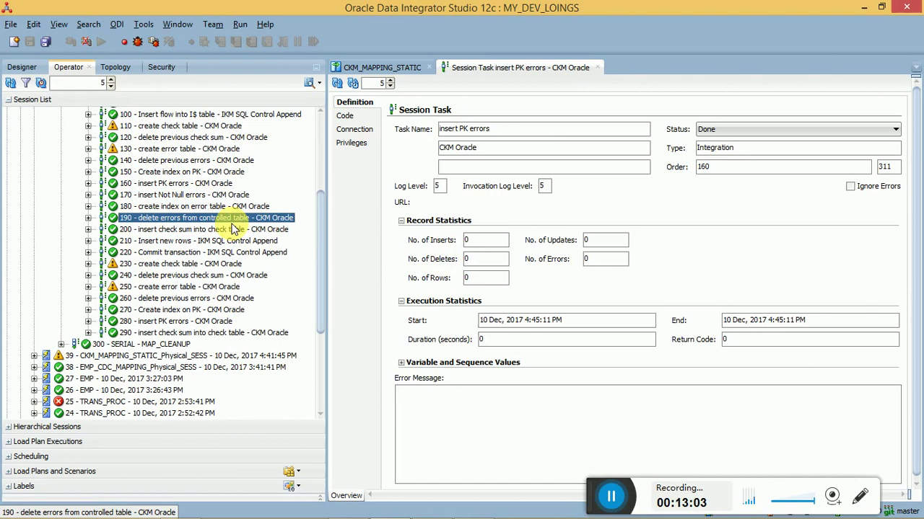
double_click(232, 221)
left_click(491, 245)
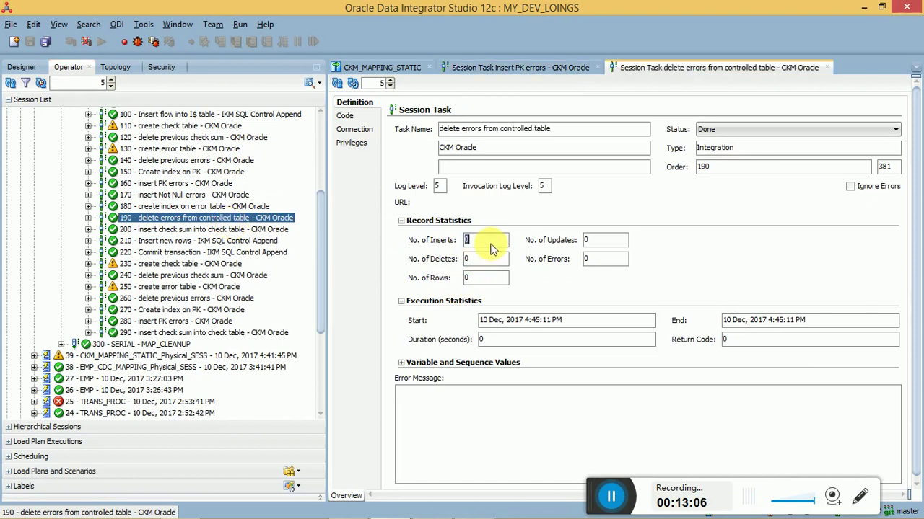
- Open task 210 - Insert new rows and check its number of inserts
left_click(211, 243)
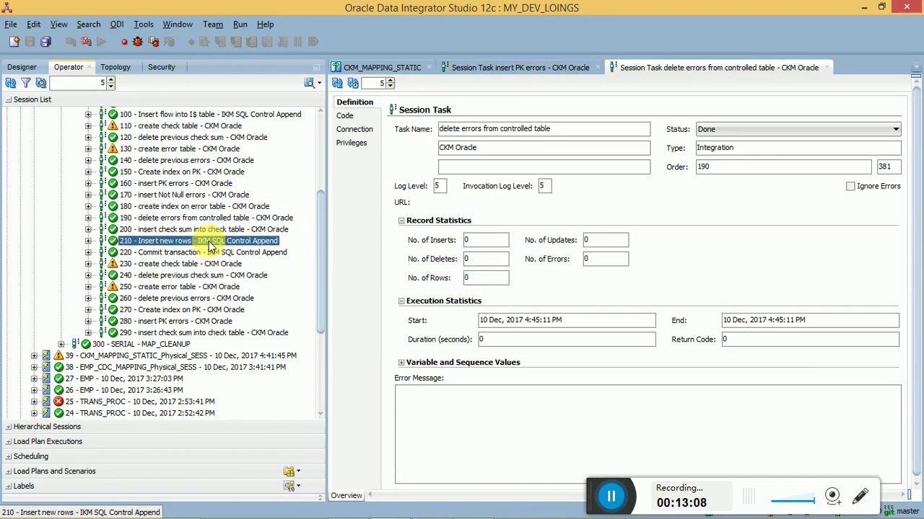
double_click(211, 242)
left_click(472, 241)
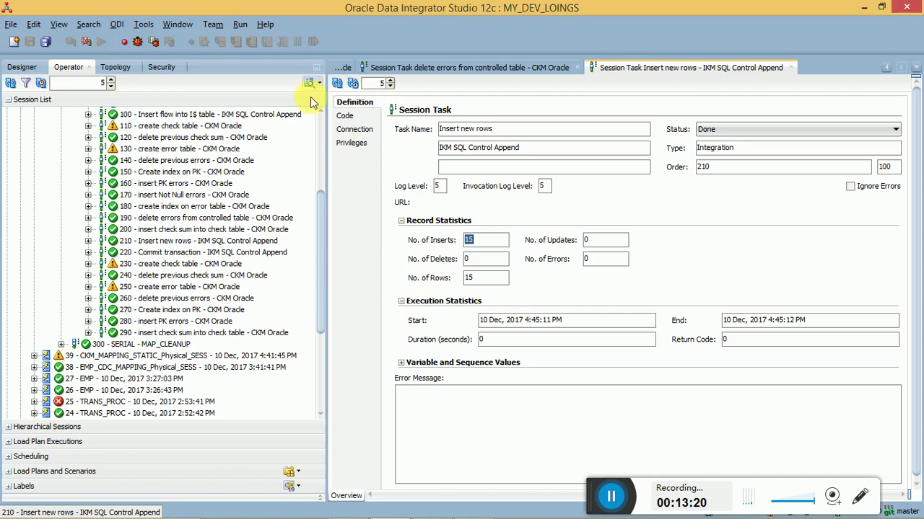
- Close the delete errors, insert PK errors and Insert new rows task editors
scroll(321, 128, "up", 5)
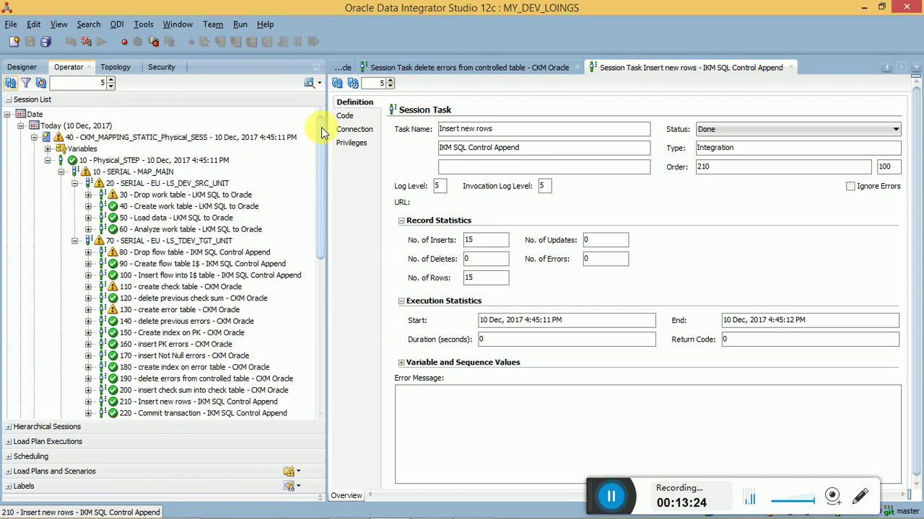
left_click(578, 68)
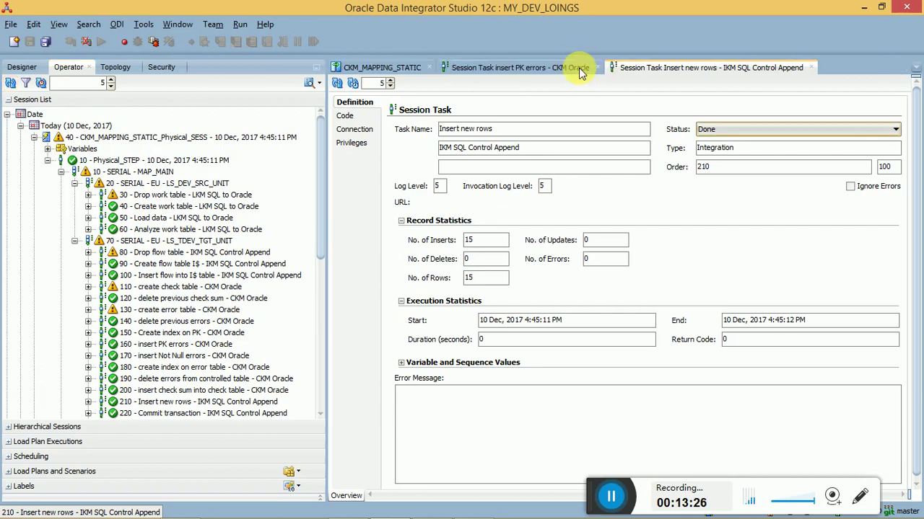
left_click(597, 67)
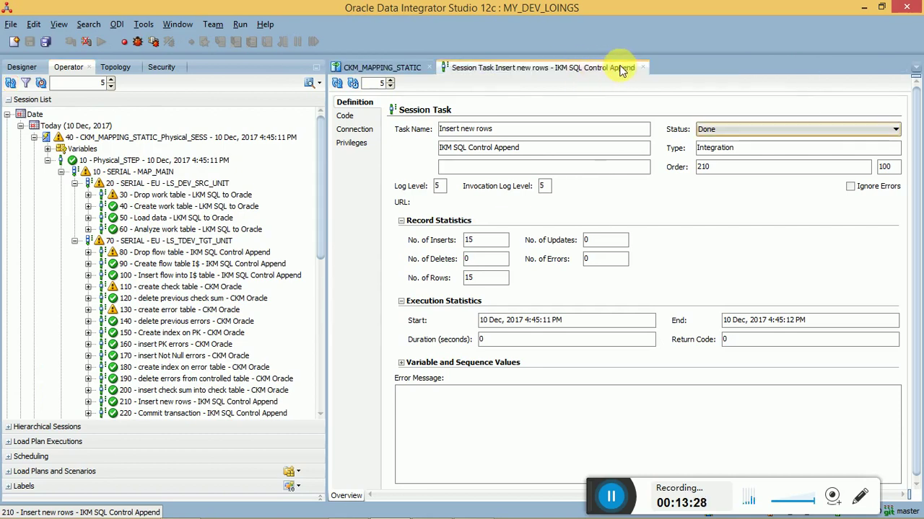
left_click(644, 68)
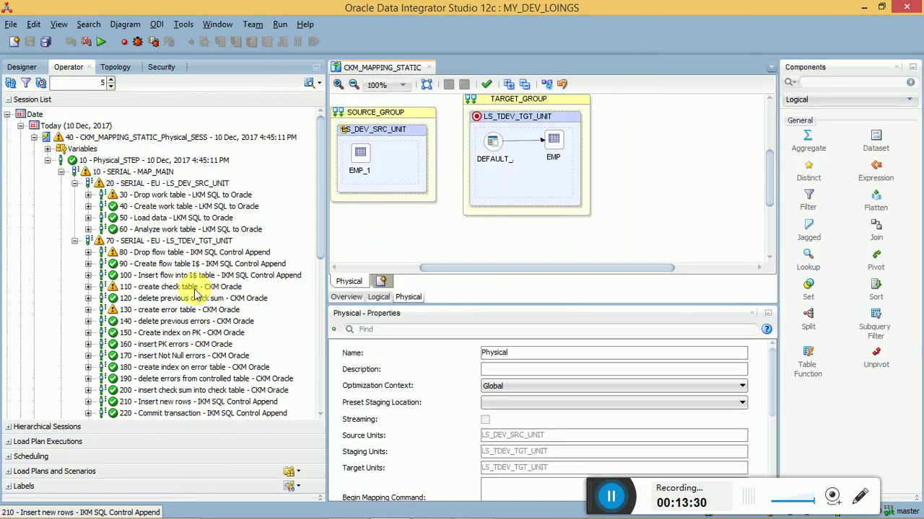
- Collapse the LS_DEV_SRC_UNIT tasks and review the LS_TDEV_TGT_UNIT tasks down to those following 210 - Insert new rows
left_click(152, 241)
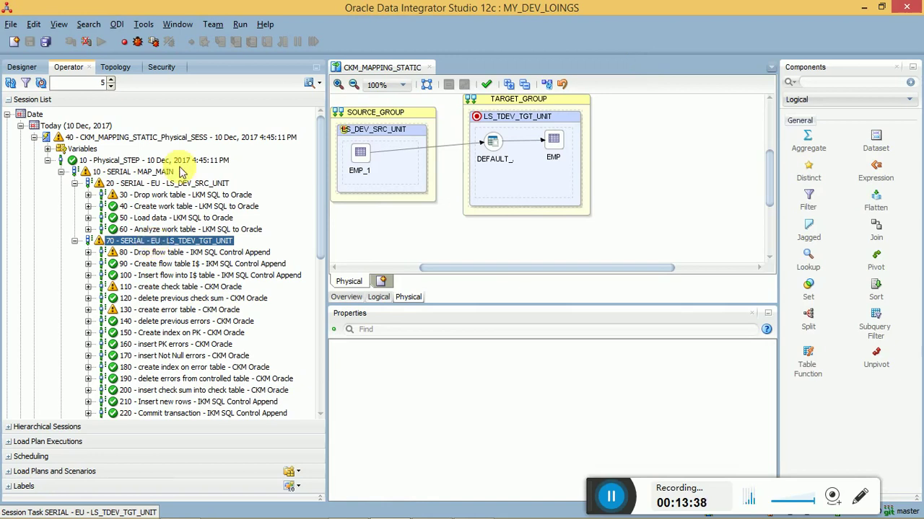
left_click(75, 241)
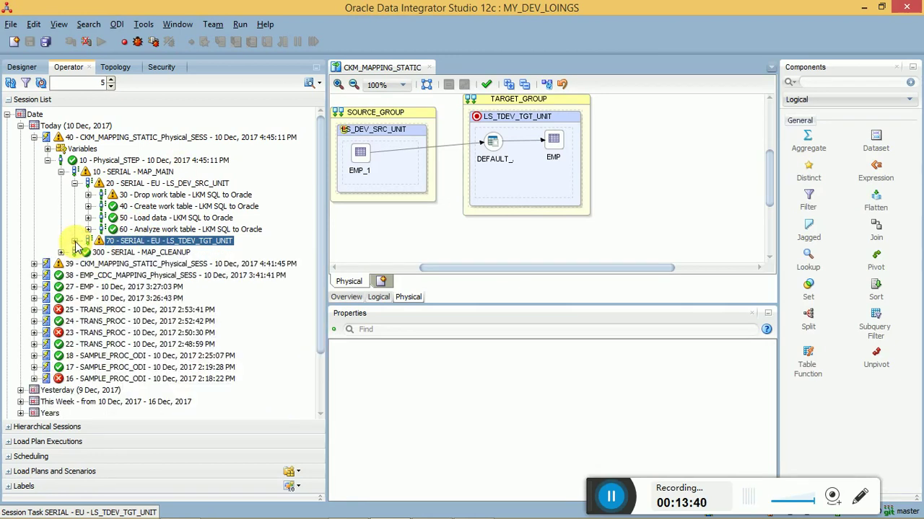
left_click(75, 183)
left_click(74, 196)
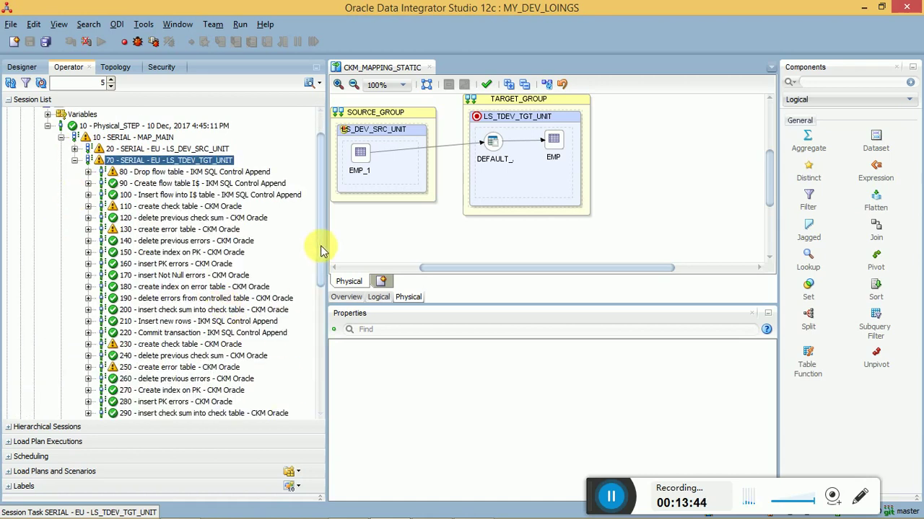
left_click_drag(322, 250, 329, 303)
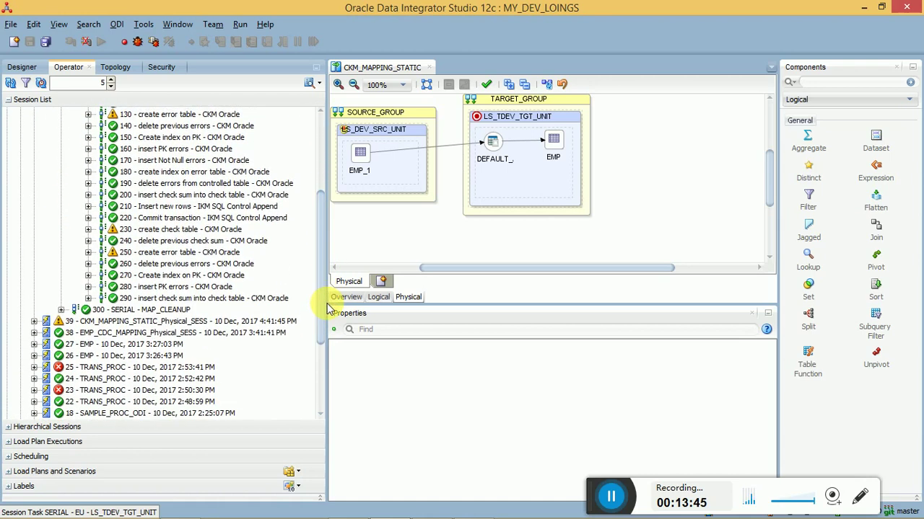
left_click(186, 209)
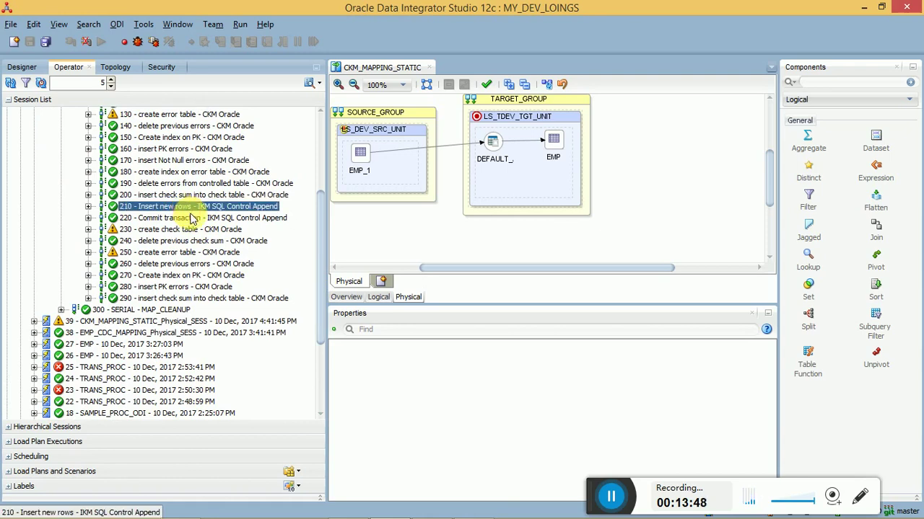
- Open task 280 - insert PK errors, check its row and error statistics, and examine its insert into TDEV.E$_EMP code before closing it
left_click(183, 279)
double_click(184, 288)
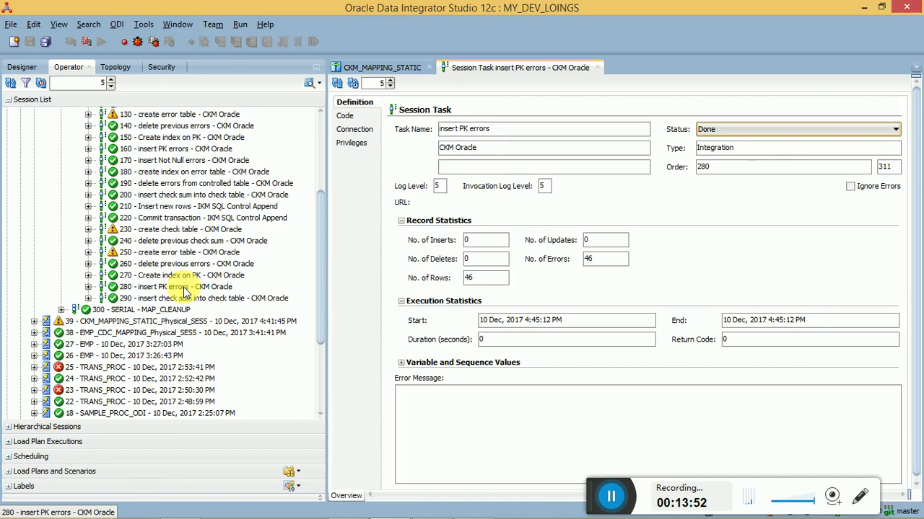
left_click(184, 288)
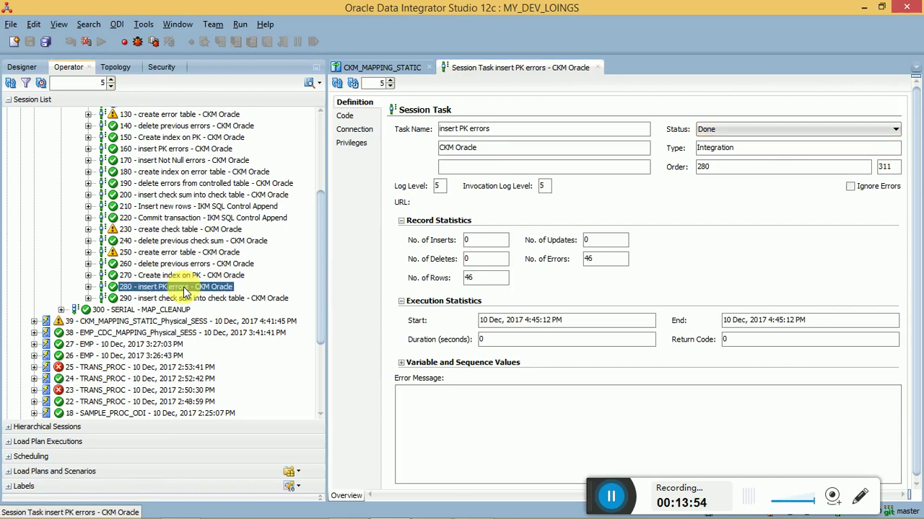
left_click(476, 280)
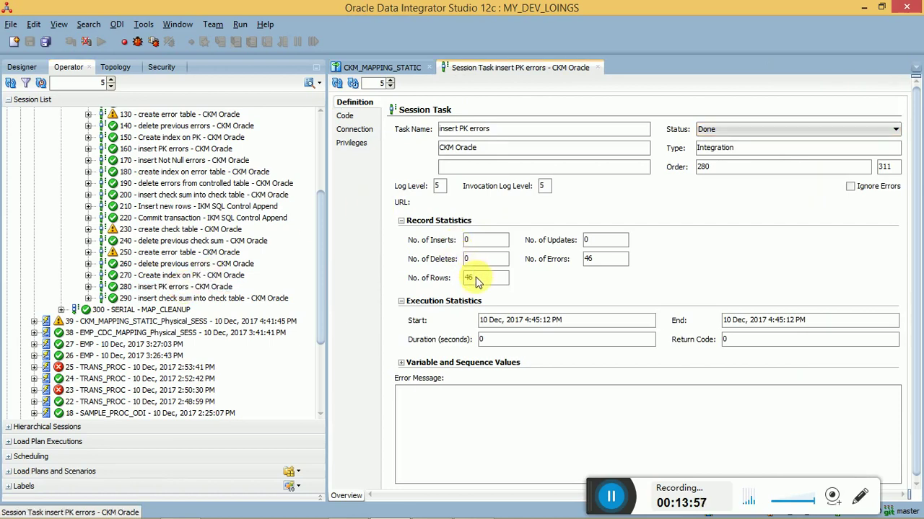
double_click(592, 261)
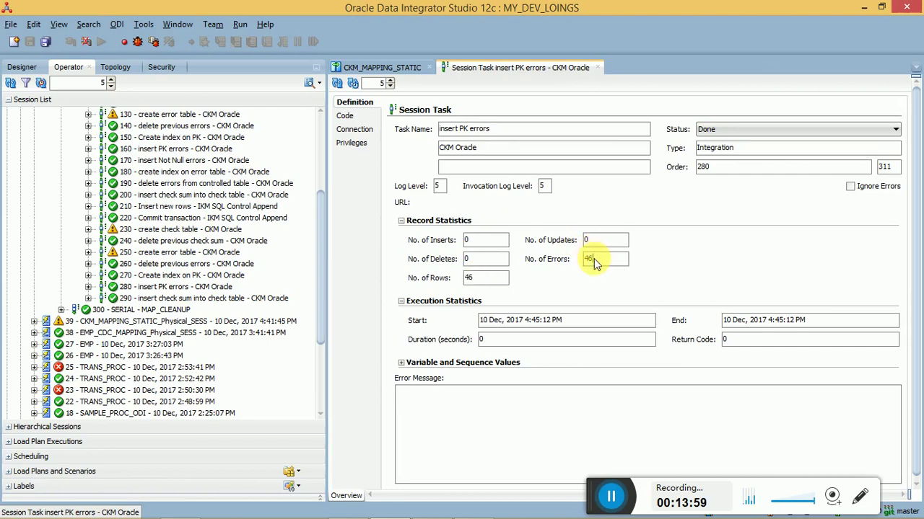
left_click(493, 283)
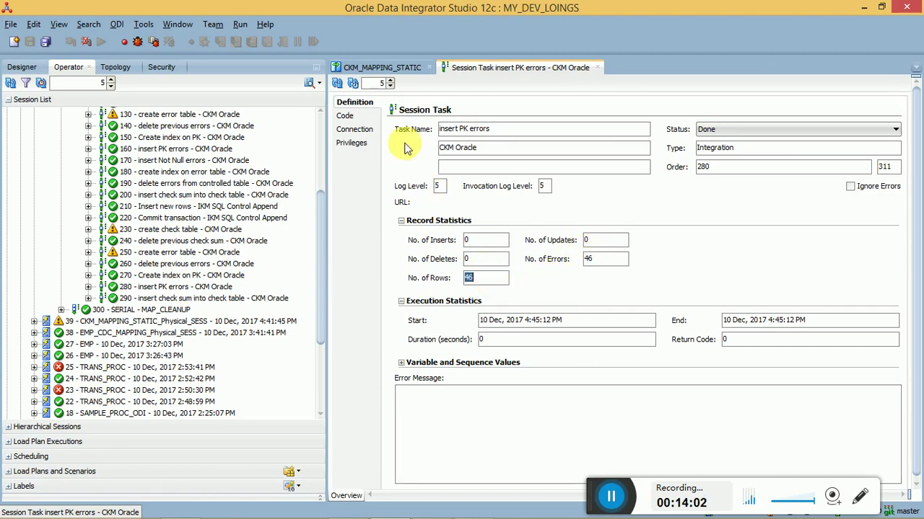
left_click(347, 116)
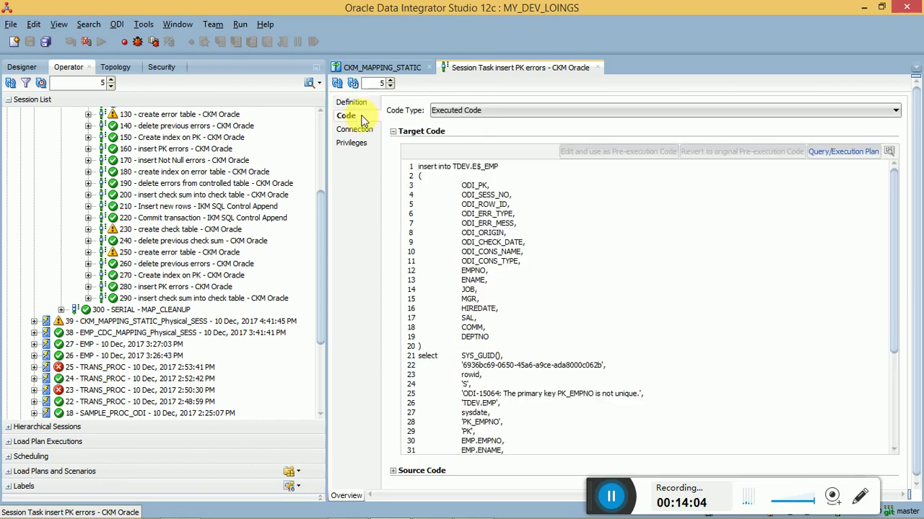
left_click(599, 67)
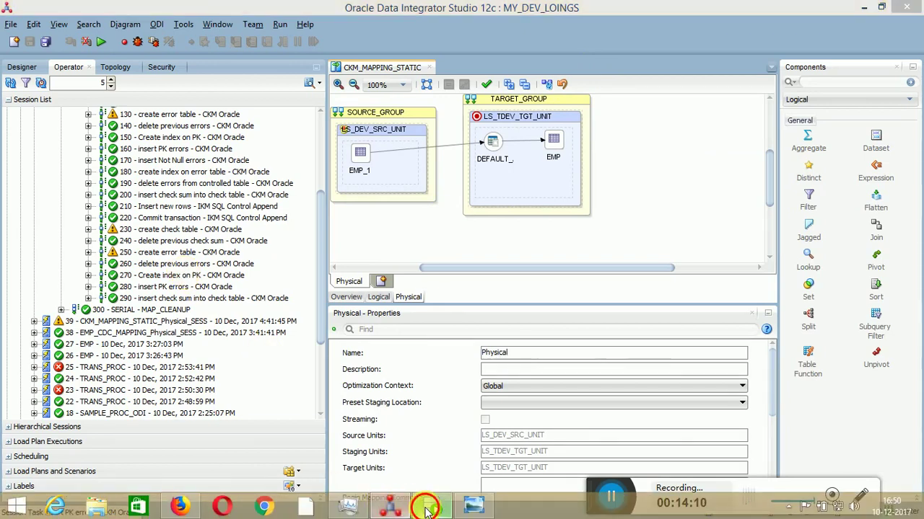
- Switch to Oracle SQL Developer, open the SDEV EMP table's data, and copy the whole last row
left_click(433, 506)
left_click(309, 152)
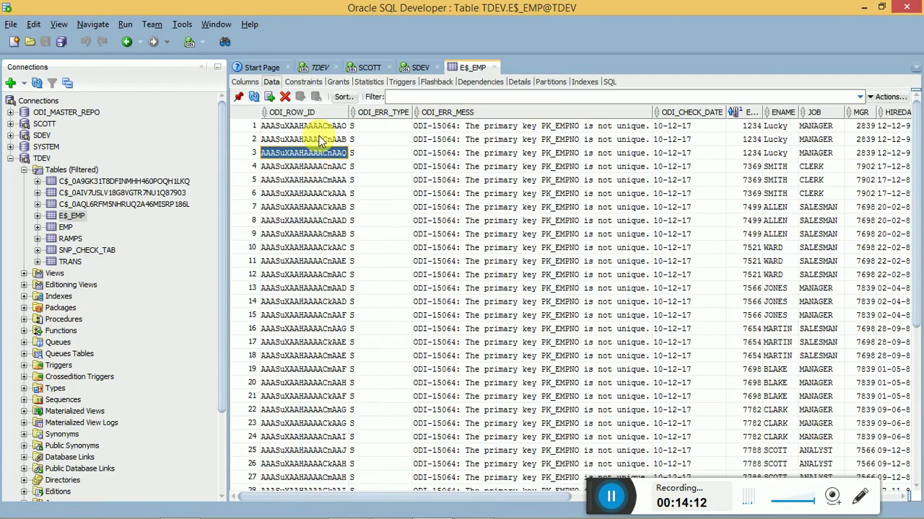
left_click(10, 135)
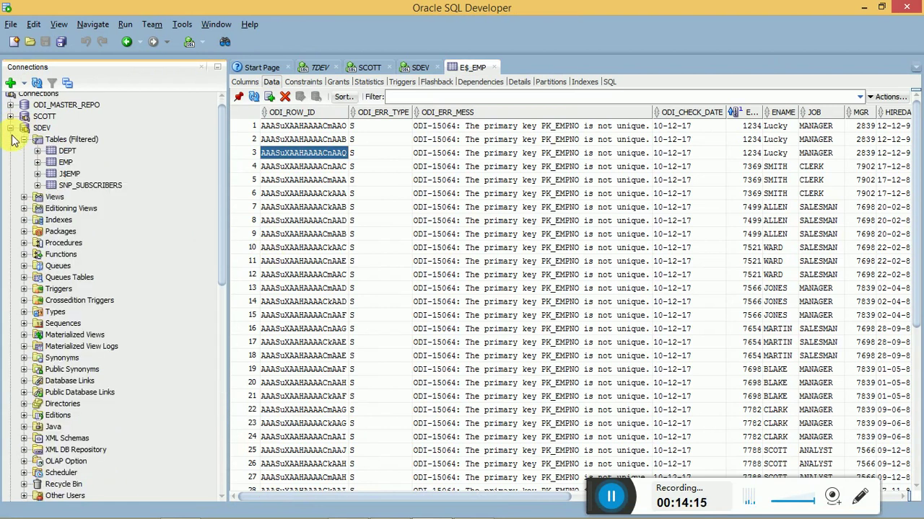
left_click(66, 164)
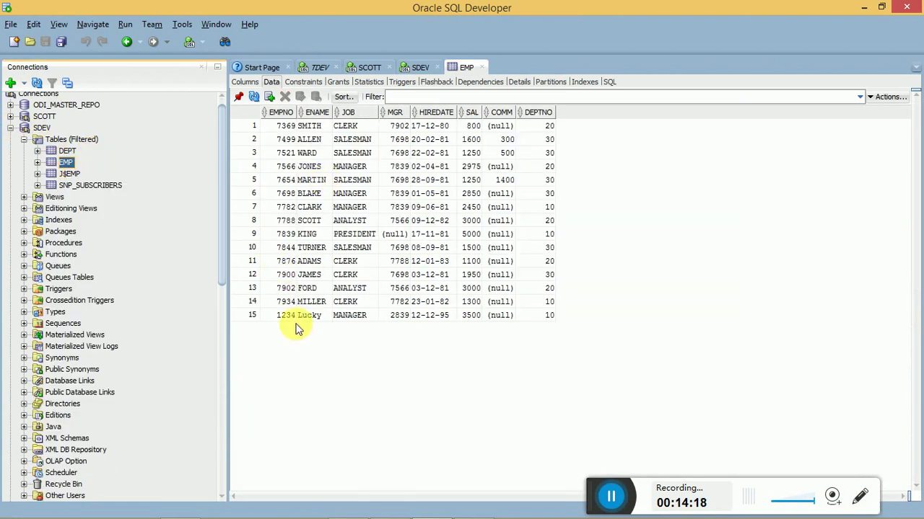
left_click_drag(285, 319, 533, 325)
key("ctrl+c")
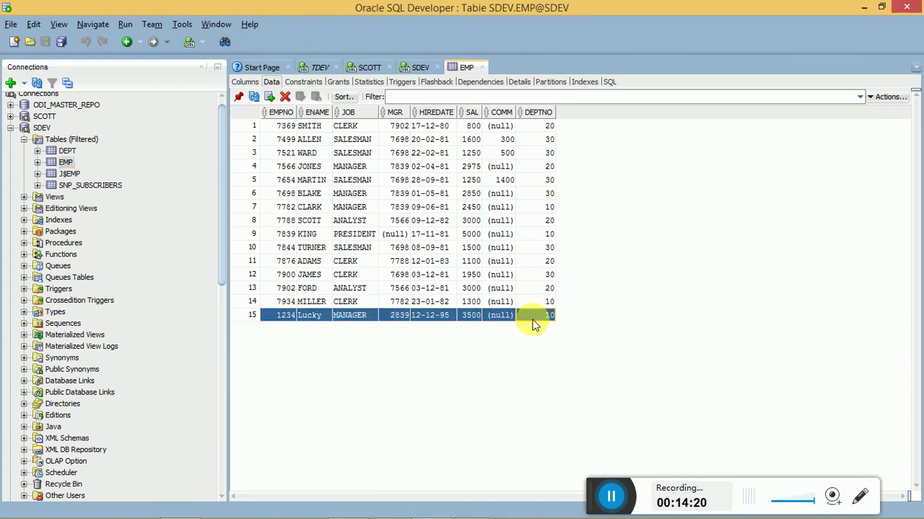
- Add duplicates of the EMPNO 1234 and 7934 rows to the SDEV EMP table, commit them and close the log
left_click(269, 96)
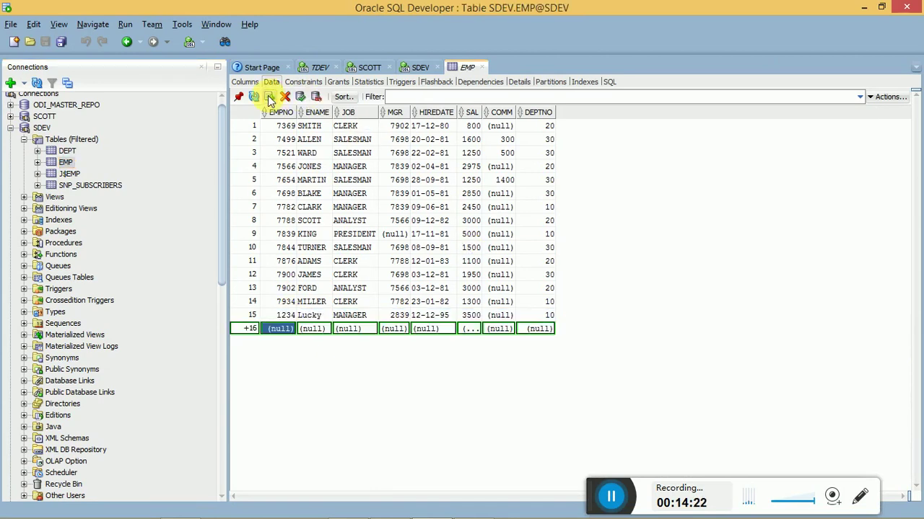
key("ctrl+v")
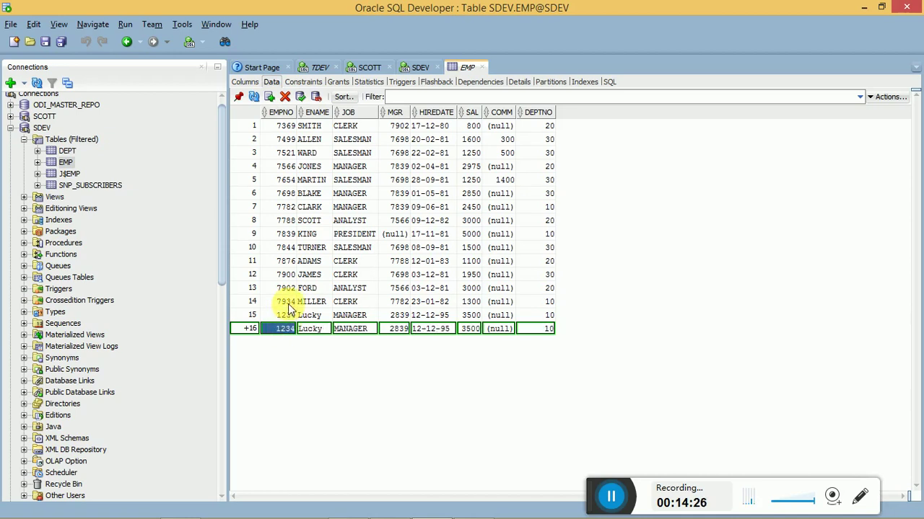
left_click_drag(288, 308, 536, 303)
key("ctrl+c")
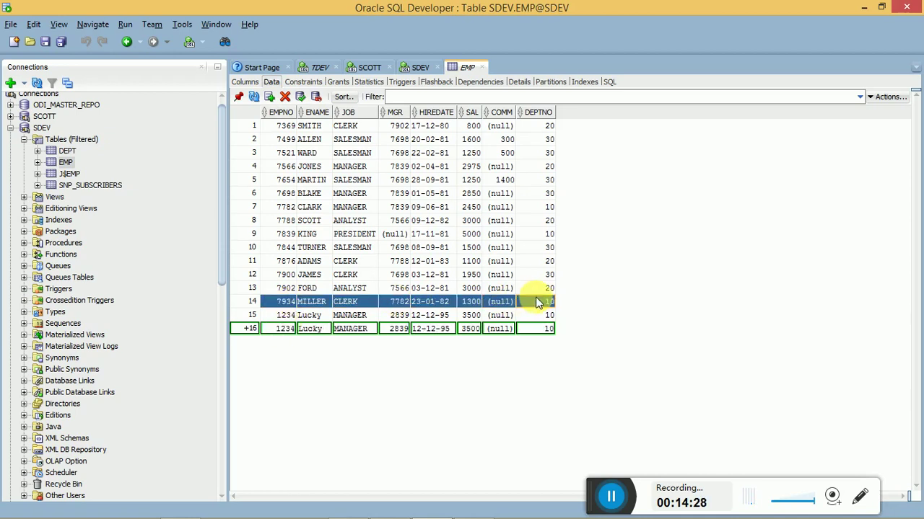
left_click(269, 97)
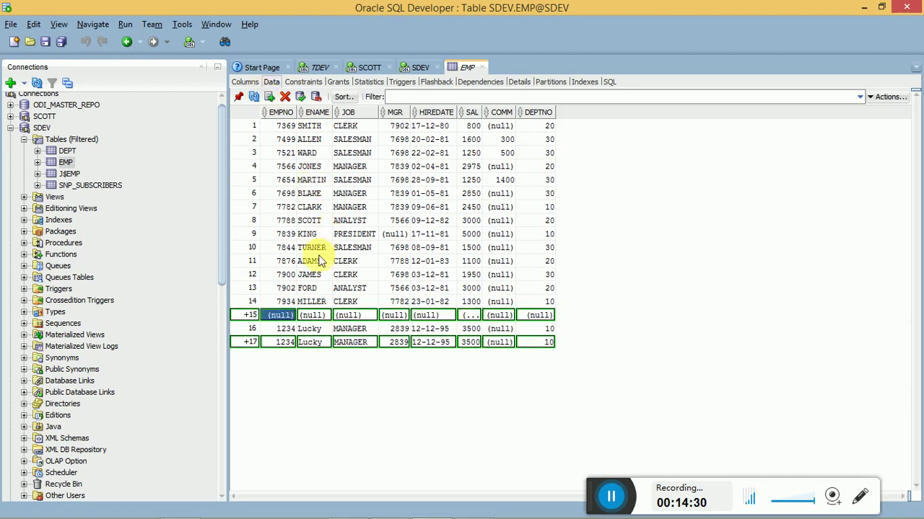
key("ctrl+v")
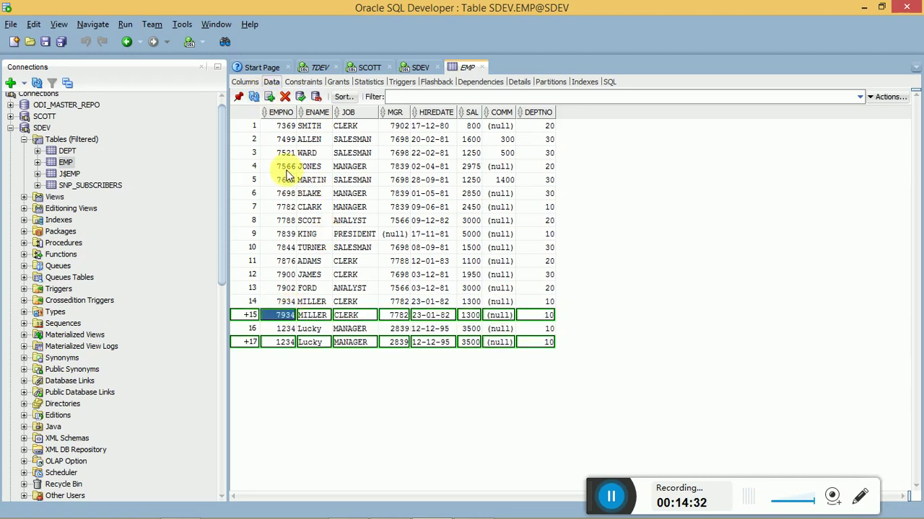
left_click(300, 97)
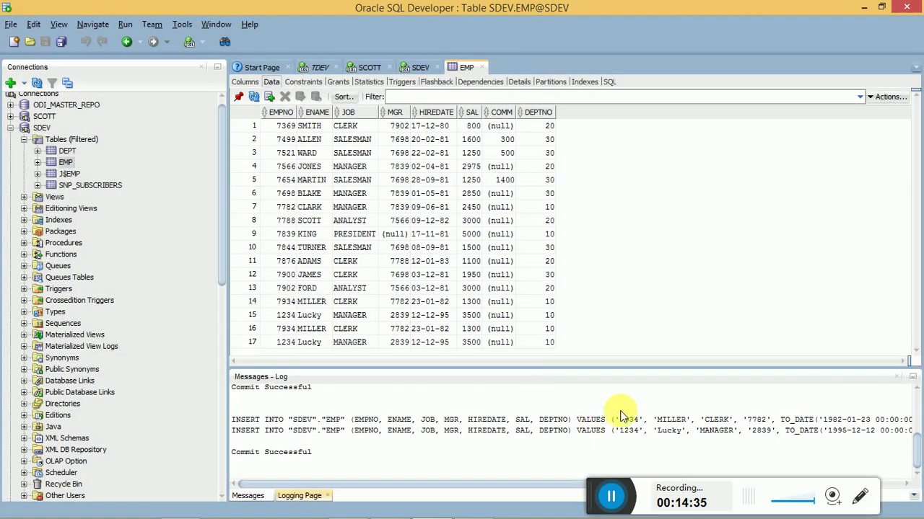
left_click(897, 377)
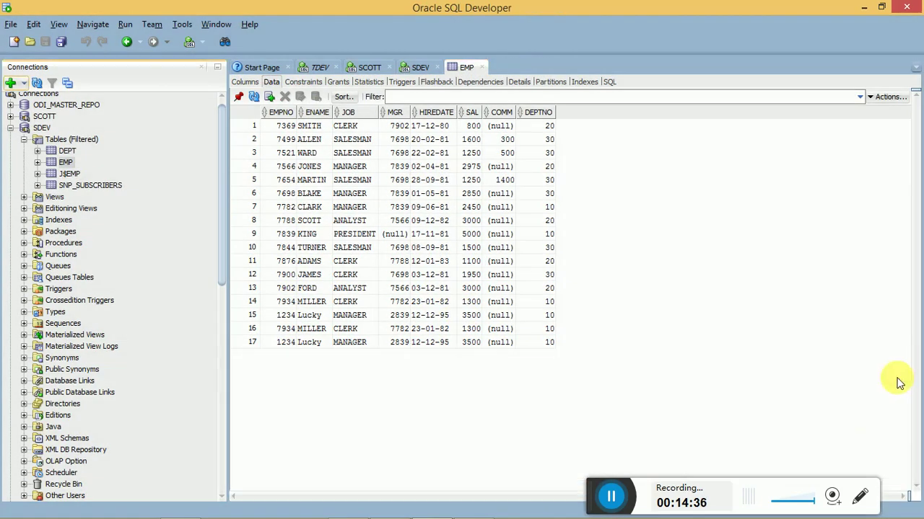
- Compare the original and duplicated EMPNO 7934 and 1234 rows at the end of the EMP data
left_click(302, 303)
mouse_move(303, 306)
left_mouse_down()
mouse_move(311, 328)
mouse_move(292, 319)
left_mouse_up()
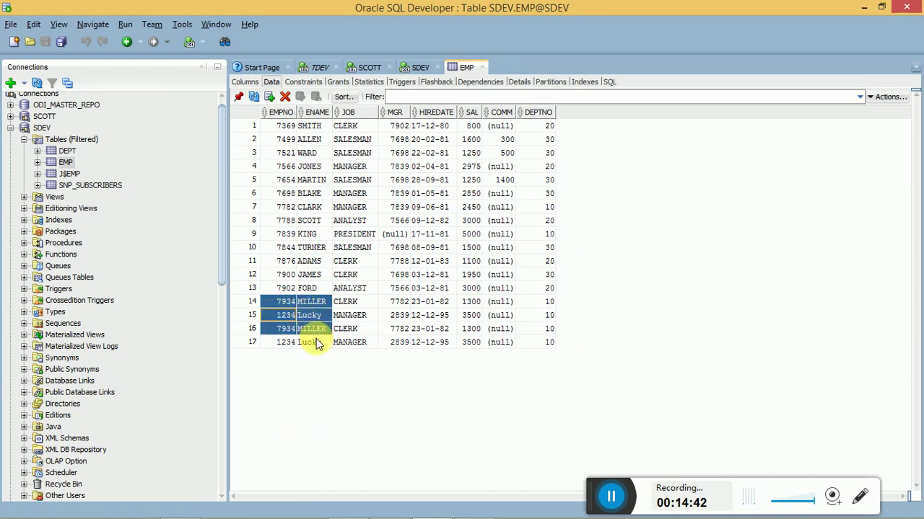
left_click(288, 307)
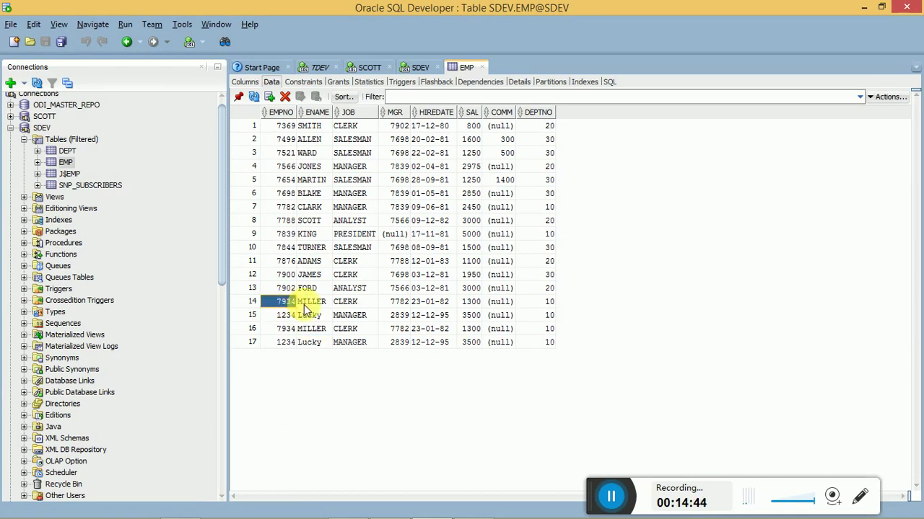
left_click(430, 329)
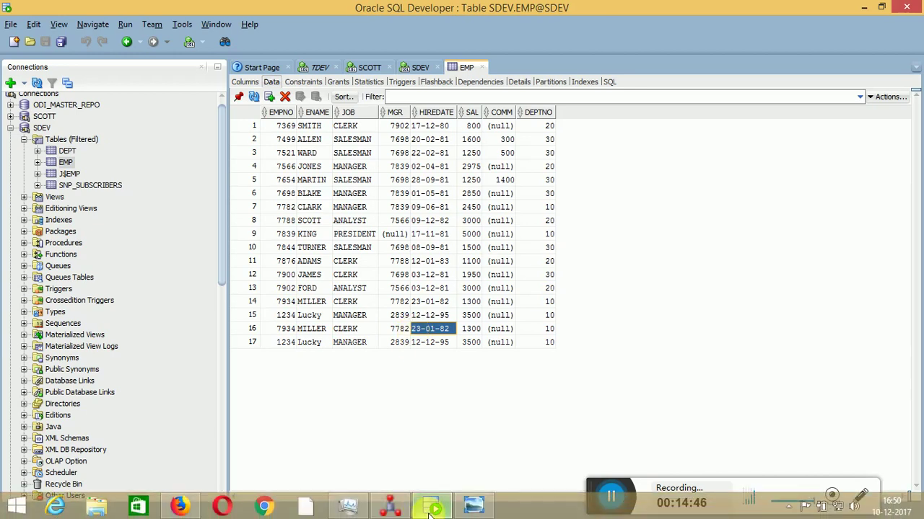
- Switch to Oracle Data Integrator Studio and run CKM_MAPPING_STATIC in the Global context with Local (No Agent) and log level 5
left_click(390, 514)
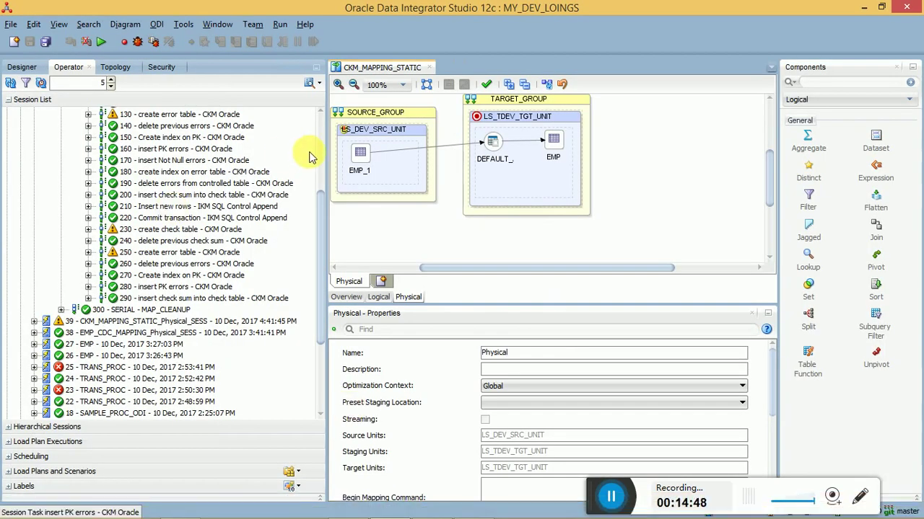
left_click(102, 43)
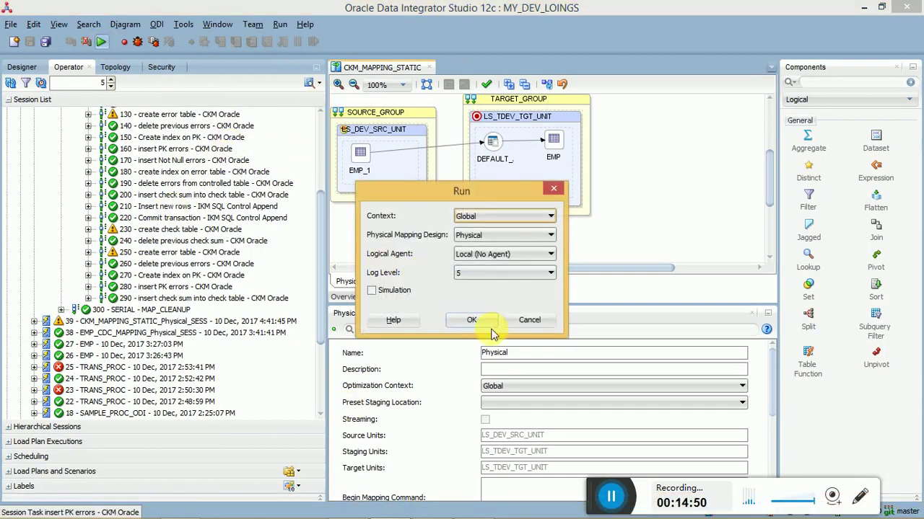
left_click(480, 319)
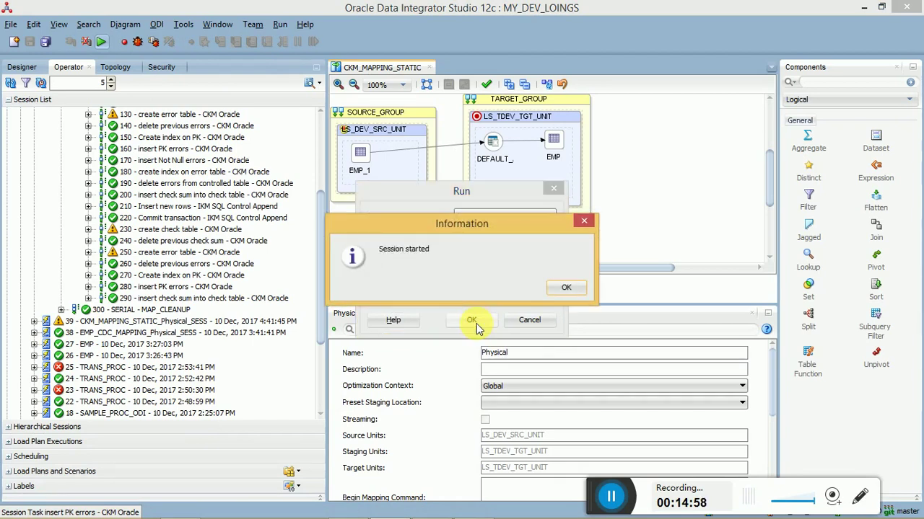
left_click(567, 288)
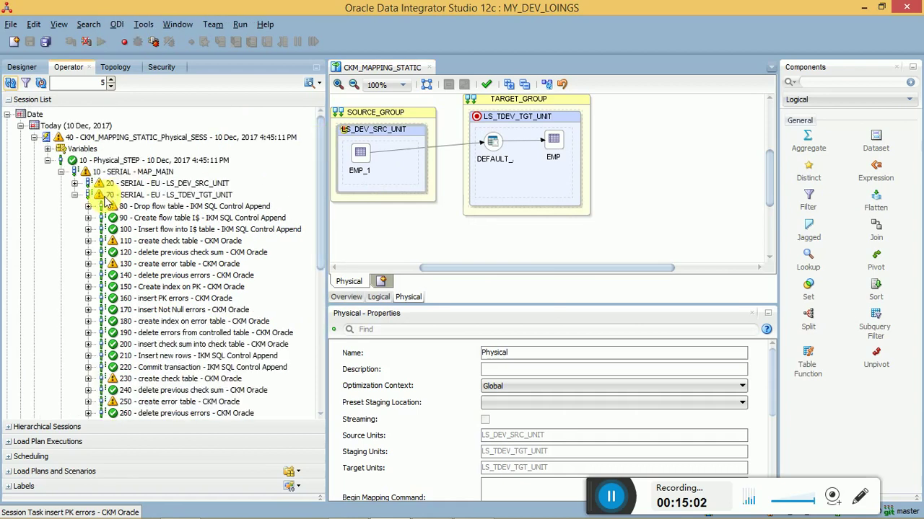
- Refresh the session list and expand the newest CKM_MAPPING_STATIC session down to its LS_DEV_SRC_UNIT and LS_TDEV_TGT_UNIT tasks
left_click(47, 160)
left_click(29, 114)
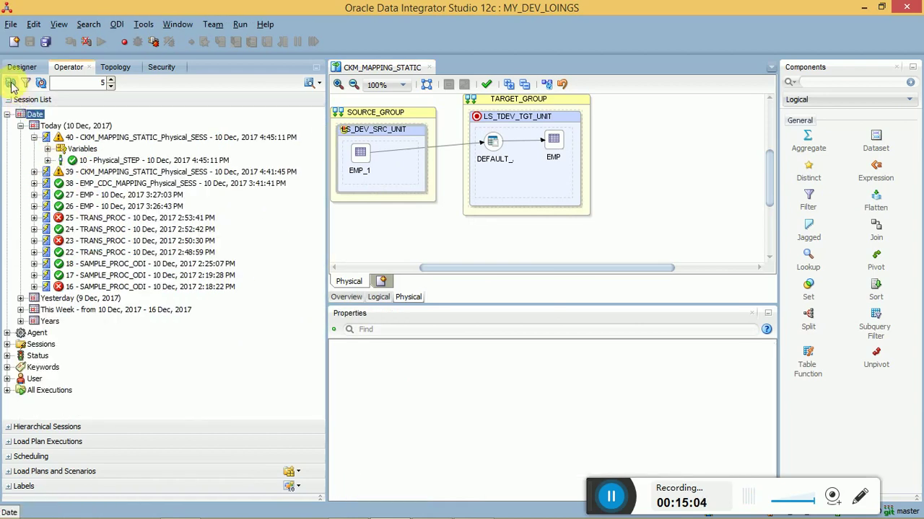
left_click(10, 82)
left_click(34, 137)
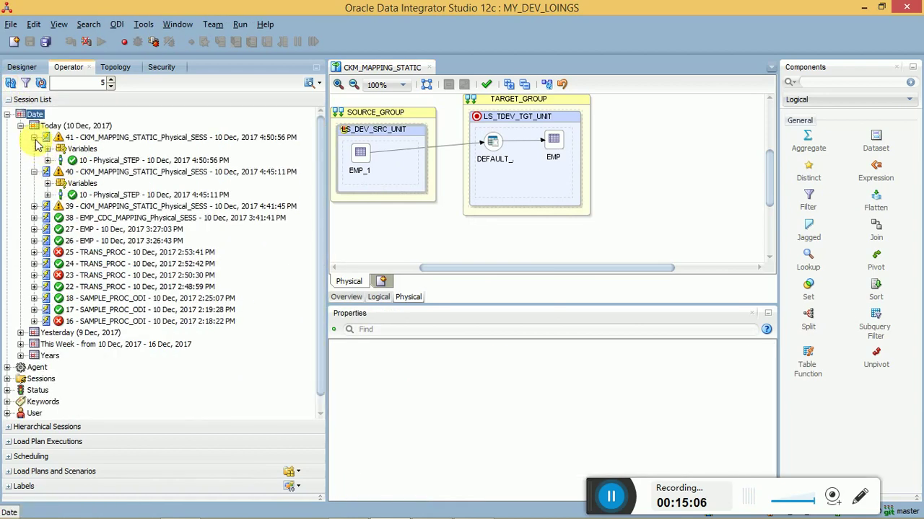
left_click(48, 160)
left_click(61, 172)
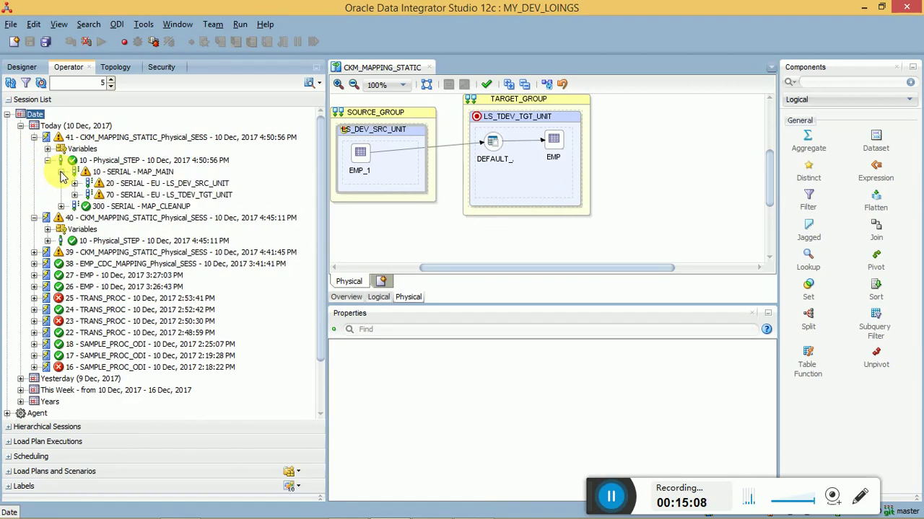
left_click(75, 184)
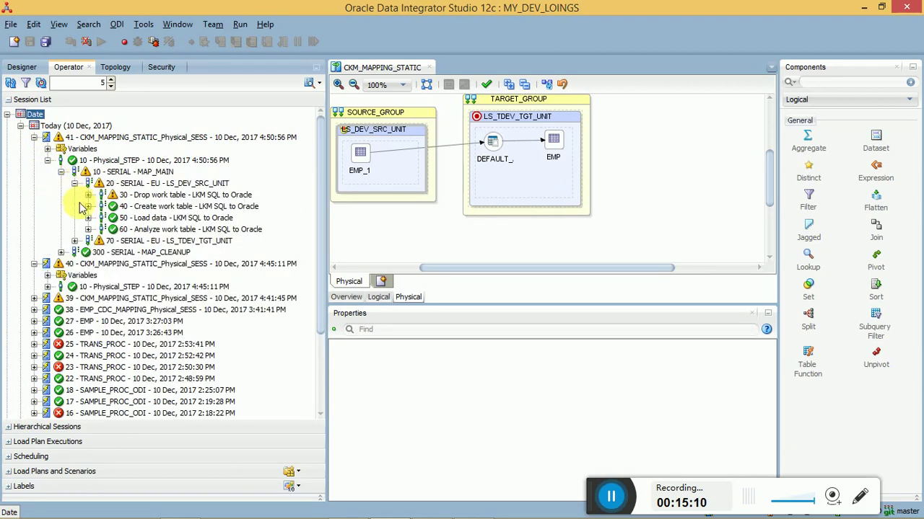
left_click(75, 241)
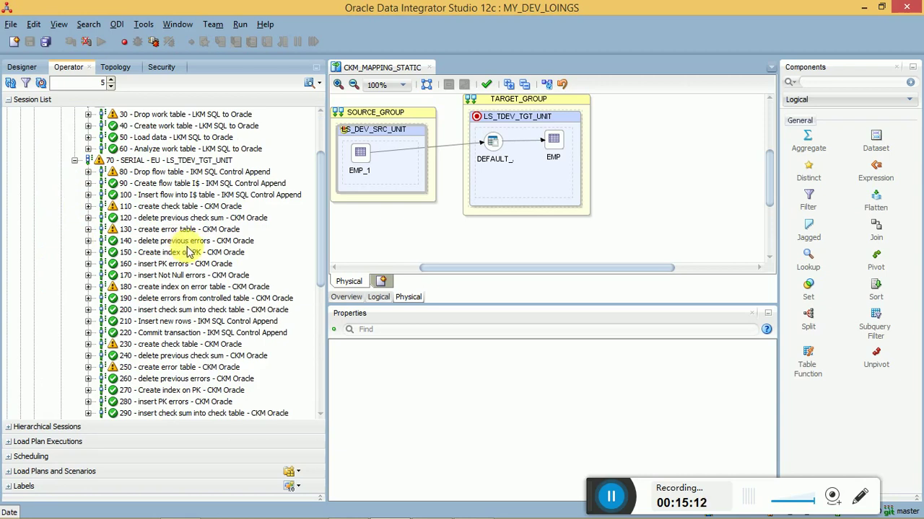
- Open task 160 - insert PK errors of the newest session and check its row and error statistics
left_click(187, 322)
left_click(177, 266)
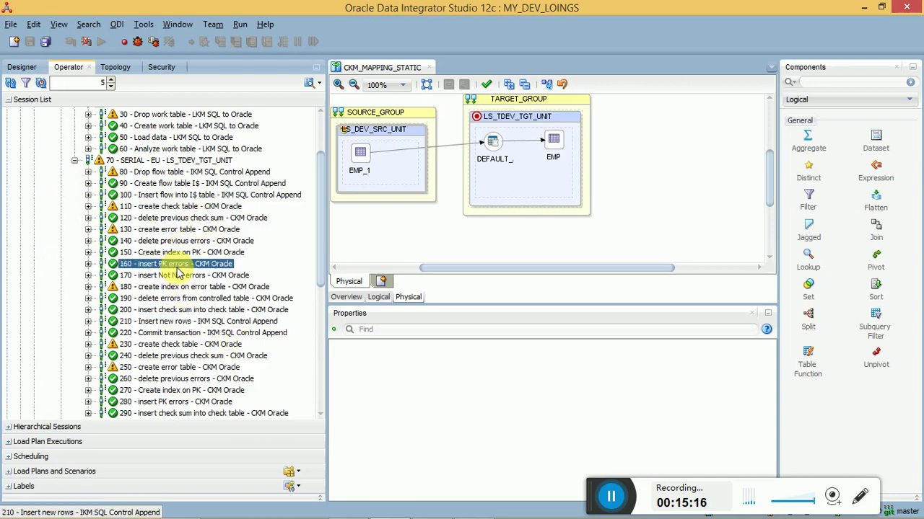
double_click(176, 266)
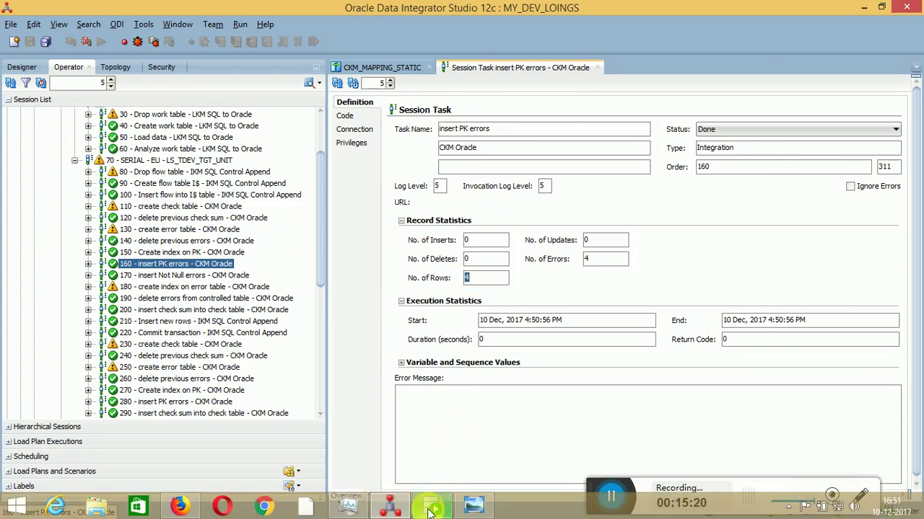
- Switch to Oracle SQL Developer and compare the duplicated EMPNO 7934 and 1234 rows in SDEV EMP with the task's error statistics
left_click(432, 508)
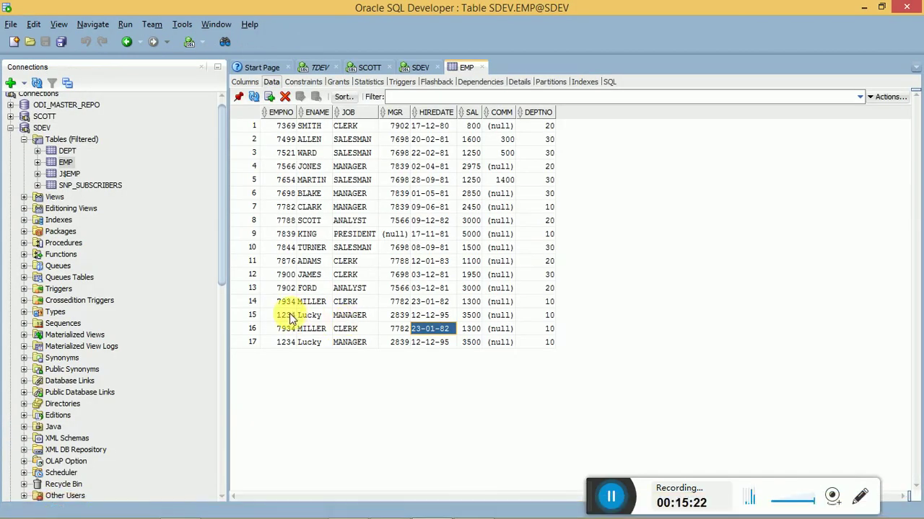
left_click_drag(285, 303, 537, 351)
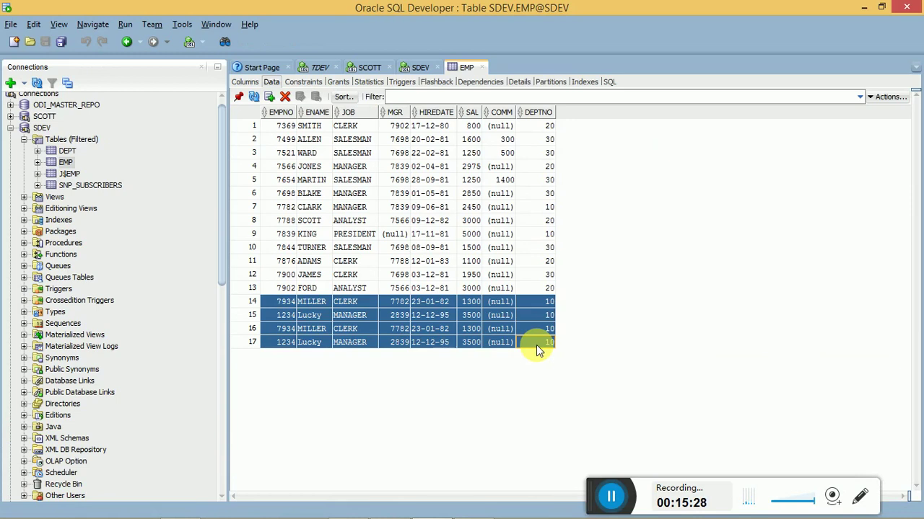
left_click(289, 307)
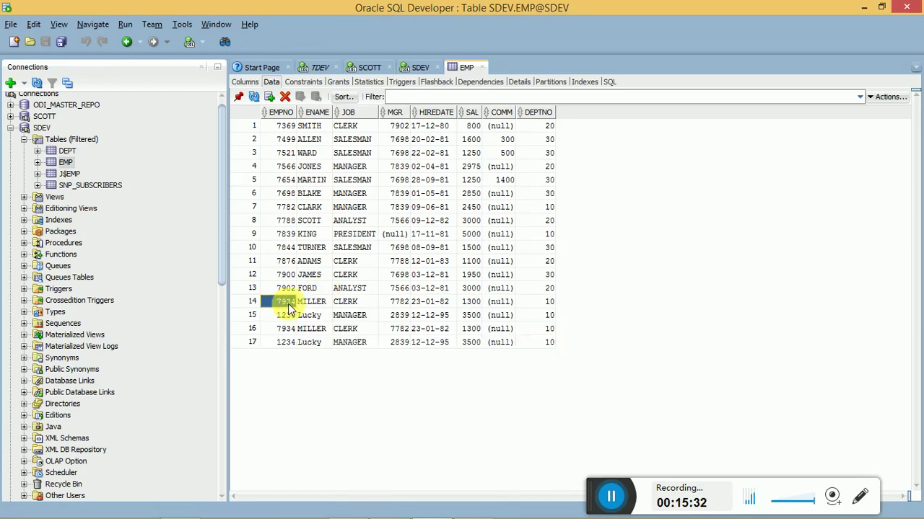
key("Right")
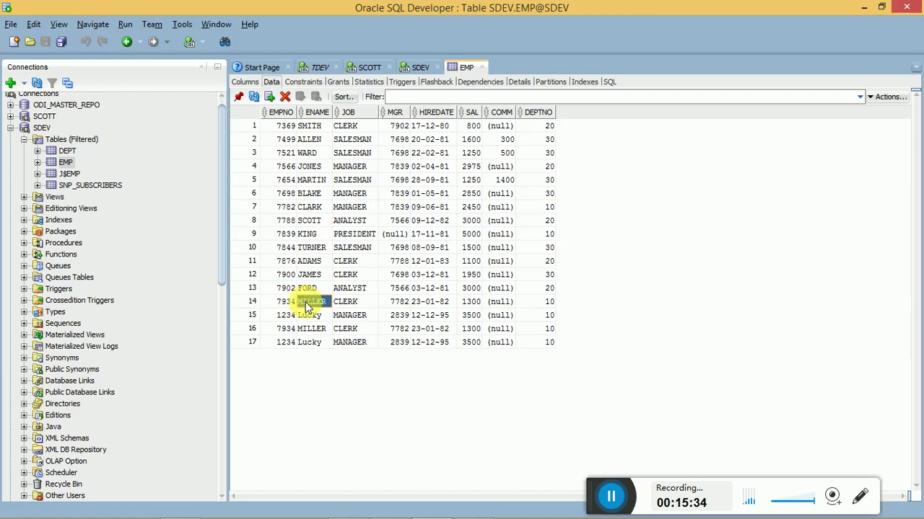
left_click_drag(292, 308, 530, 354)
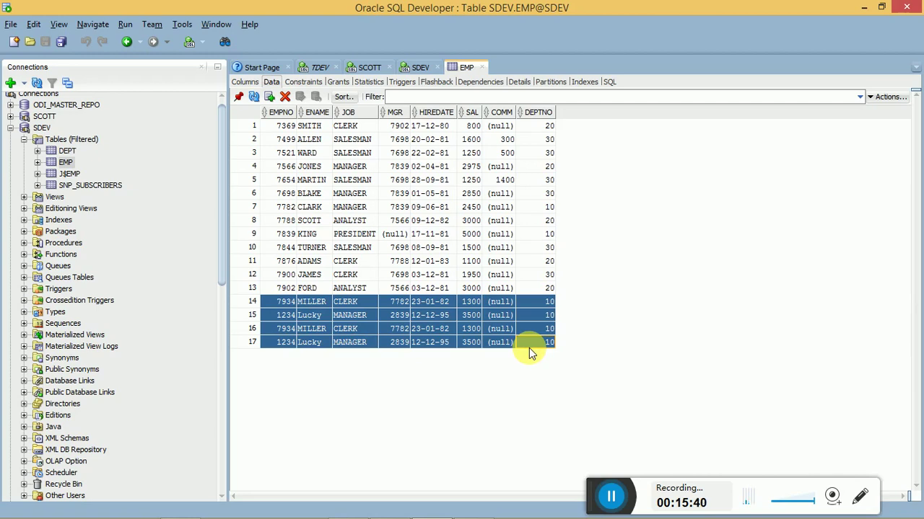
mouse_move(505, 509)
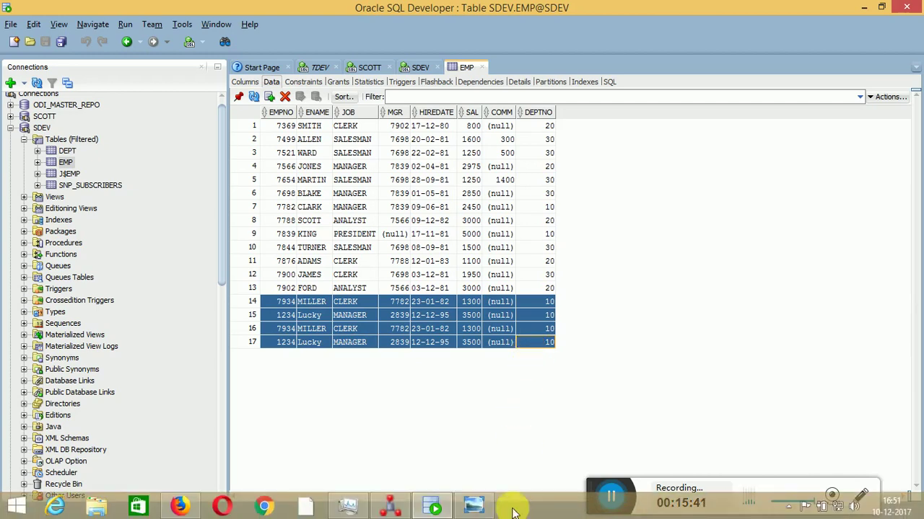
- Switch back to Oracle Data Integrator Studio, set RECYCLE_ERRORS to True for CKM_MAPPING_STATIC's target EMP and save the mapping
left_click(401, 510)
left_click(394, 70)
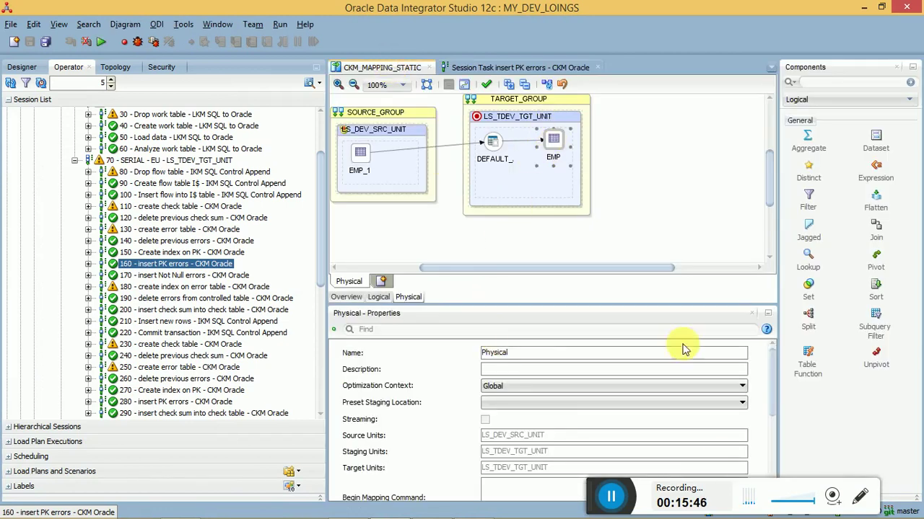
left_click_drag(770, 380, 776, 427)
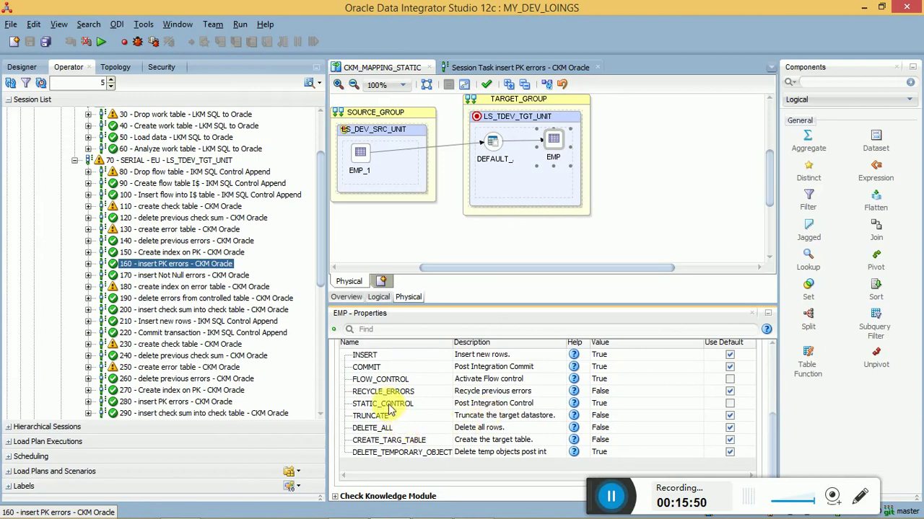
left_click(383, 394)
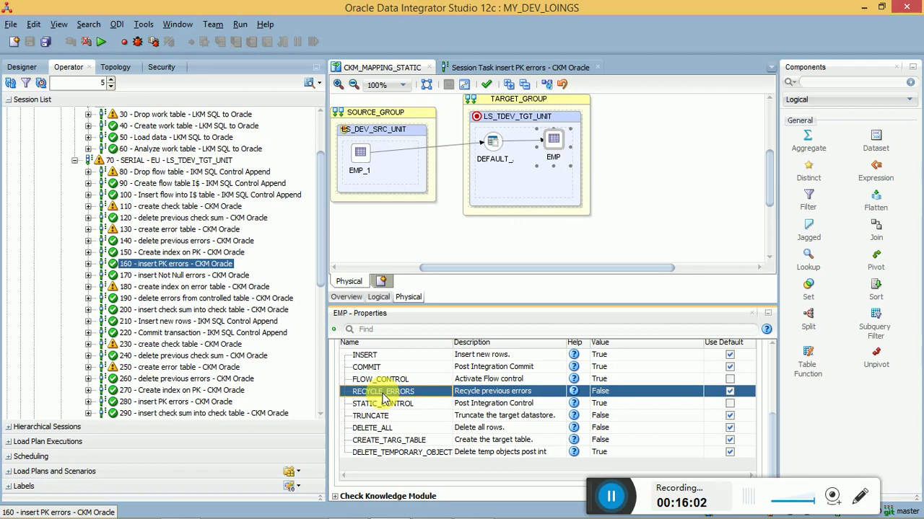
left_click(613, 396)
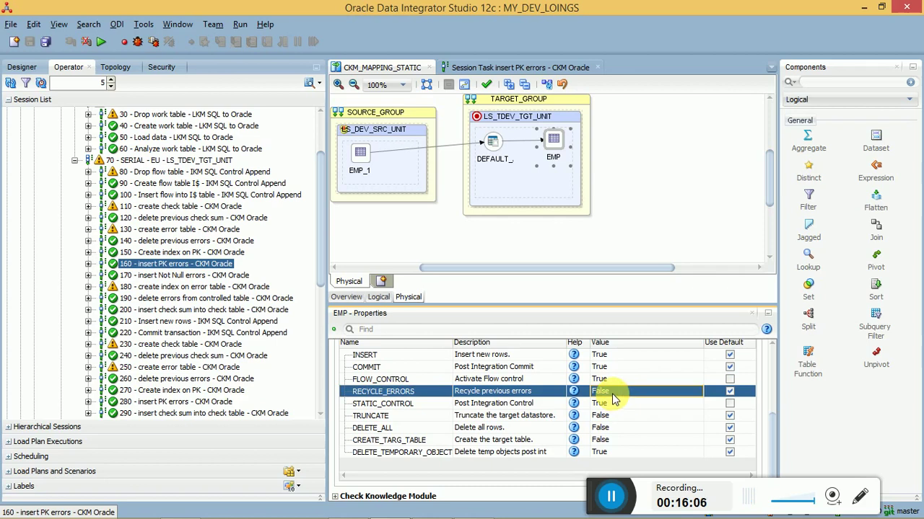
left_click(606, 393)
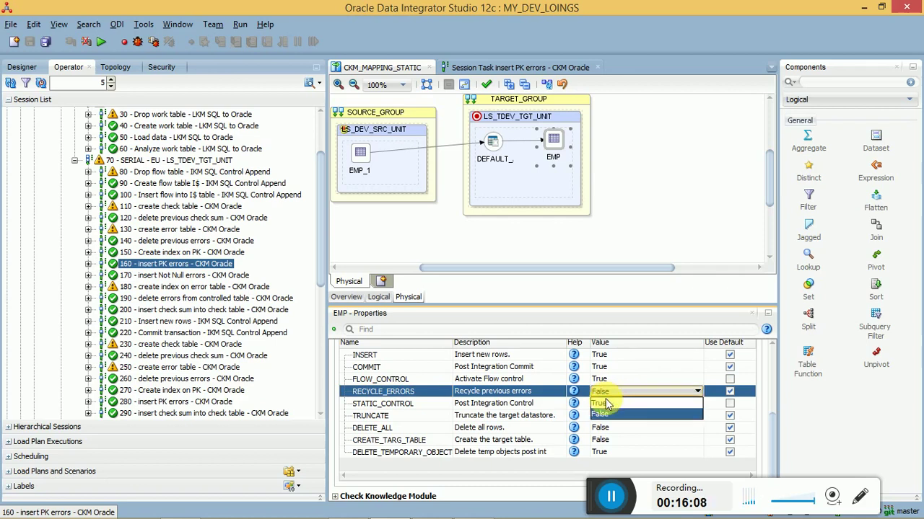
left_click(605, 403)
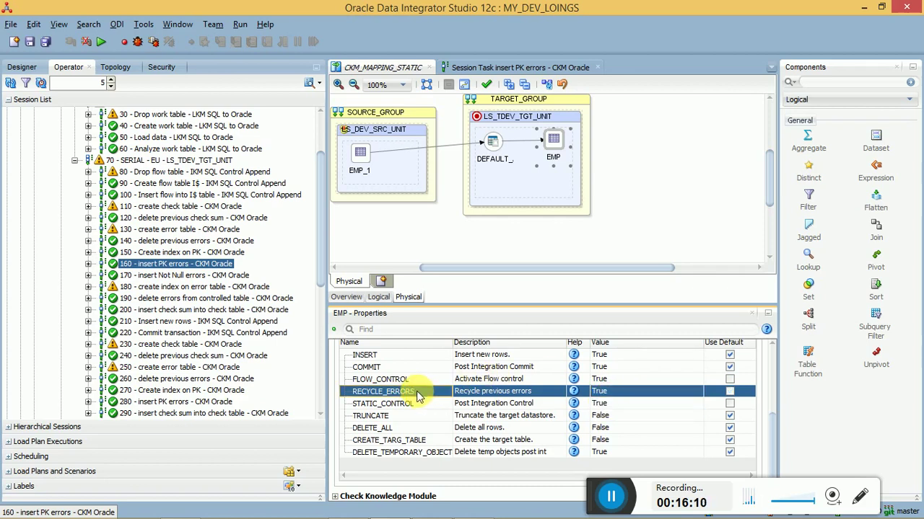
key("ctrl+s")
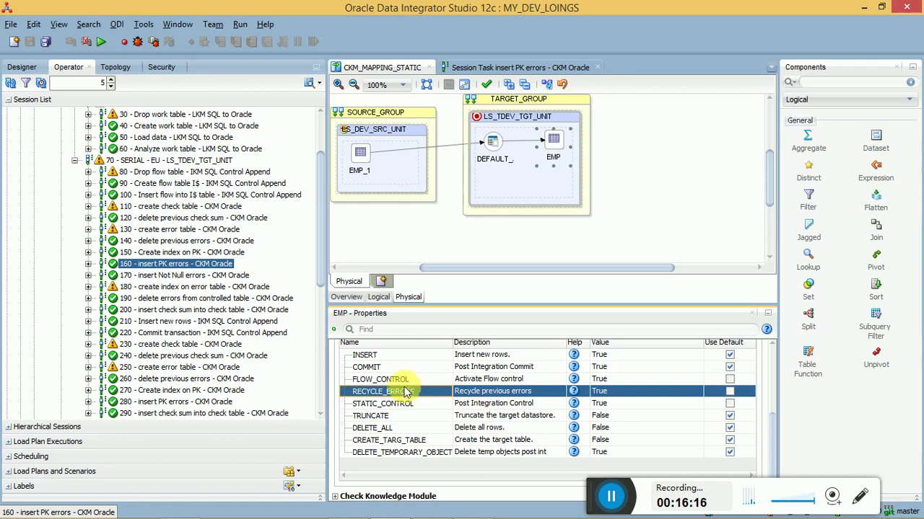
left_click(401, 381)
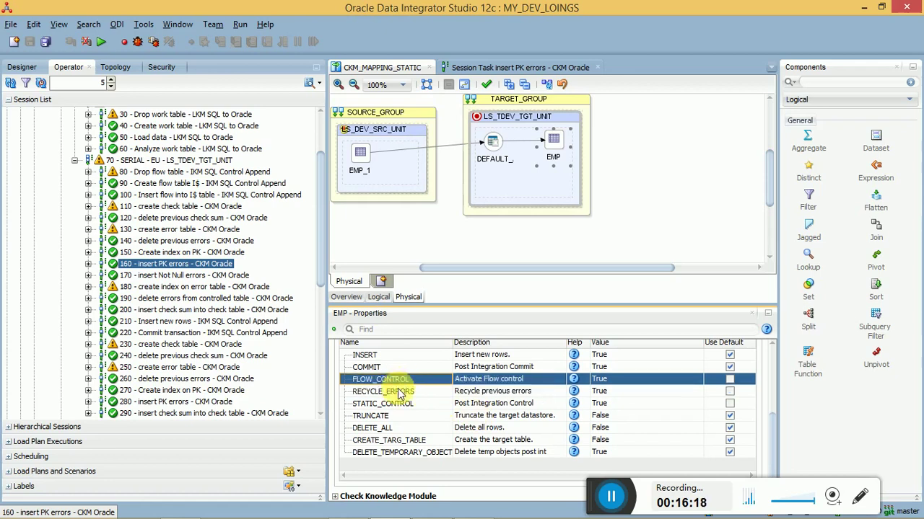
- Review the FLOW_CONTROL, RECYCLE_ERRORS and STATIC_CONTROL options of CKM_MAPPING_STATIC's target EMP
left_click(400, 392)
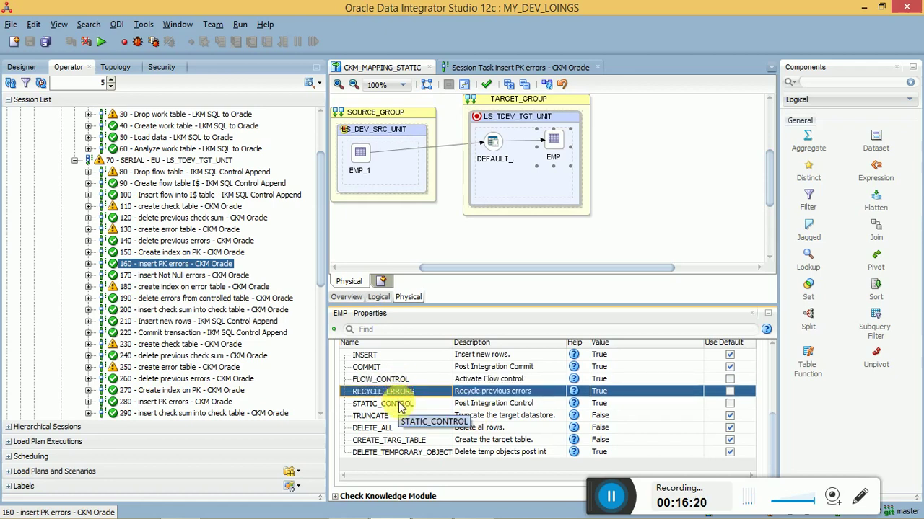
left_click(399, 404)
left_click(396, 393)
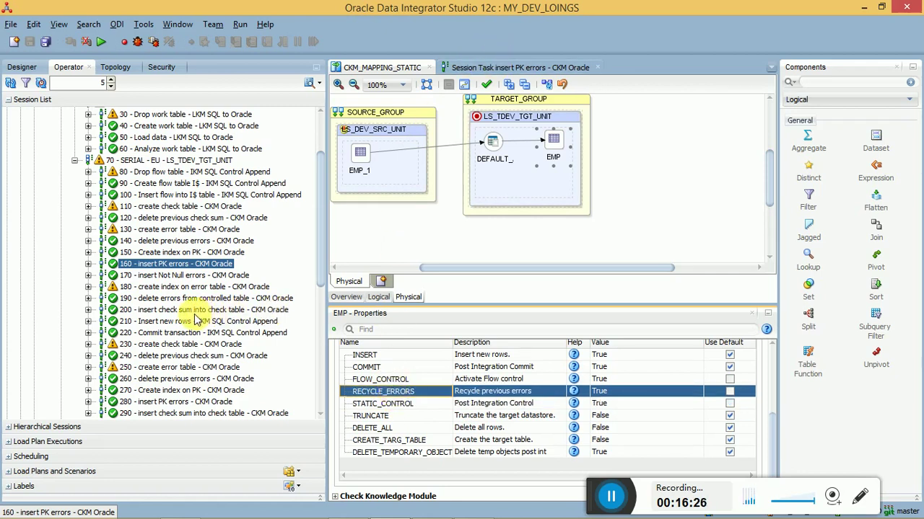
- Open task 210 - Insert new rows, check its record statistics, and close both open session task editors
left_click(189, 323)
double_click(187, 322)
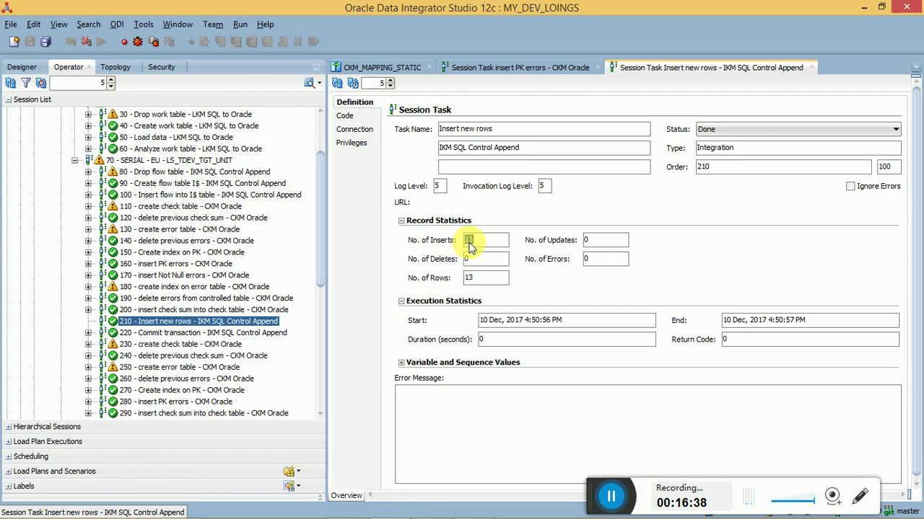
left_click(810, 67)
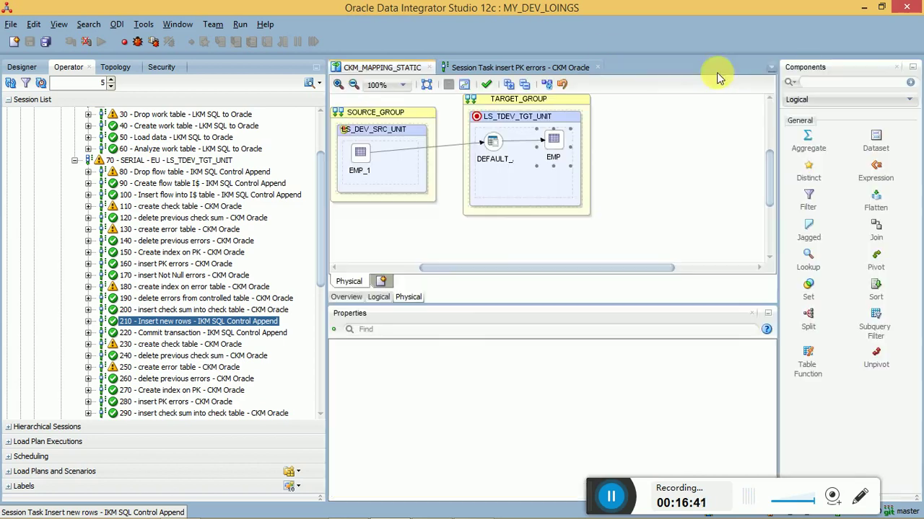
left_click(598, 68)
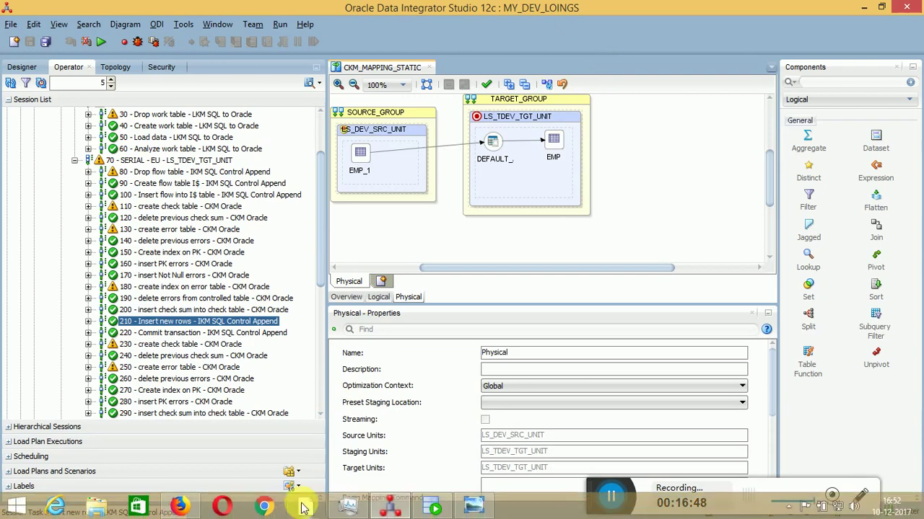
- Switch to Oracle SQL Developer and compare the duplicated EMPNO 7934 and 1234 rows in SDEV EMP with the insert statistics
left_click(391, 508)
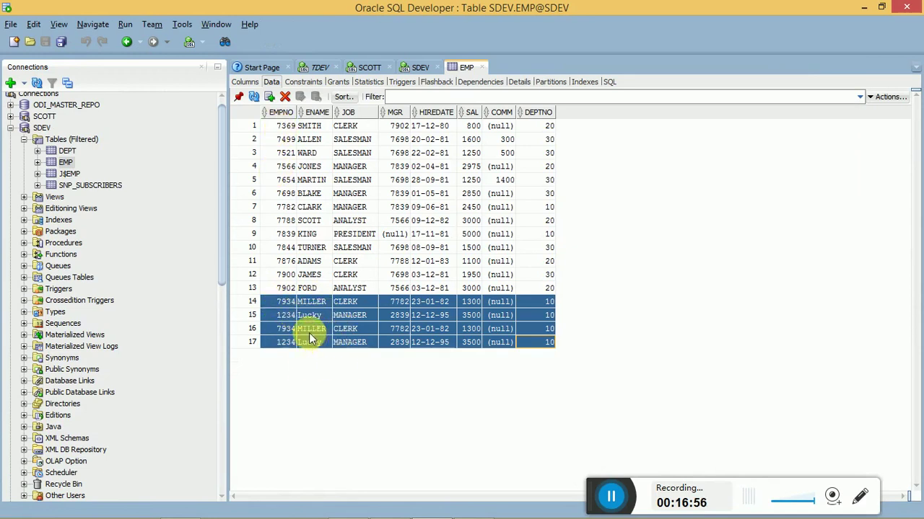
mouse_move(462, 511)
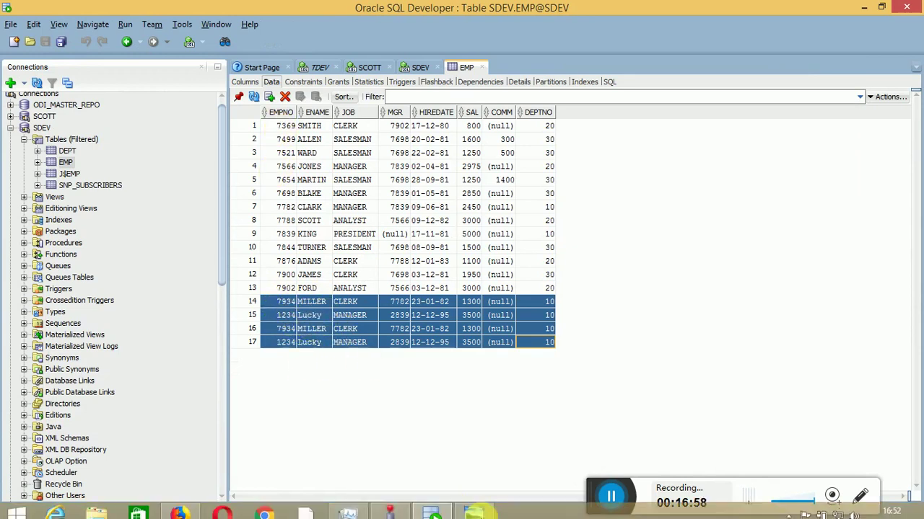
mouse_move(394, 511)
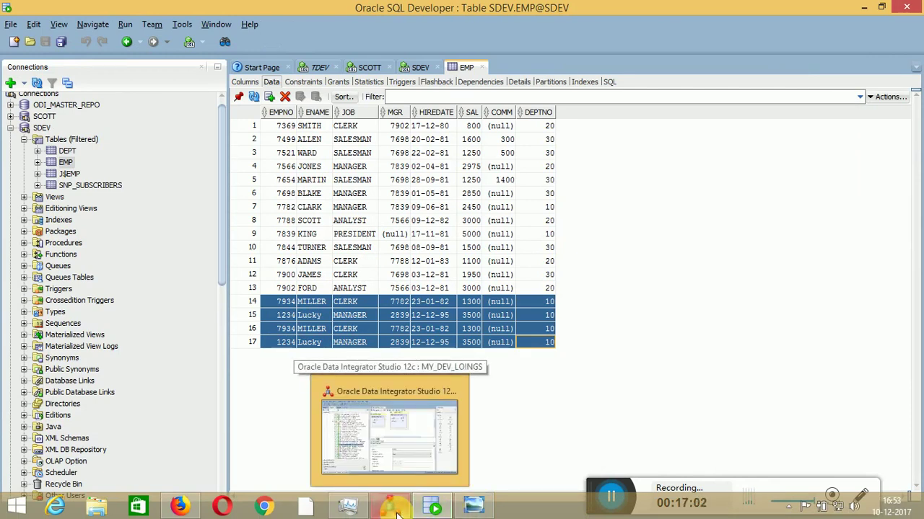
- Switch back to Oracle Data Integrator Studio, check the statistics of task 280 - insert PK errors, and collapse the session's source and target unit tasks
left_click(396, 512)
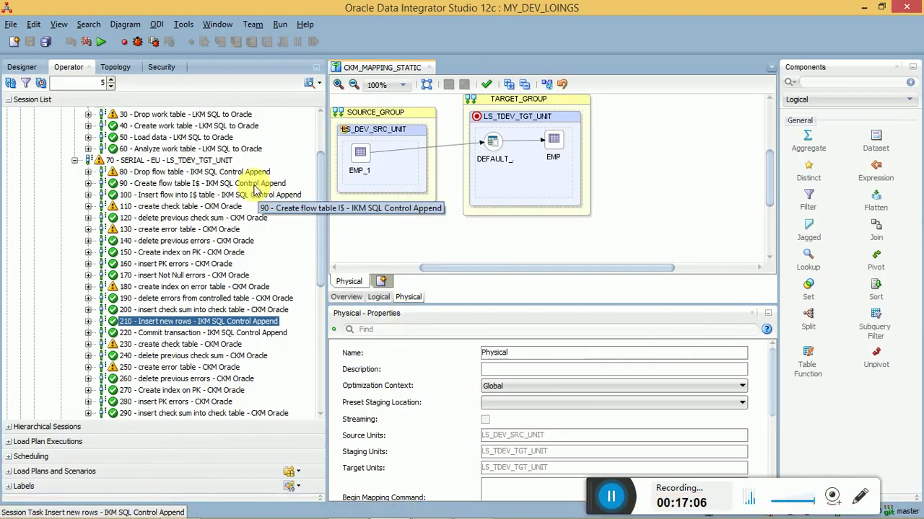
left_click_drag(319, 243, 329, 311)
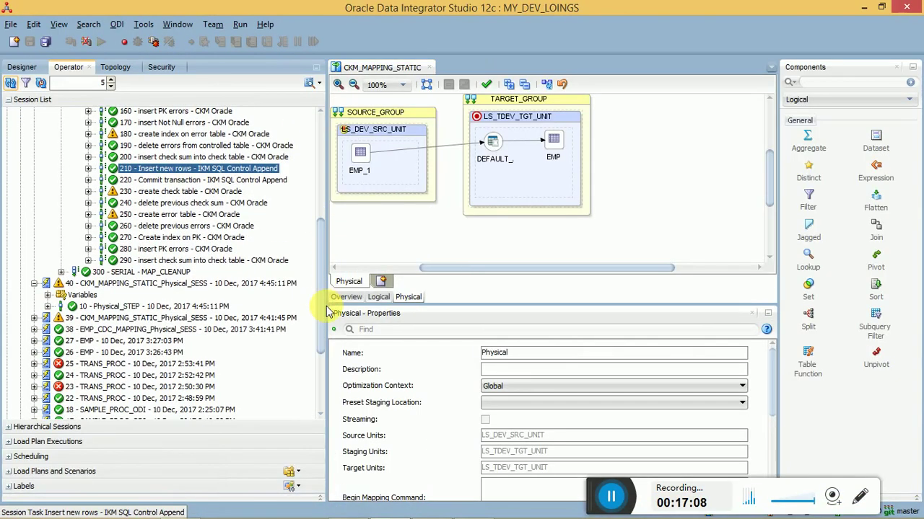
left_click(165, 228)
double_click(170, 249)
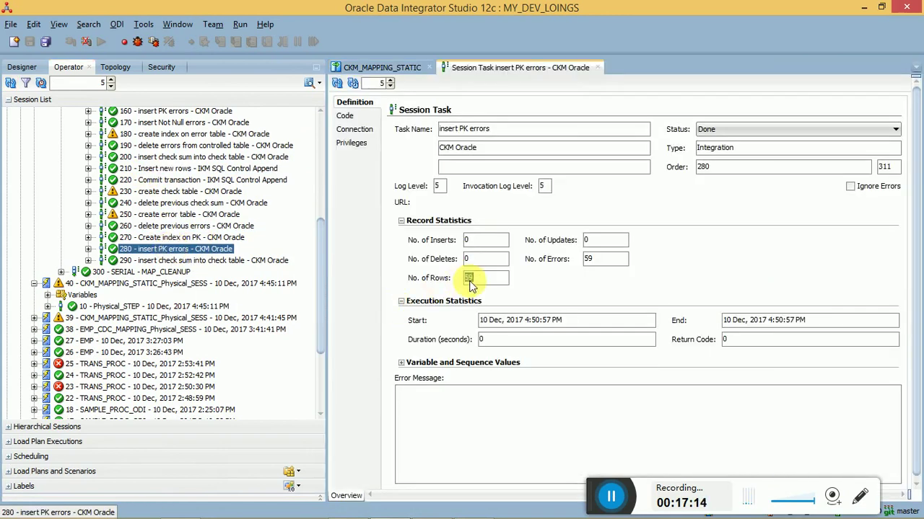
left_click(597, 68)
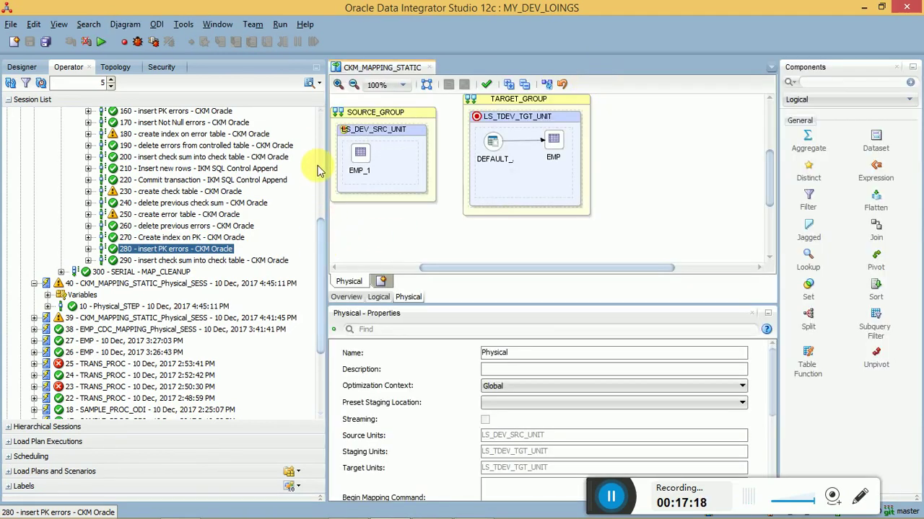
left_click(75, 206)
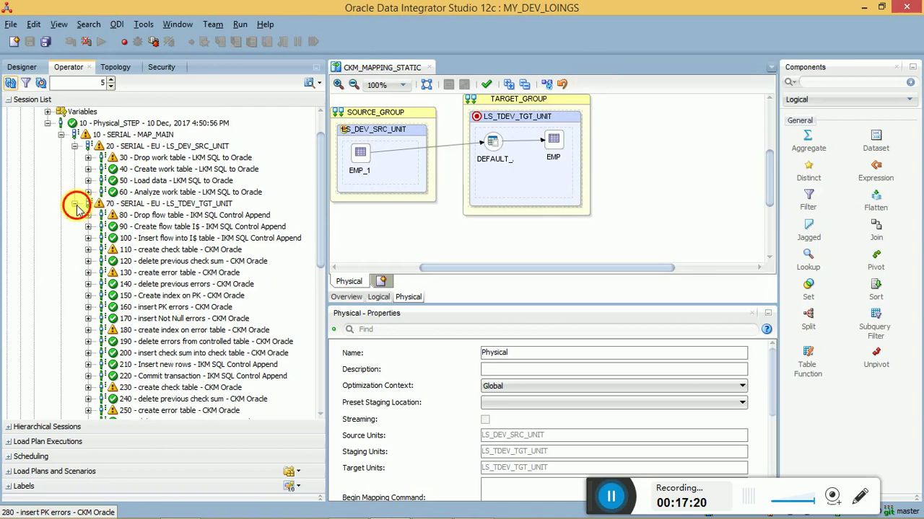
left_click(75, 147)
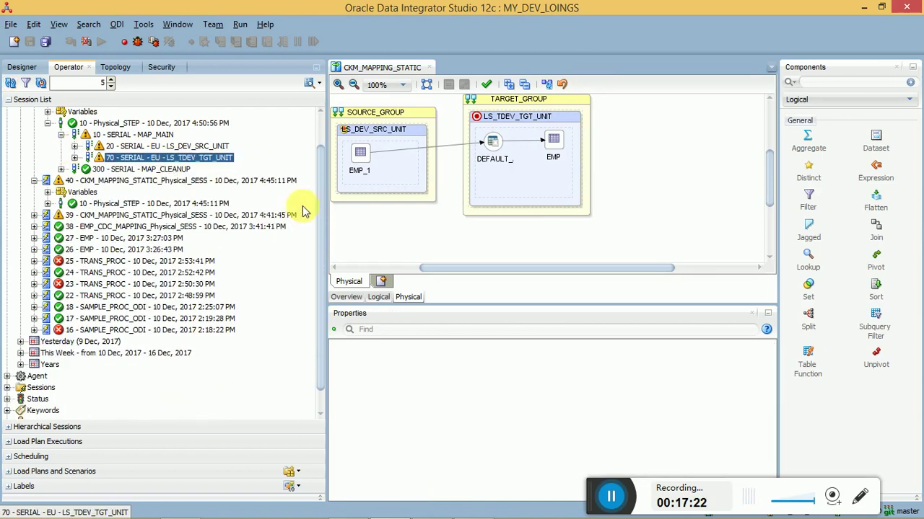
- Select the mapping's target EMP and switch to Oracle SQL Developer to re-examine the duplicate source rows
left_click(553, 142)
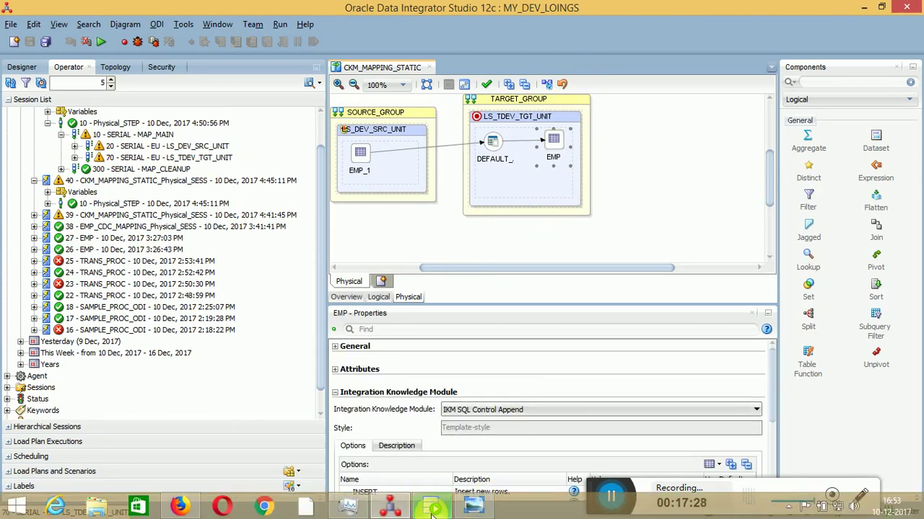
mouse_move(431, 511)
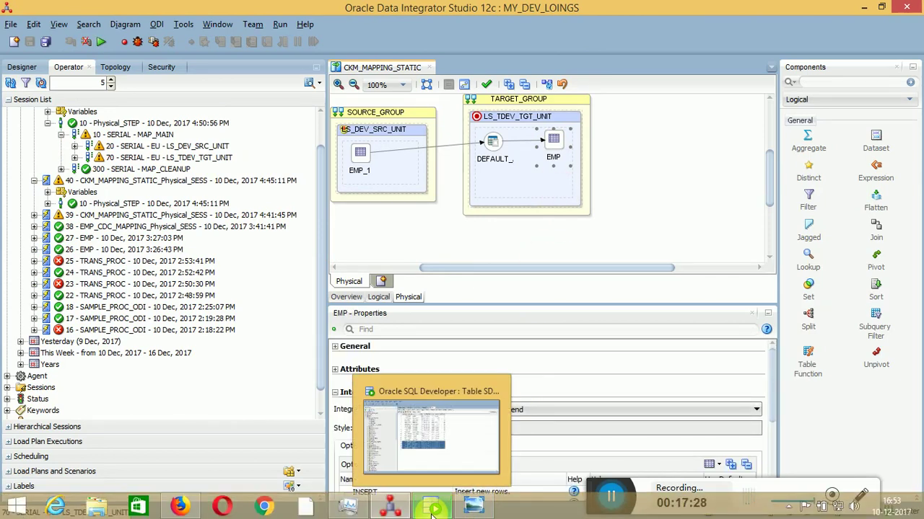
left_click(428, 461)
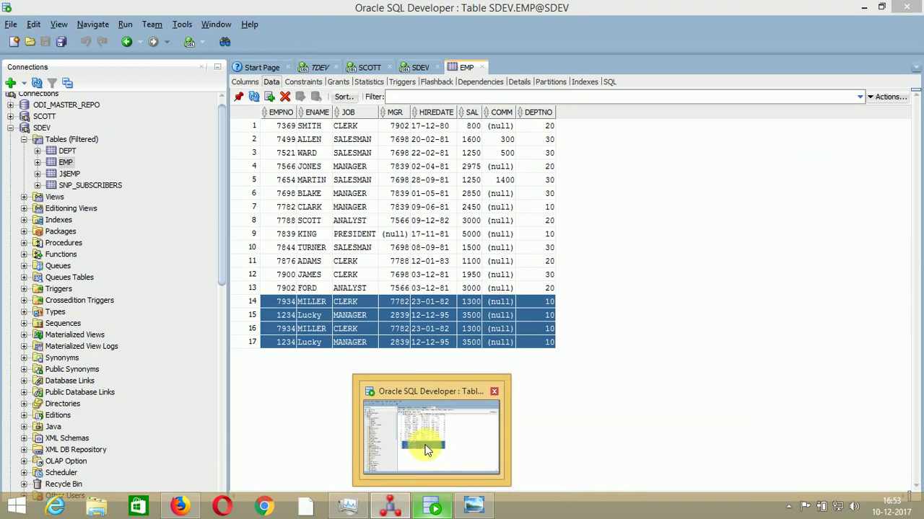
- Switch back to Oracle Data Integrator Studio and run CKM_MAPPING_STATIC with the default run settings
left_click(394, 511)
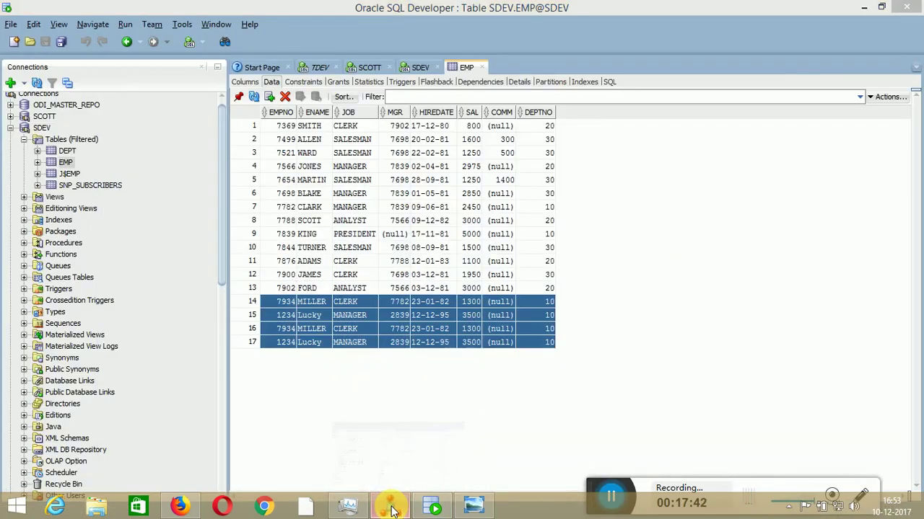
left_click(393, 511)
left_click(101, 42)
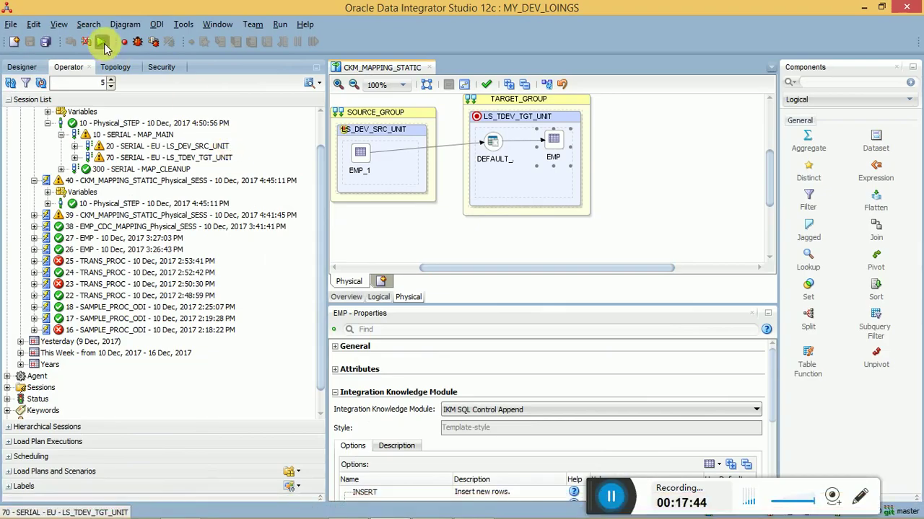
left_click(469, 321)
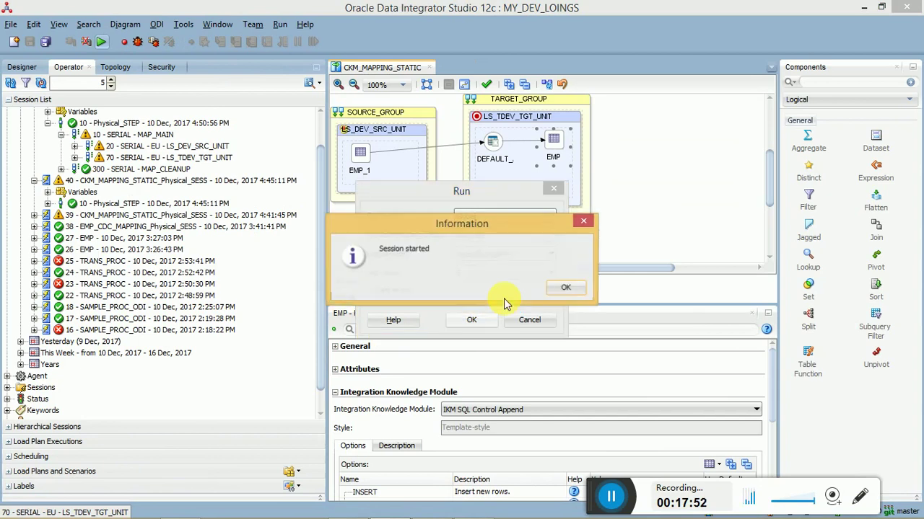
left_click(558, 287)
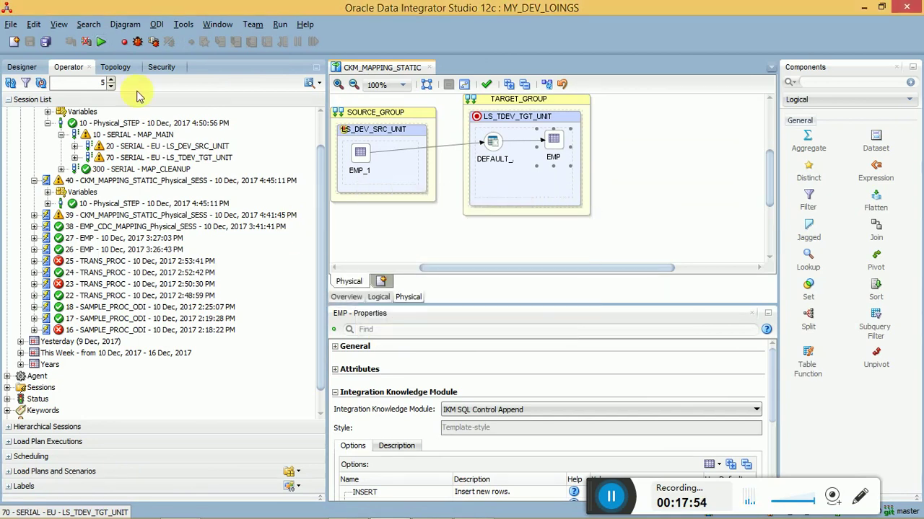
- Refresh the session list and expand the newest CKM_MAPPING_STATIC session down to its LS_TDEV_TGT_UNIT tasks
left_click(12, 83)
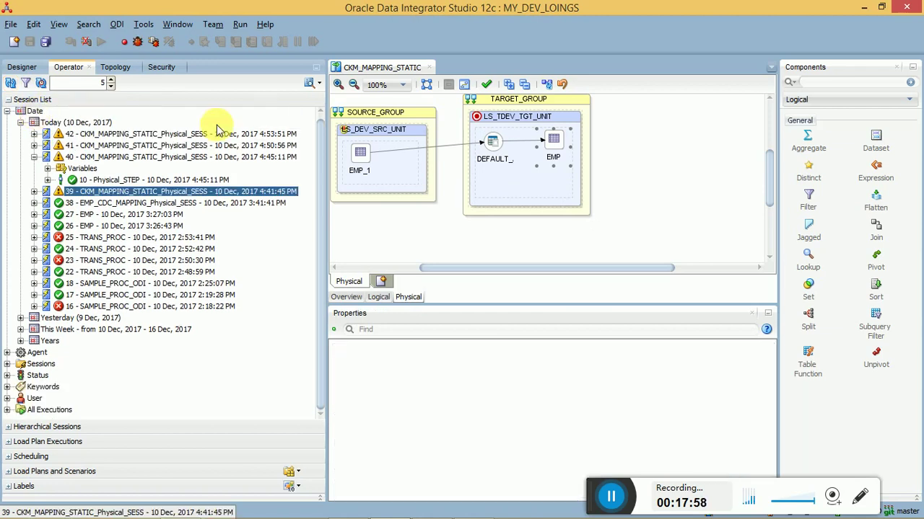
left_click(33, 135)
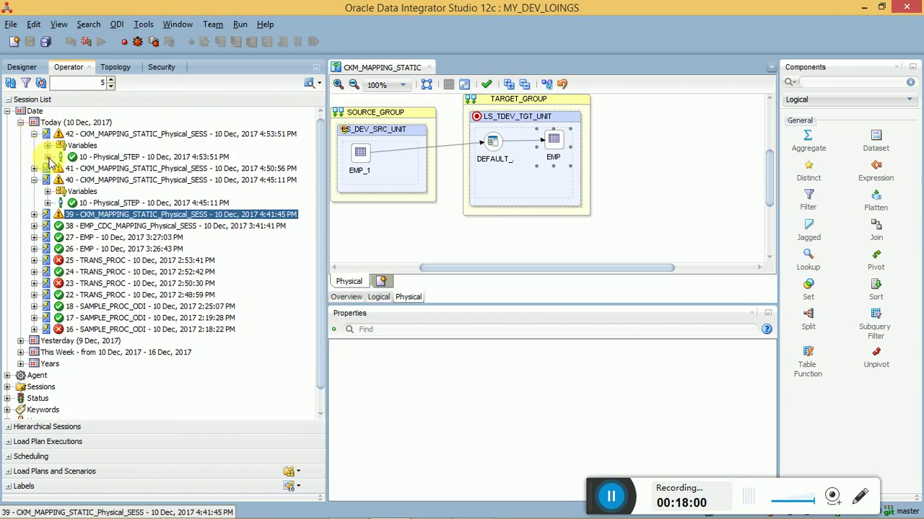
left_click(47, 156)
left_click(62, 181)
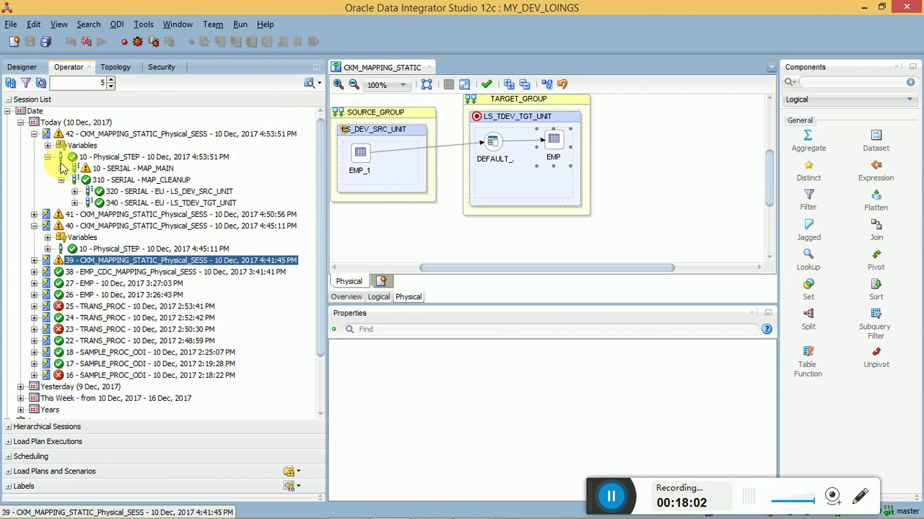
left_click(63, 157)
left_click(62, 168)
left_click(74, 192)
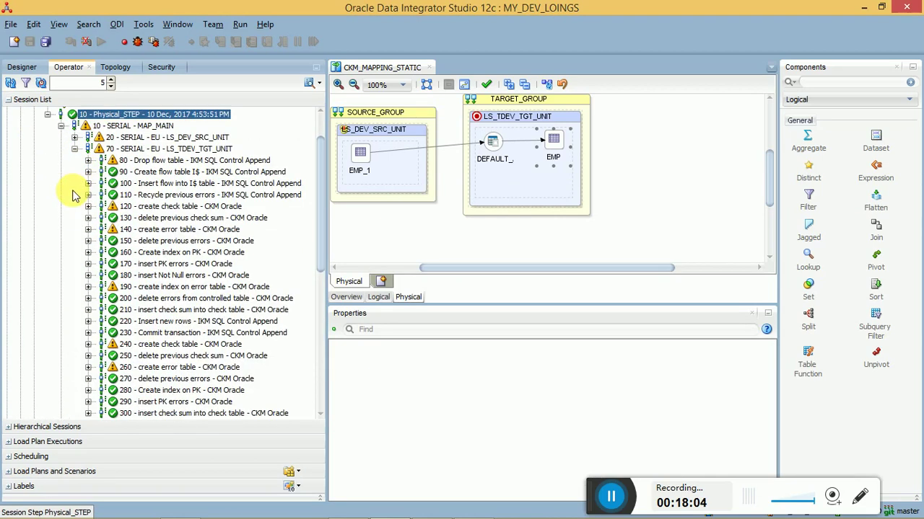
- Open the executed code of task 110 - Recycle previous errors and examine its insert into TDEV.I$_EMP and the ODI_ERR_TYPE = 'F' condition
left_click(179, 196)
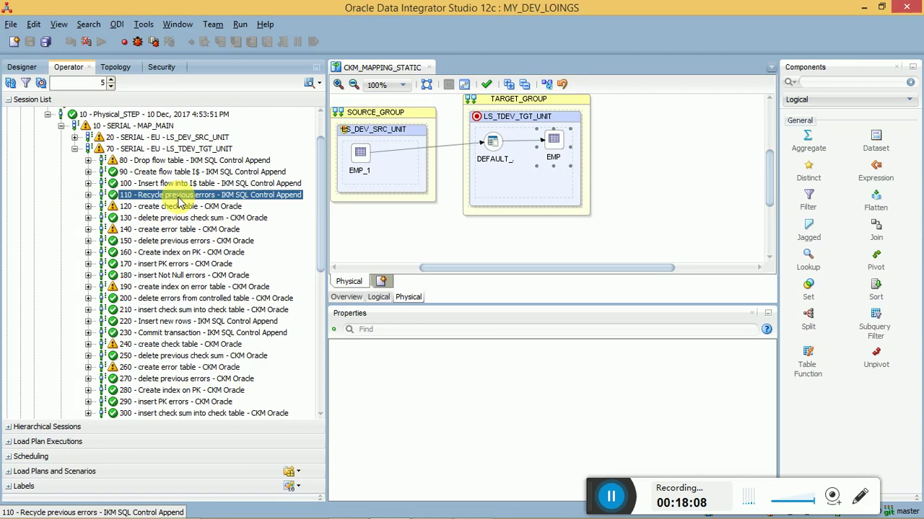
double_click(179, 199)
left_click(352, 118)
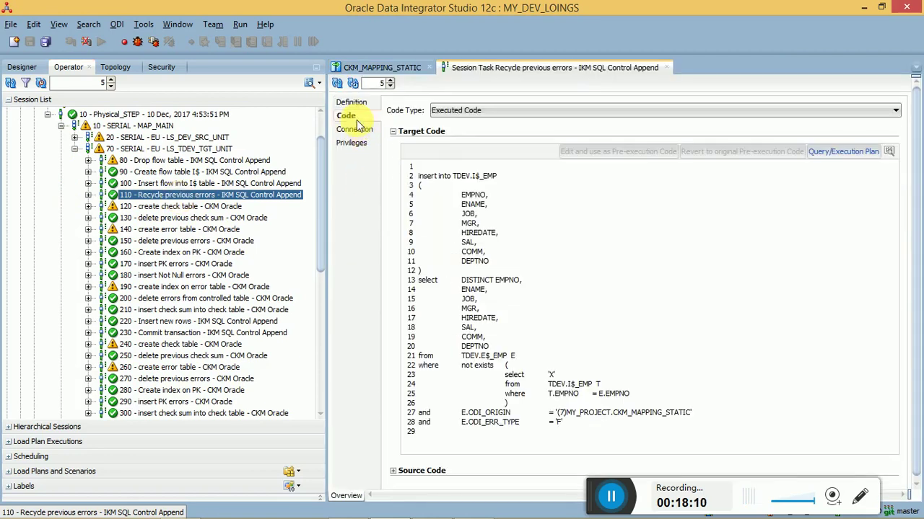
left_click_drag(497, 176, 419, 177)
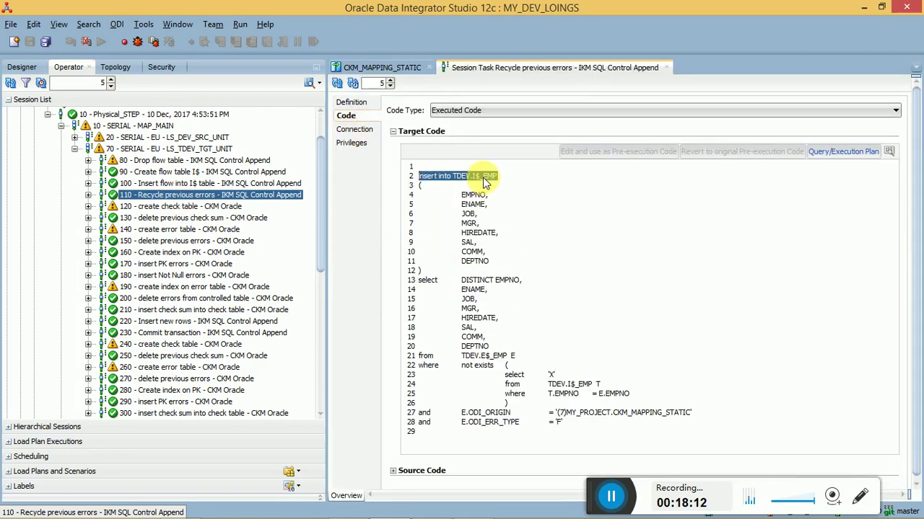
triple_click(507, 425)
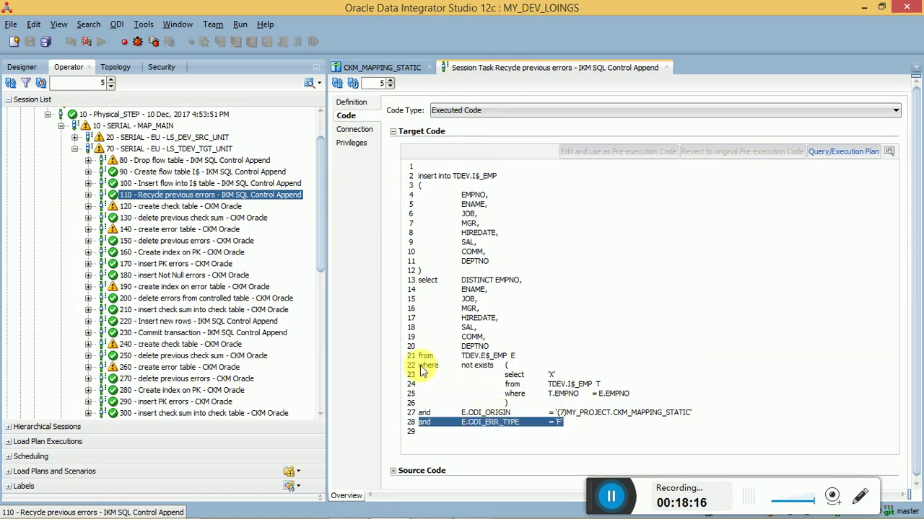
left_click_drag(419, 366, 581, 438)
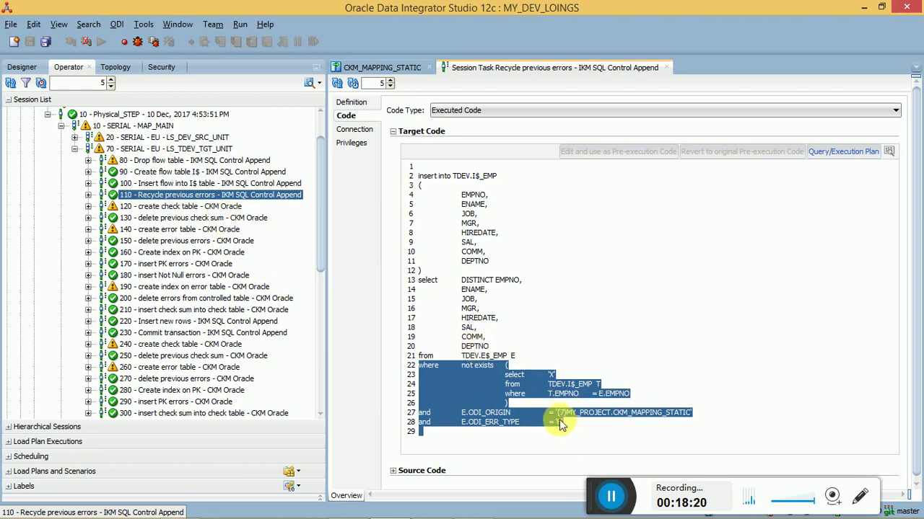
left_click_drag(563, 423, 420, 423)
- Switch to Oracle SQL Developer, open the data of TDEV's E$_EMP table and examine the ODI_ERR_TYPE values of the EMPNO 1234 rows
mouse_move(390, 514)
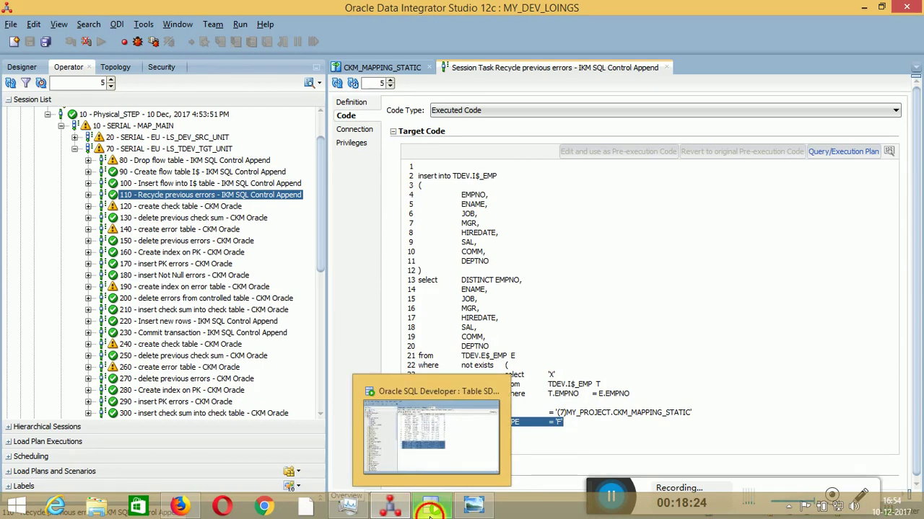
left_click(430, 509)
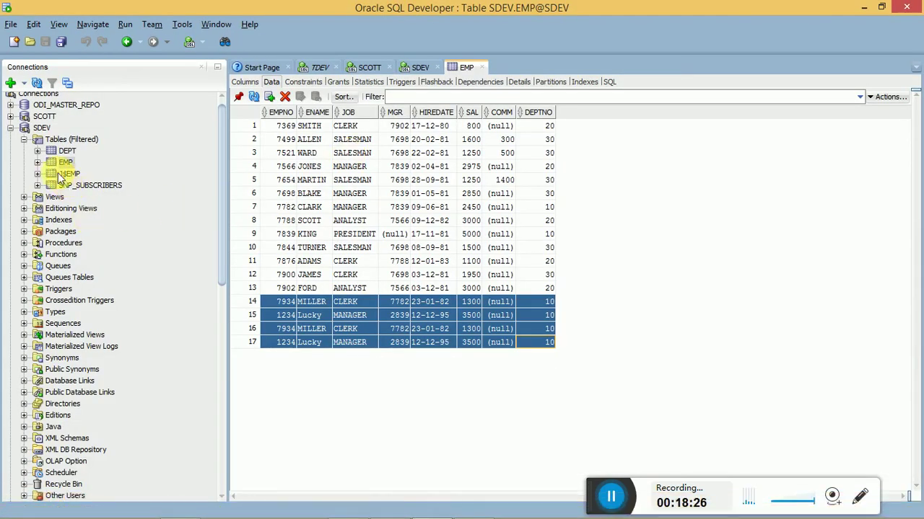
left_click(11, 129)
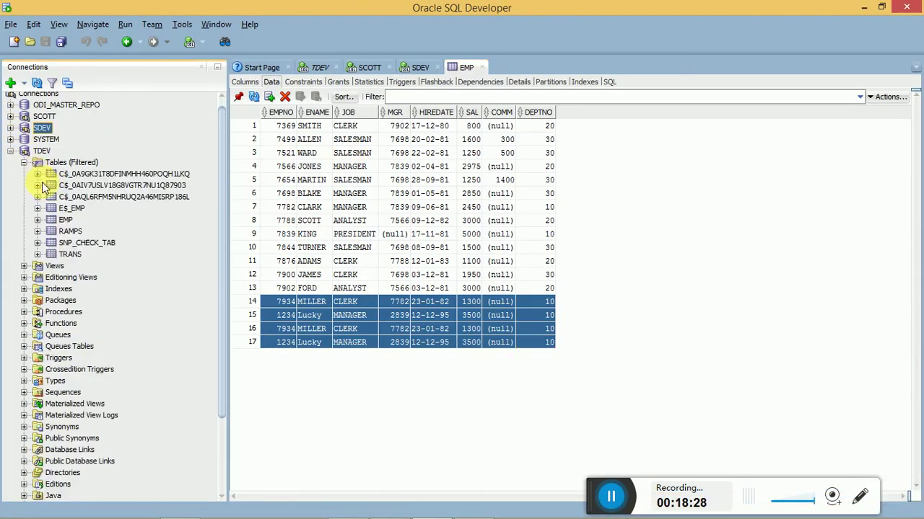
left_click(68, 209)
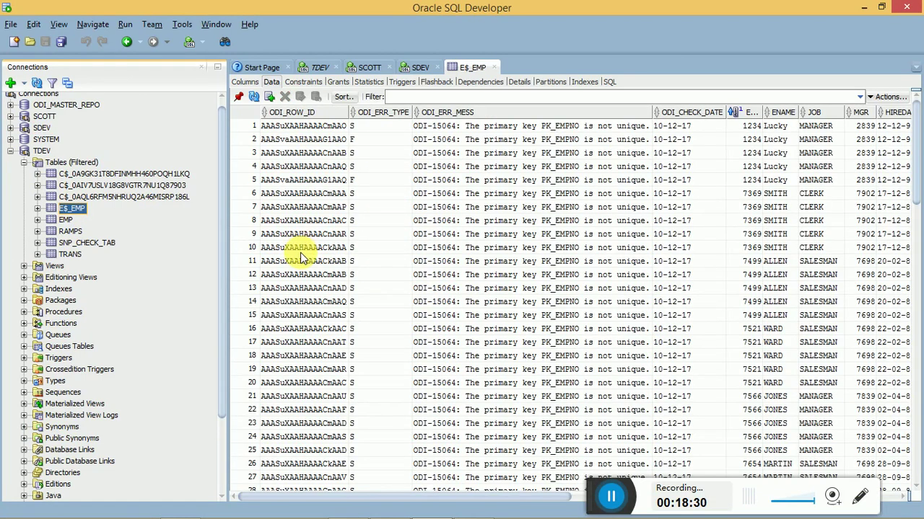
left_click(368, 131)
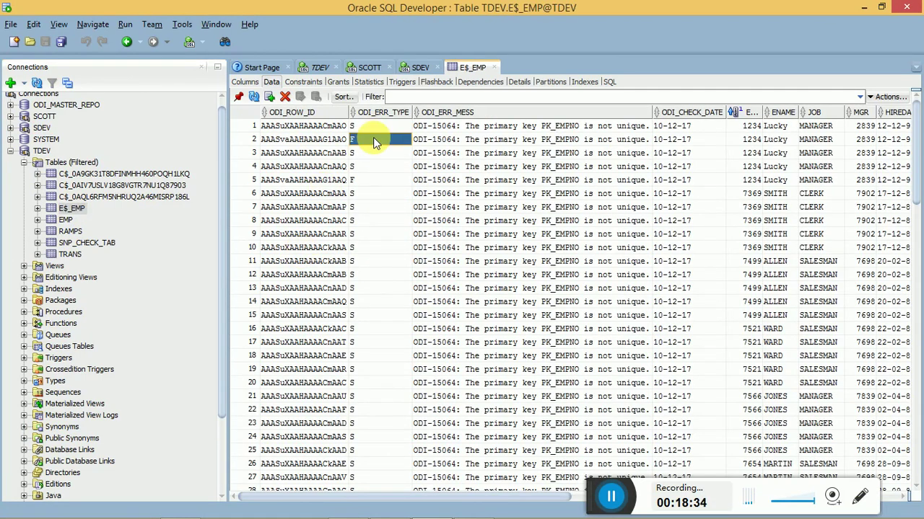
- Compare the ODI_ERR_TYPE values of the first, second and fifth rows in the E$_EMP data
left_click(368, 130)
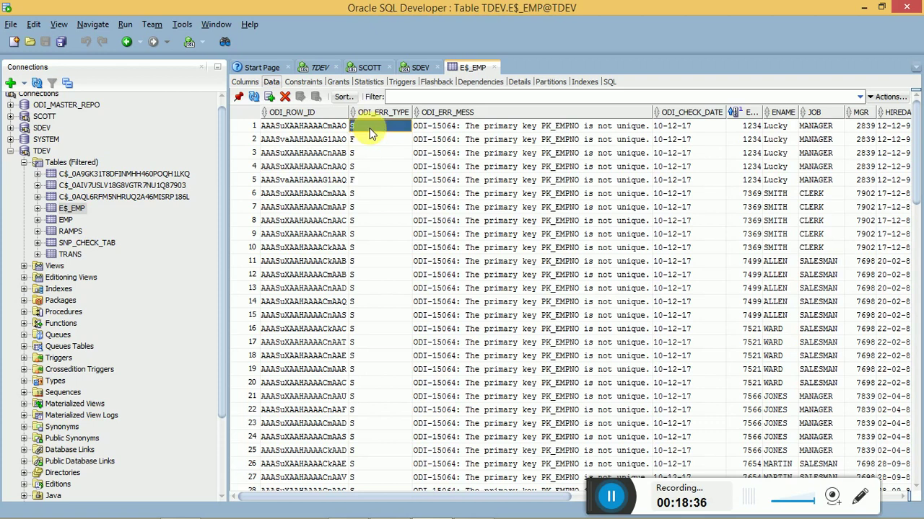
left_click(372, 141)
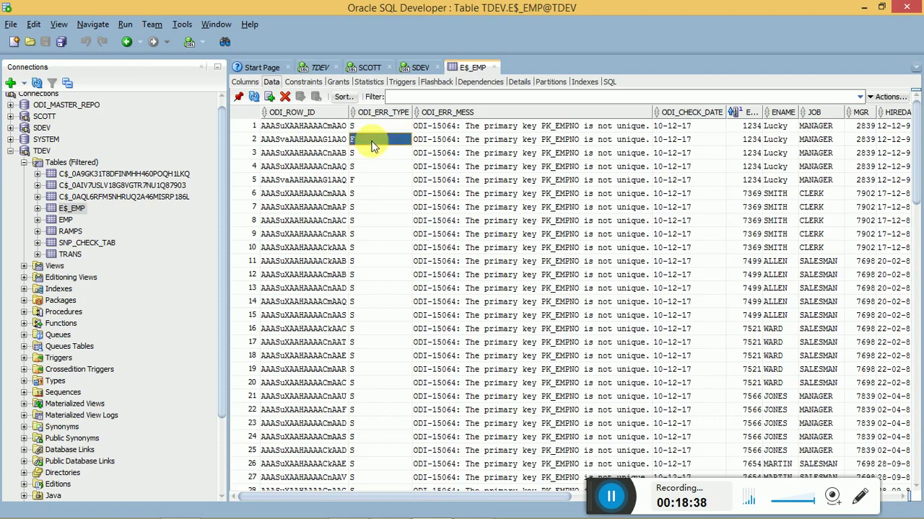
left_click(383, 181)
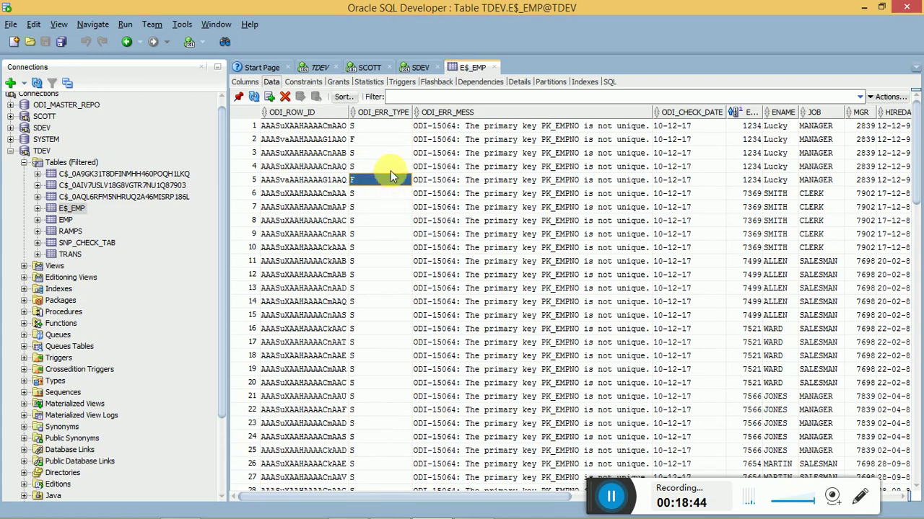
- Switch back to Oracle Data Integrator Studio and examine the where clause and TDEV.I$_EMP insert target in the Recycle previous errors code
left_click(863, 6)
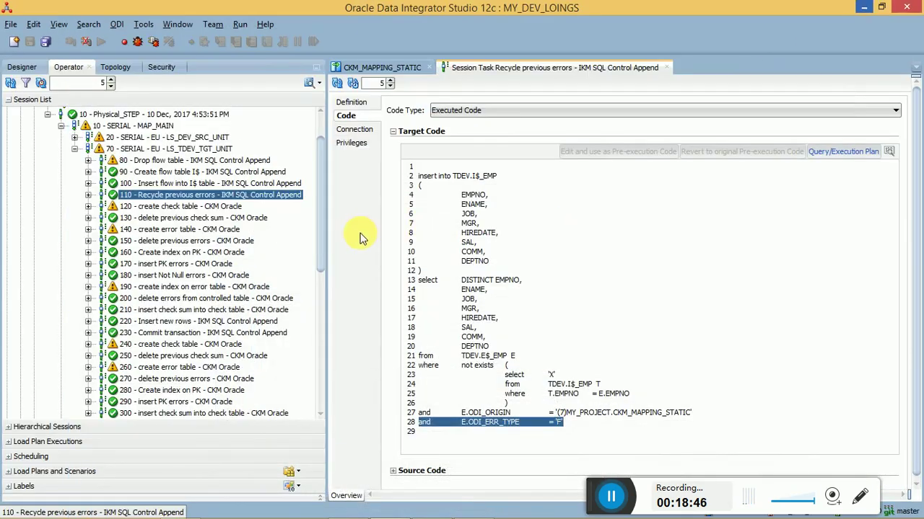
left_click(512, 430)
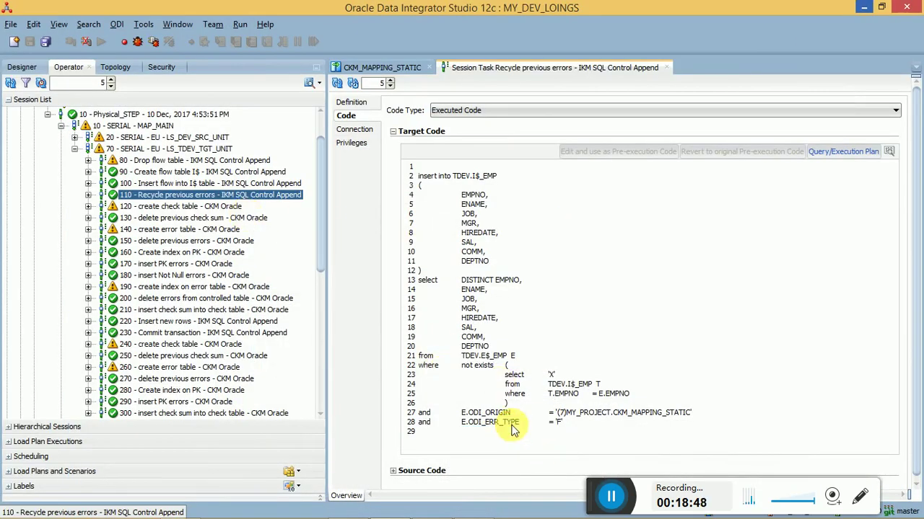
triple_click(512, 428)
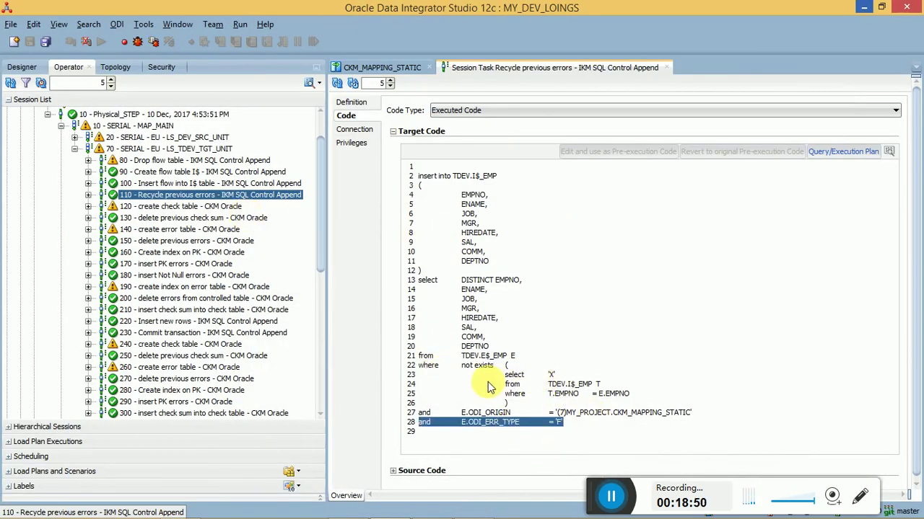
left_click(468, 372)
left_click_drag(467, 371, 581, 429)
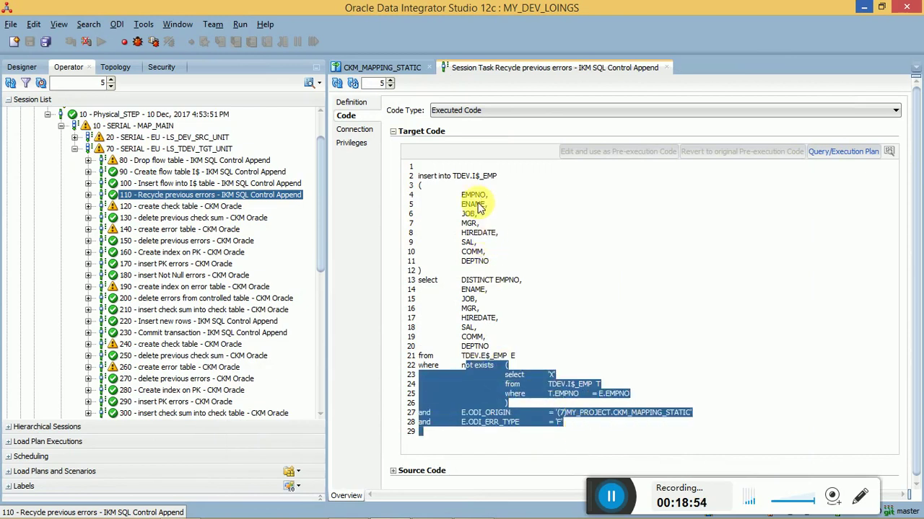
triple_click(481, 178)
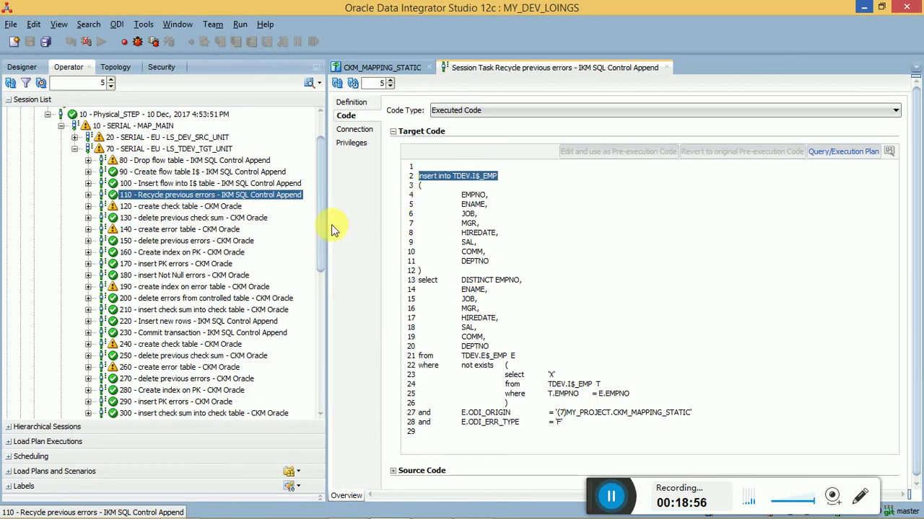
- Open the executed code of task 170 - insert PK errors and examine its insert into TDEV.E$_EMP
double_click(211, 266)
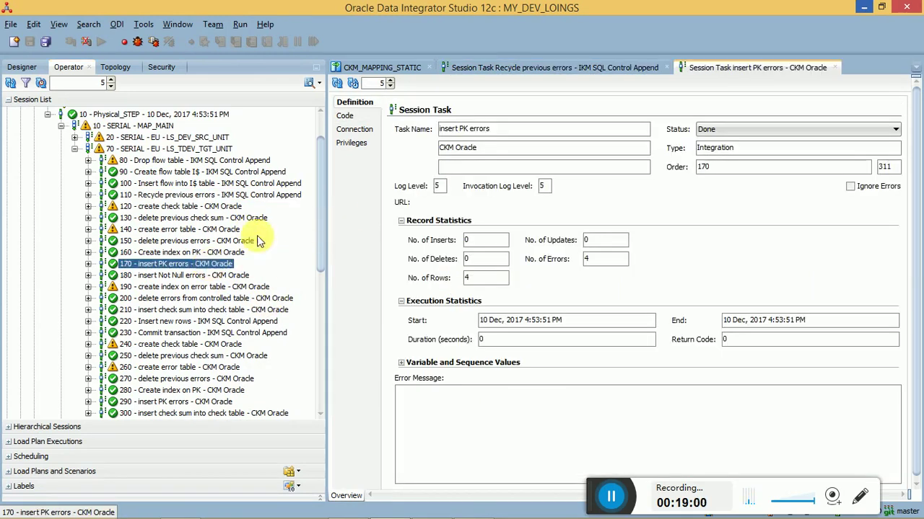
left_click(350, 117)
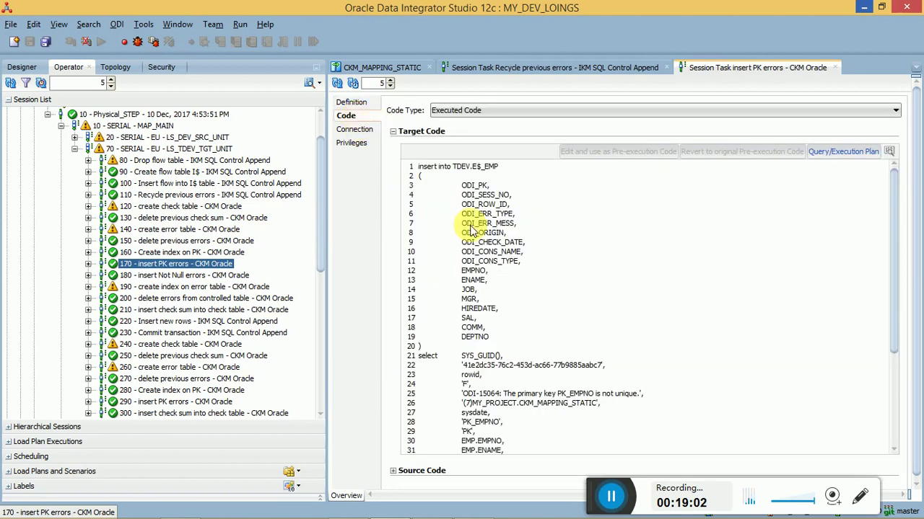
triple_click(478, 169)
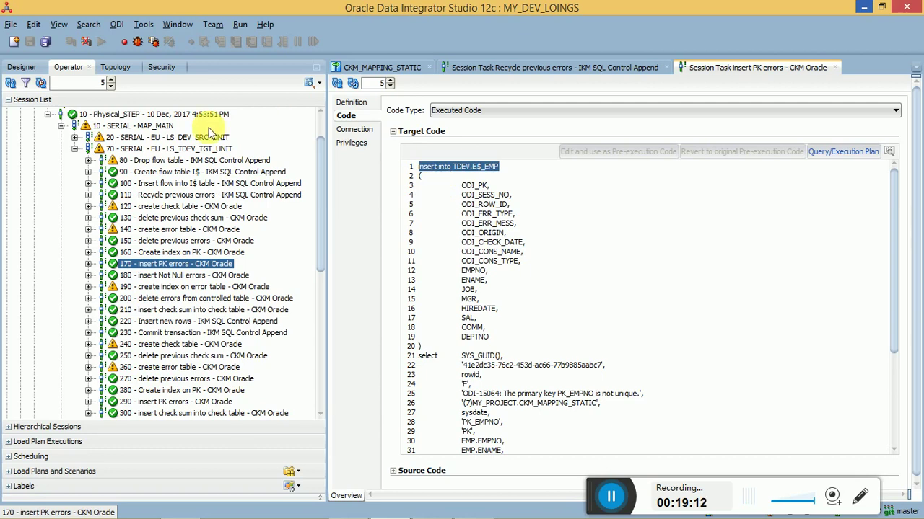
- Revisit the code of task 110 - Recycle previous errors and close both session task editors
left_click(201, 196)
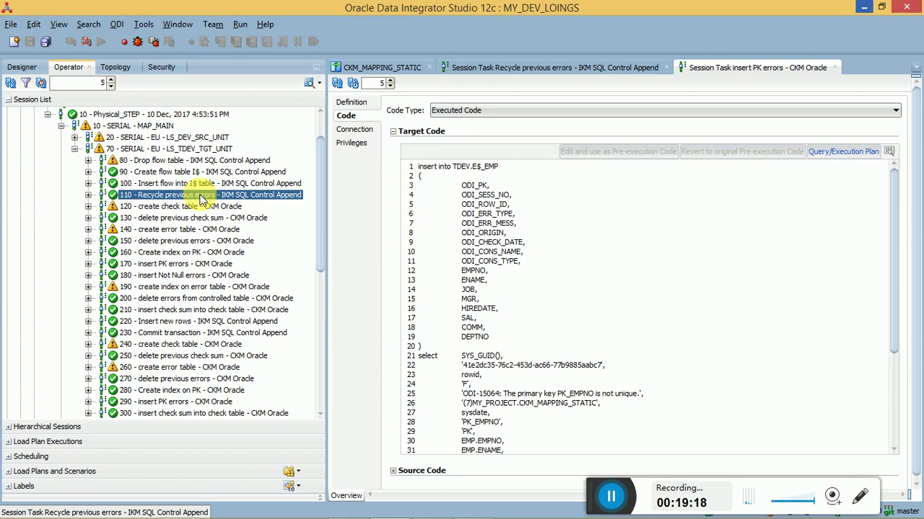
double_click(201, 196)
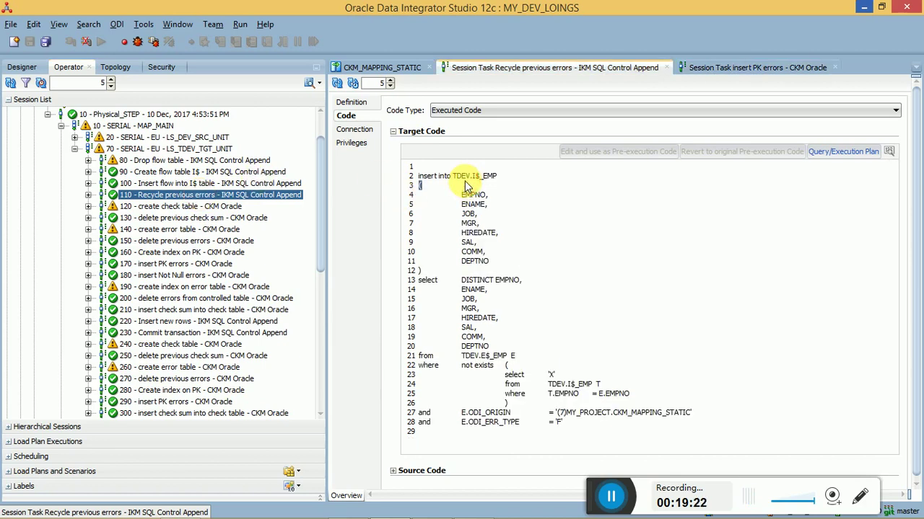
left_click(666, 67)
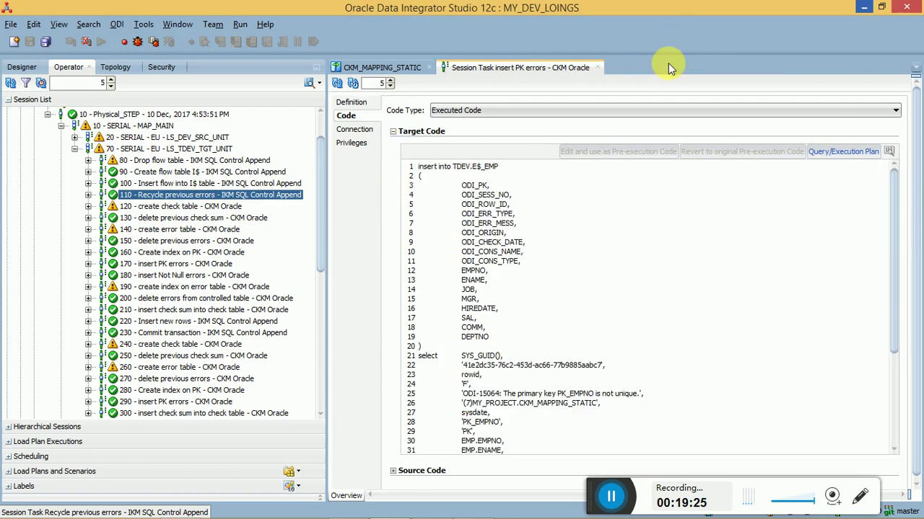
left_click(596, 67)
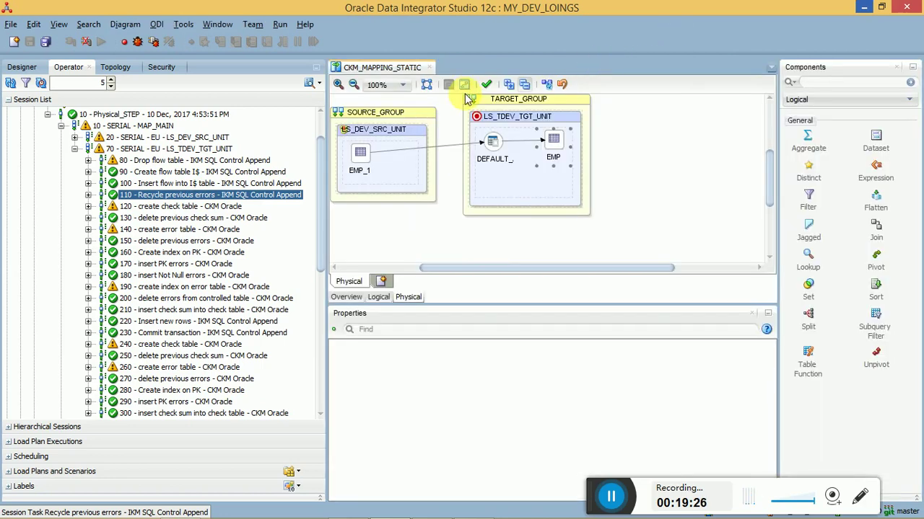
- Select the target EMP table in the physical diagram and review its FLOW_CONTROL, RECYCLE_ERRORS and STATIC_CONTROL integration options
left_click(551, 154)
left_click(551, 150)
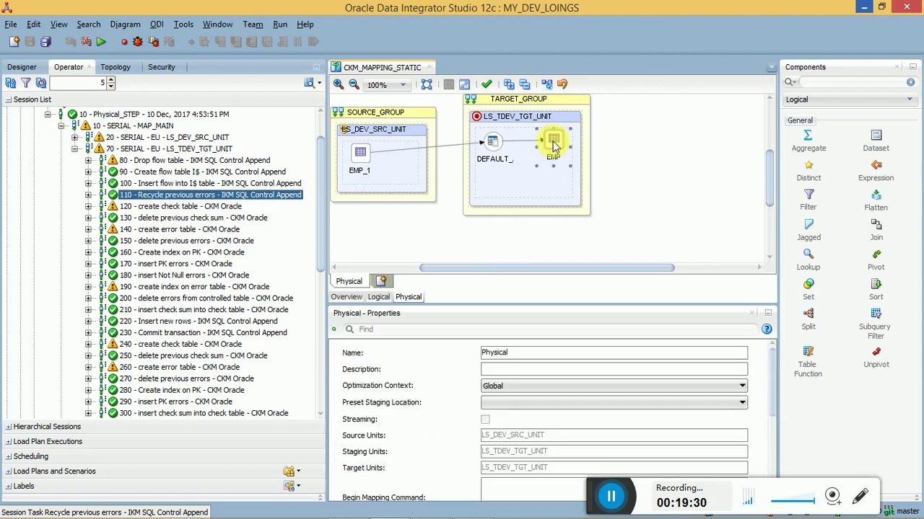
left_click(554, 159)
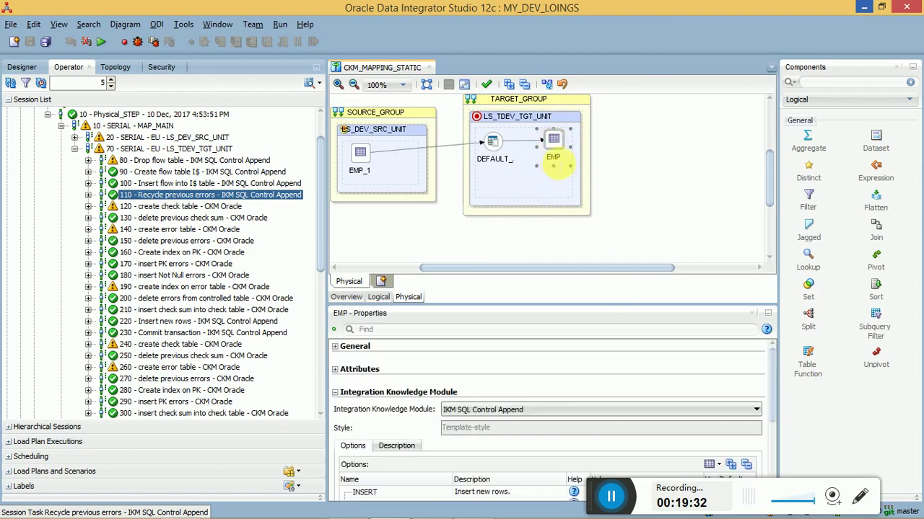
left_click_drag(773, 366, 779, 413)
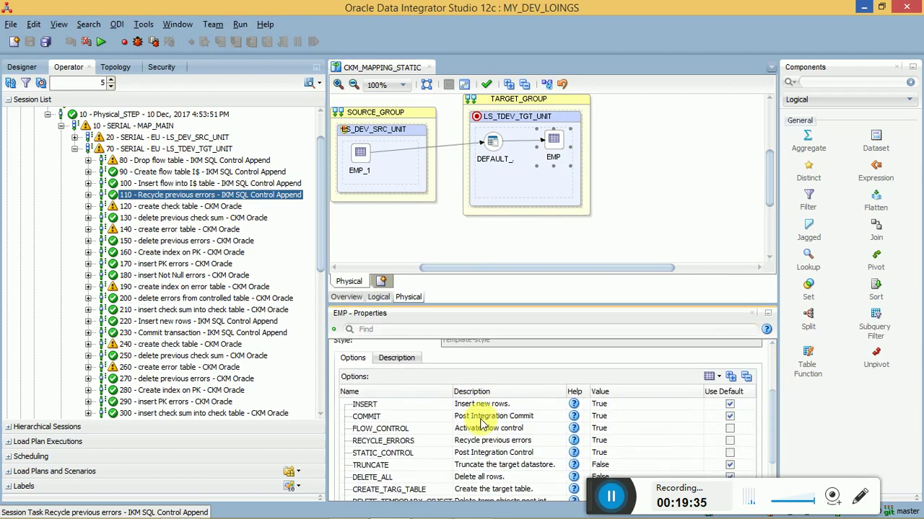
left_click(397, 428)
left_click(402, 443)
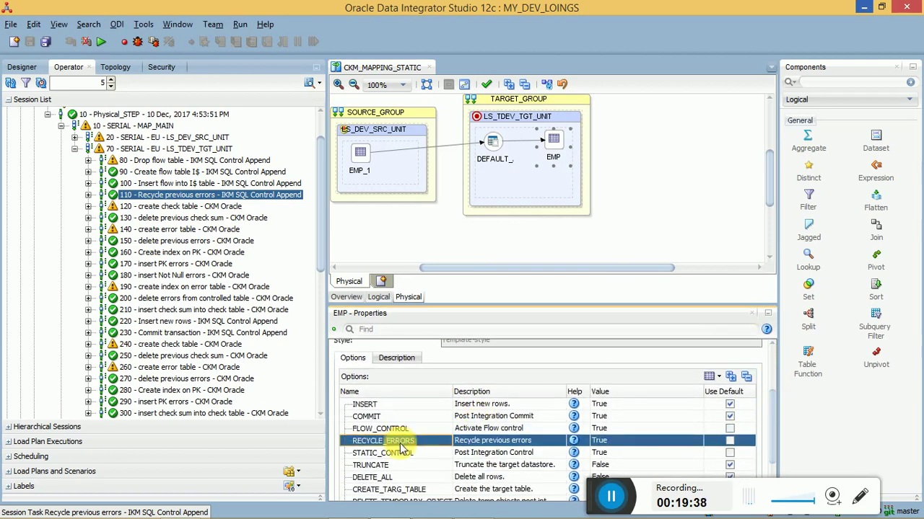
left_click(402, 451)
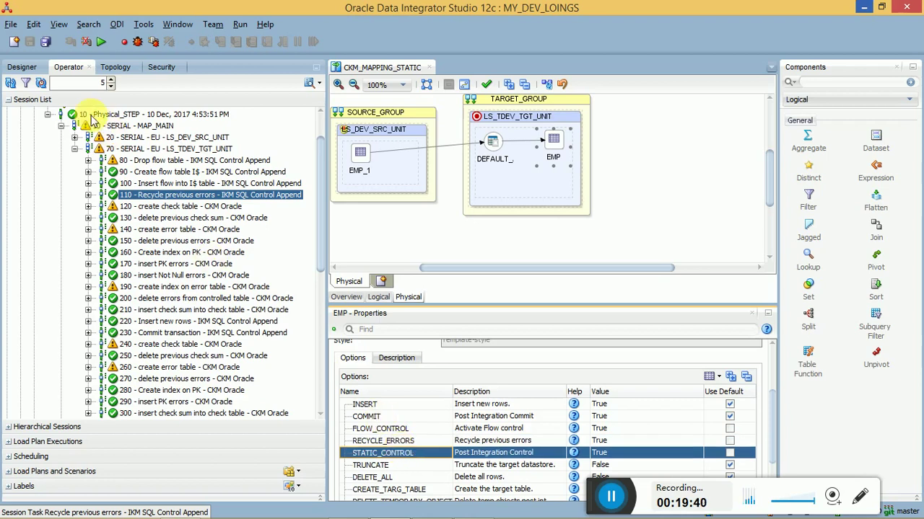
left_click(382, 441)
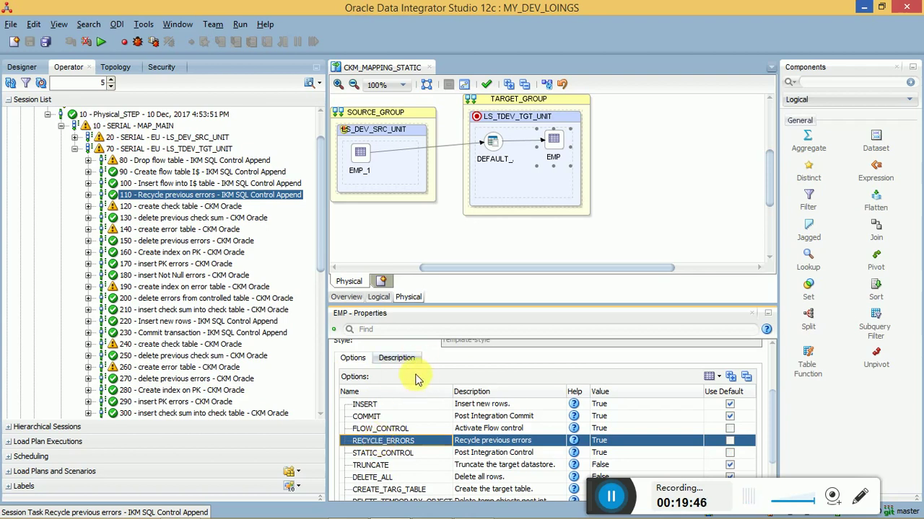
- Collapse EMP's integration module settings and review the CKM Oracle options for dropping the error and check tables and creating the error and flow indexes
scroll(772, 361, "up", 3)
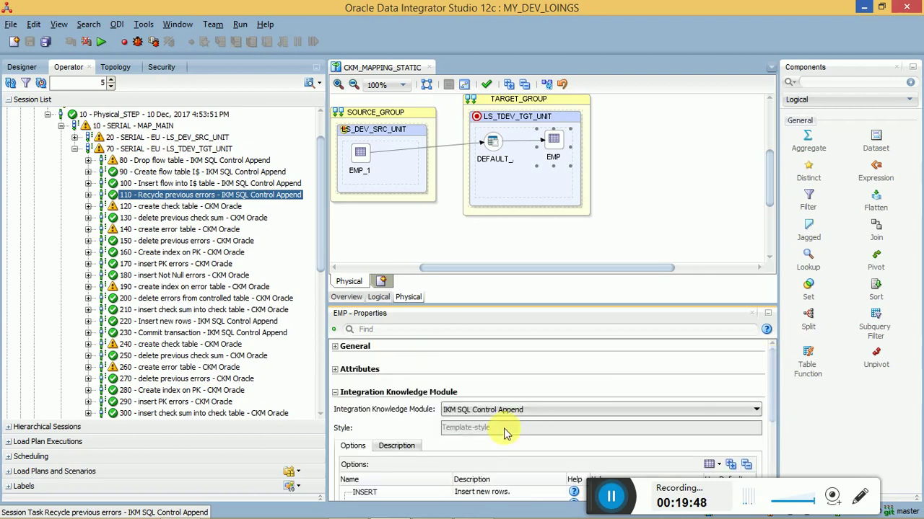
left_click(335, 393)
left_click(337, 416)
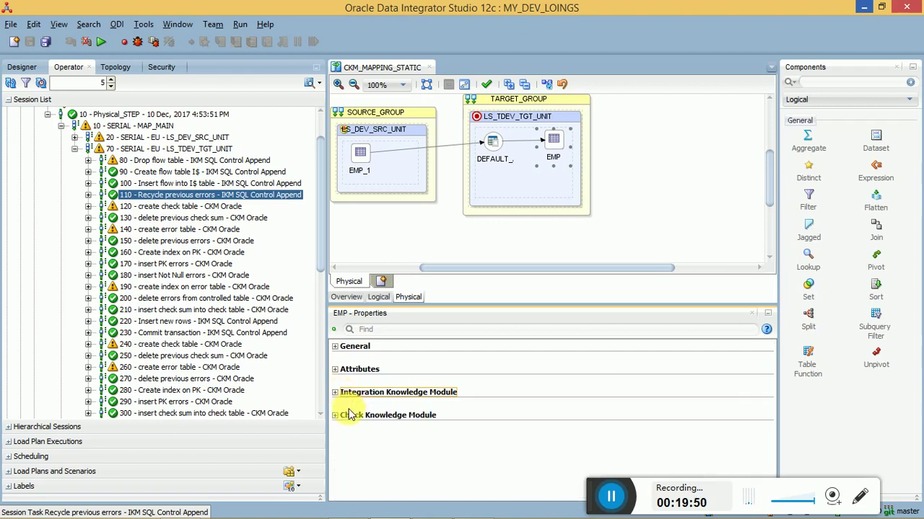
left_click(337, 416)
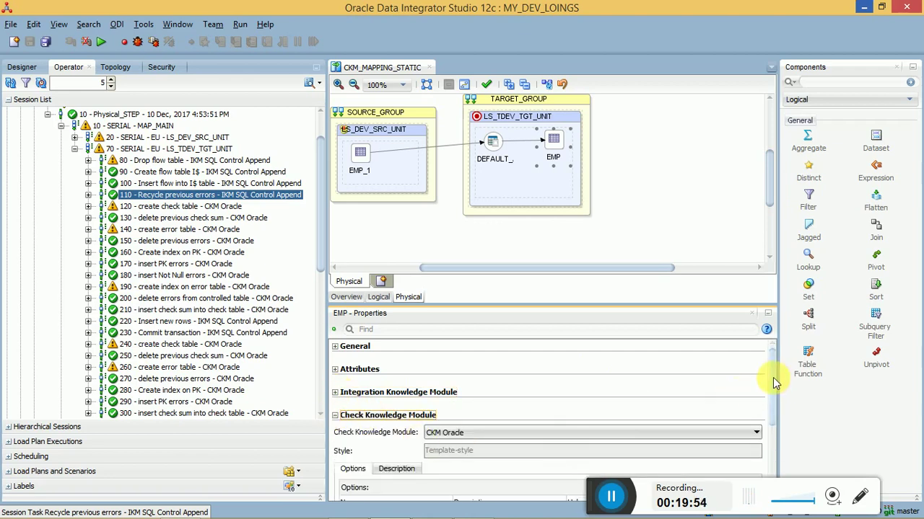
left_click_drag(773, 377, 775, 435)
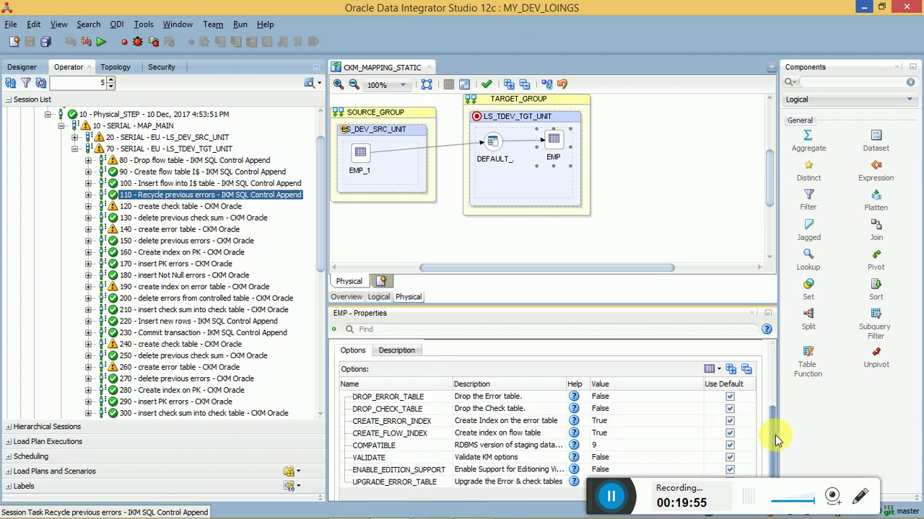
left_click(396, 411)
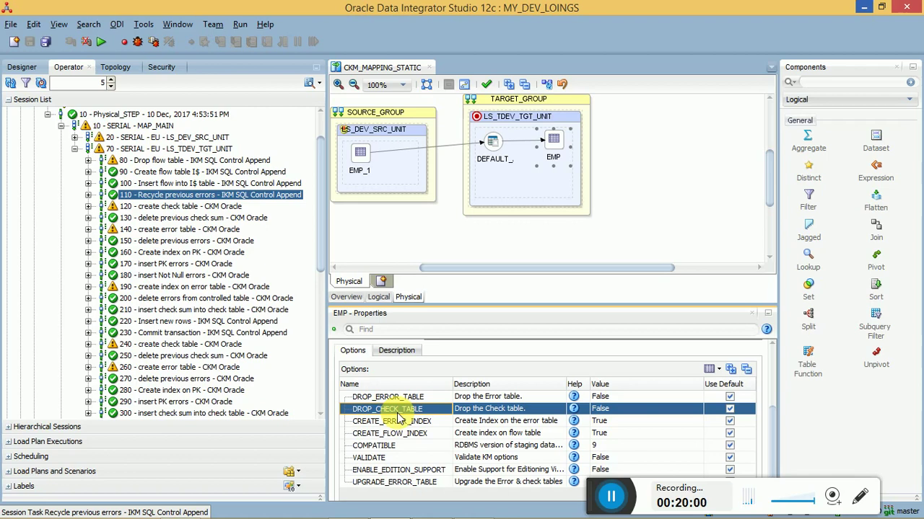
left_click(382, 397)
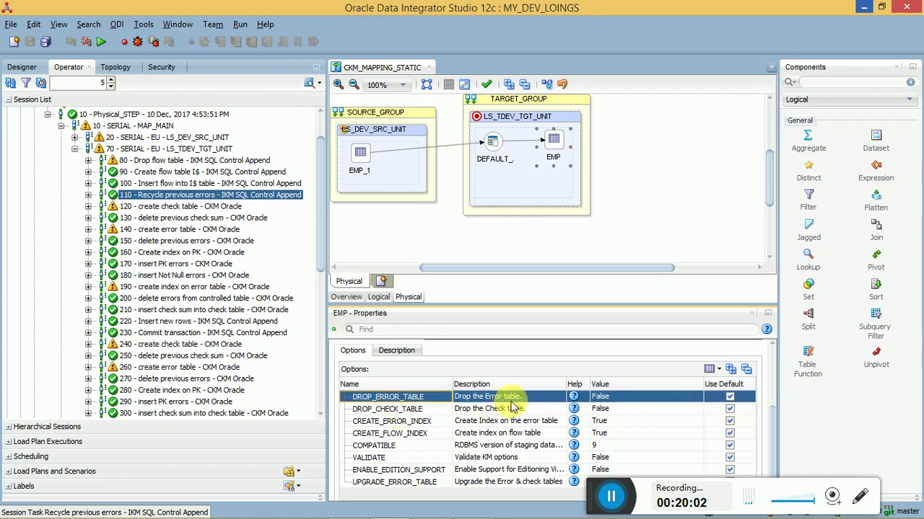
left_click(411, 411)
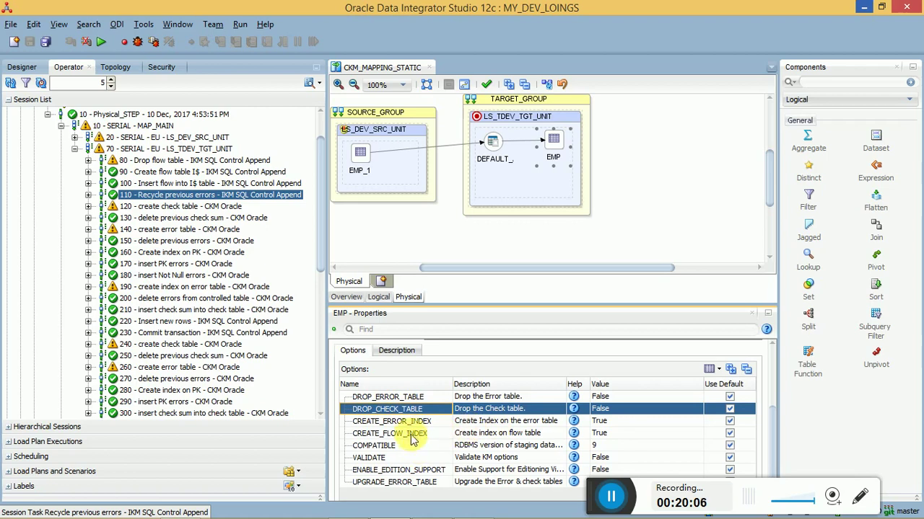
left_click(403, 424)
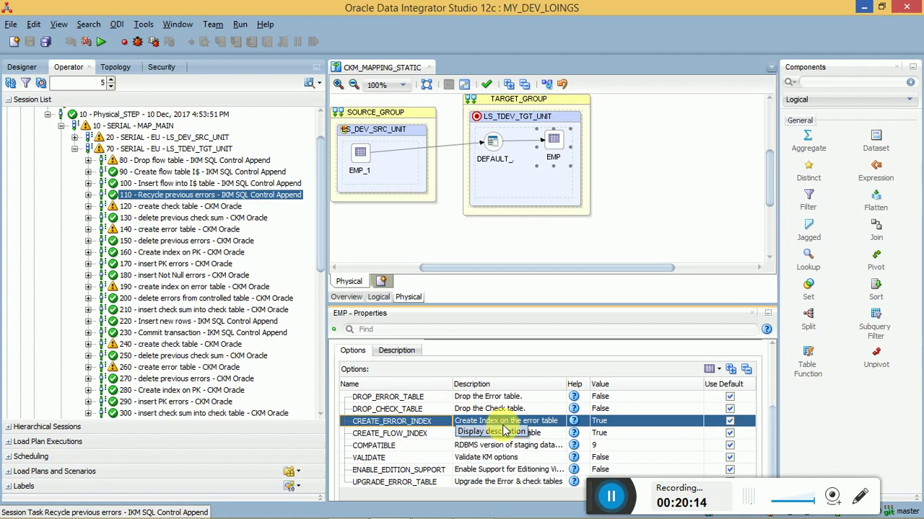
left_click(428, 435)
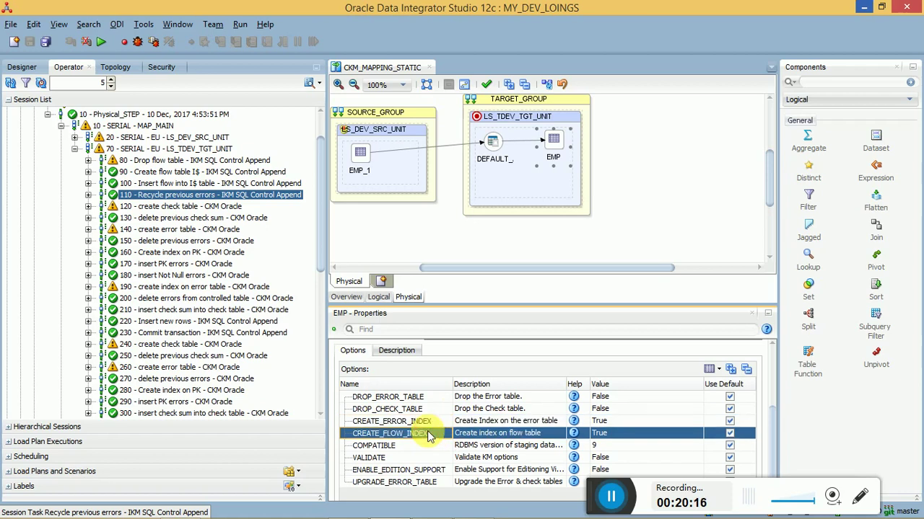
left_click(504, 422)
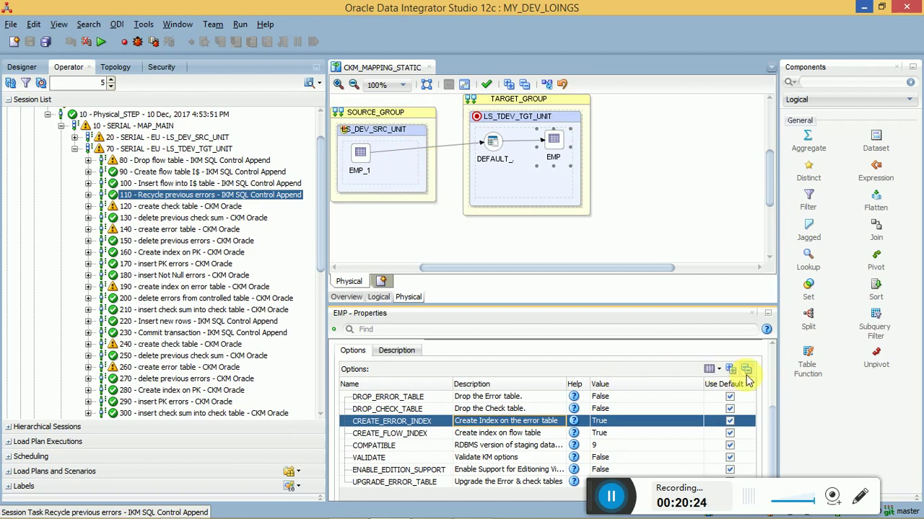
- Check the available check knowledge modules for EMP, keeping CKM Oracle, and bring its Integration Knowledge Module settings back into view
scroll(775, 364, "up", 3)
left_click(503, 432)
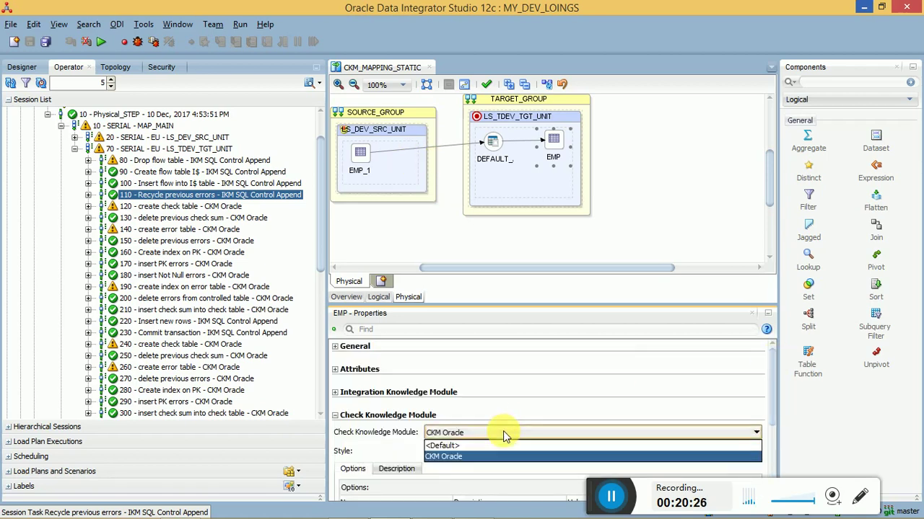
left_click(503, 432)
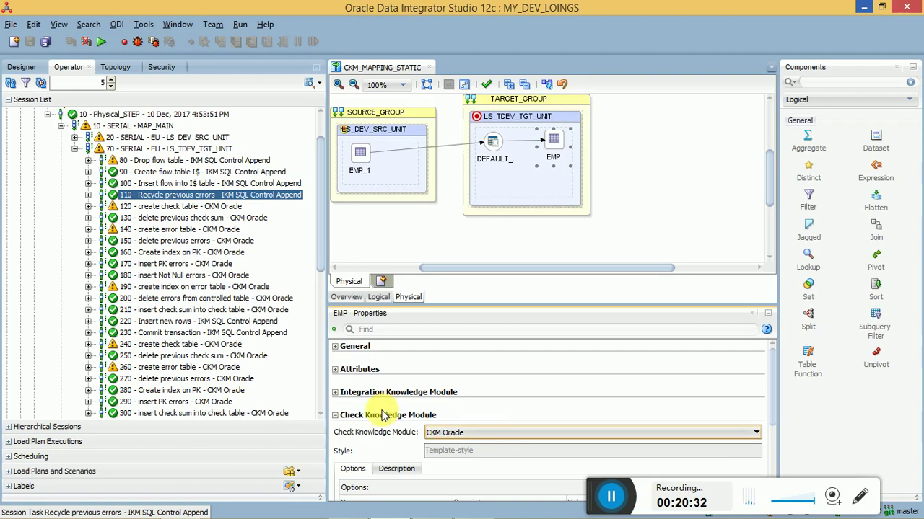
left_click(336, 417)
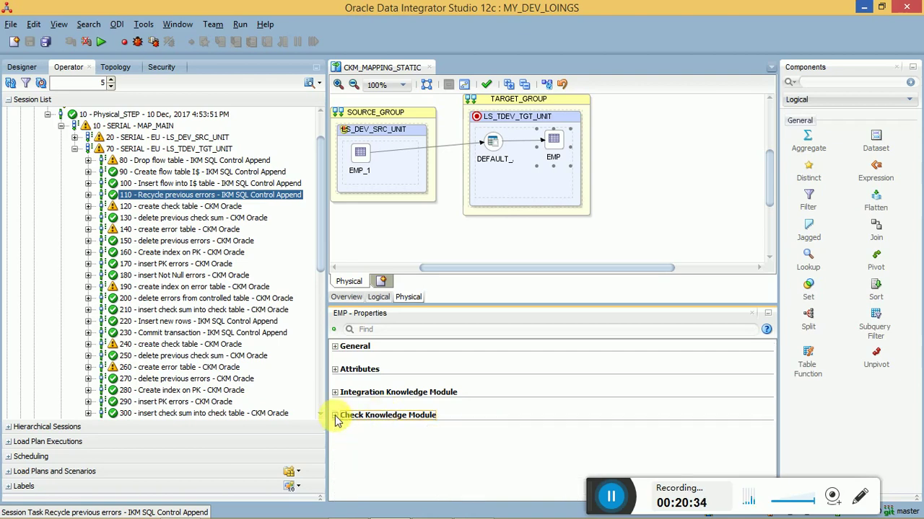
left_click(335, 394)
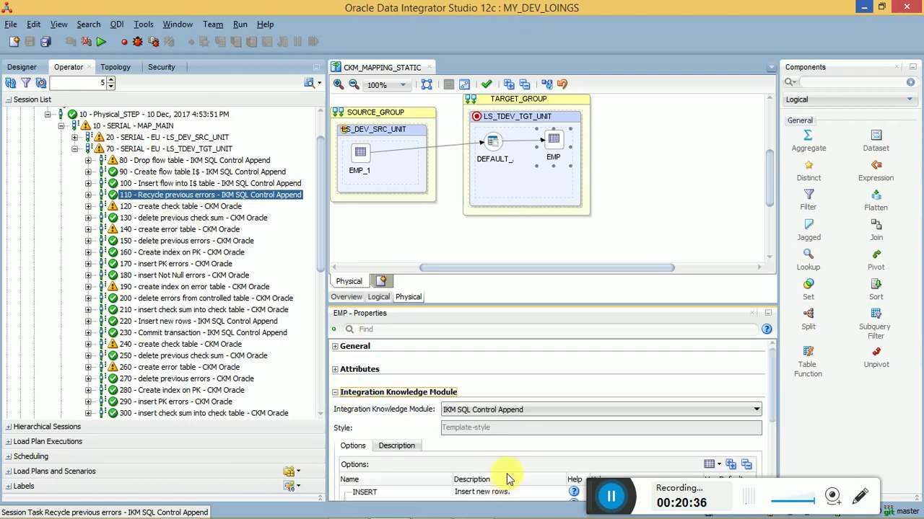
- Review the FLOW_CONTROL and RECYCLE_ERRORS options of EMP's IKM SQL Control Append
left_click_drag(773, 365, 774, 415)
left_click(429, 399)
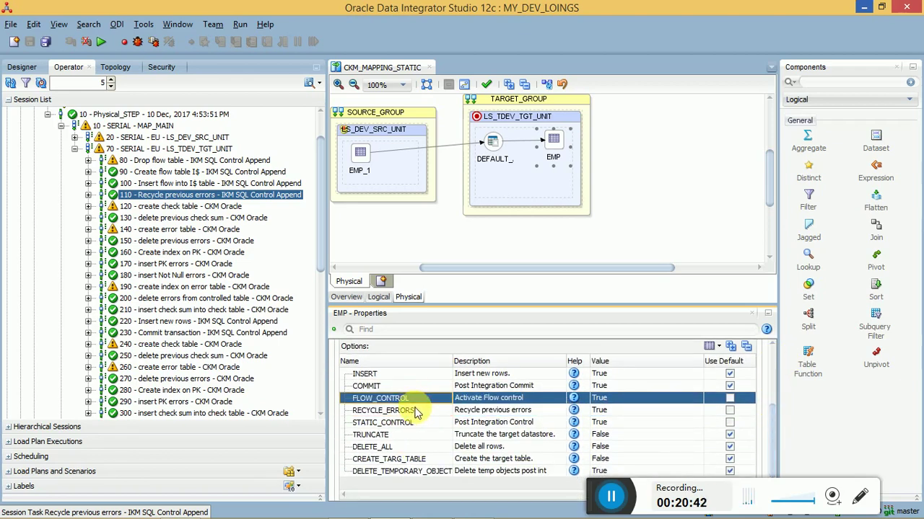
left_click(397, 412)
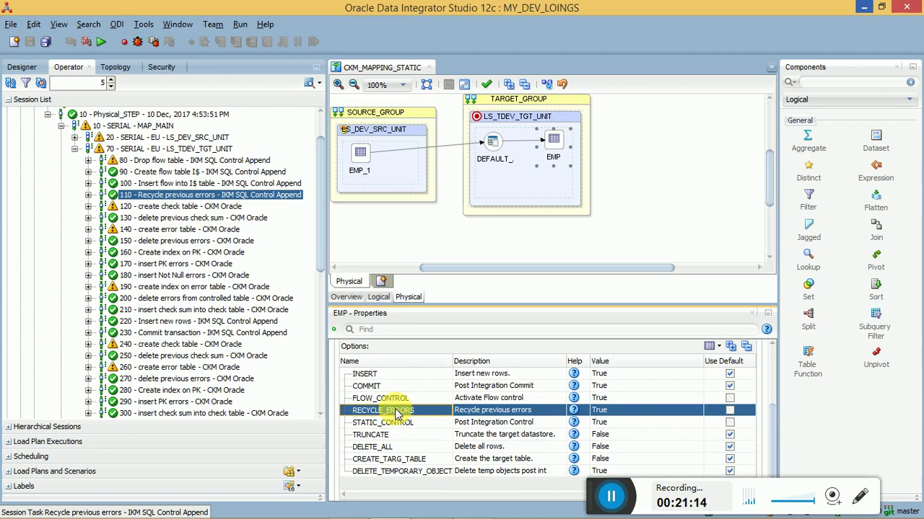
- Collapse the LS_TDEV_TGT_UNIT, MAP_MAIN and Physical_STEP nodes of the 4:53:51 PM session in the session list
left_click(73, 150)
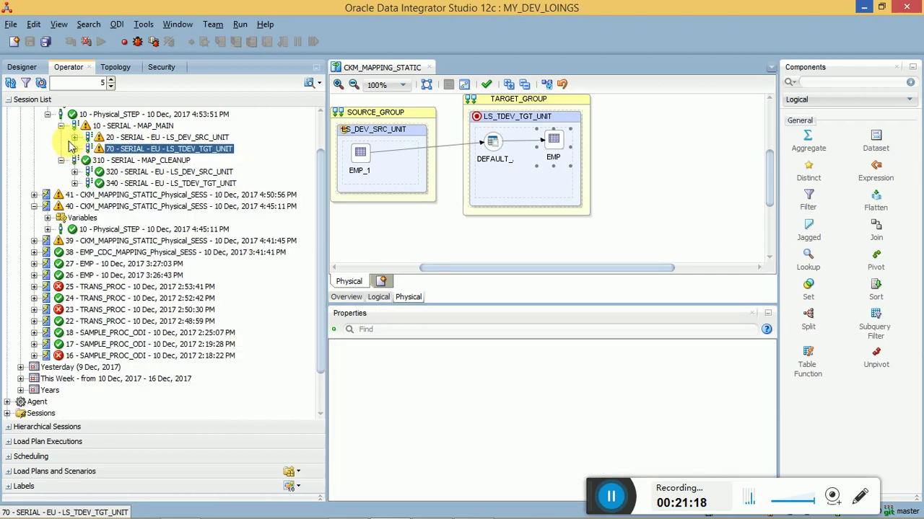
left_click(62, 126)
left_click(61, 137)
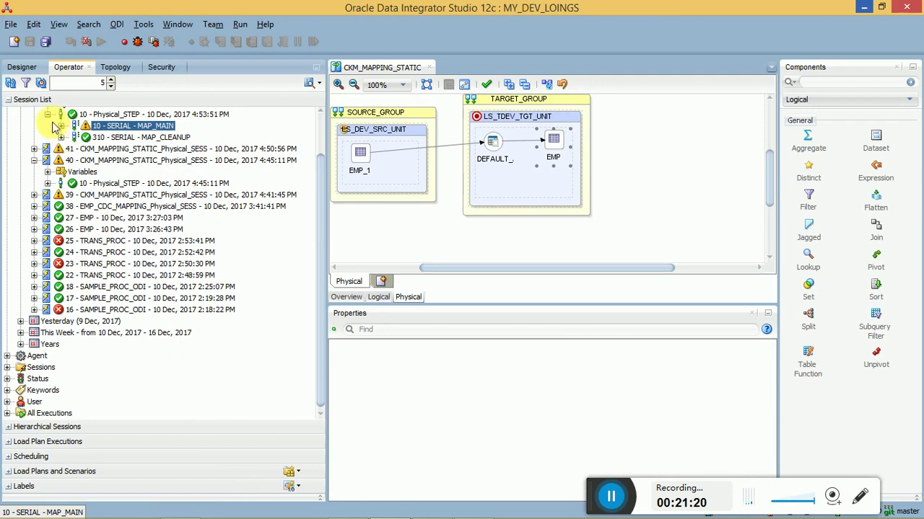
left_click(47, 114)
- Return to the Designer models and expand the EMP datastore under MDL_TDEV_TGT to examine its PK_EMPNO constraint
left_click(27, 69)
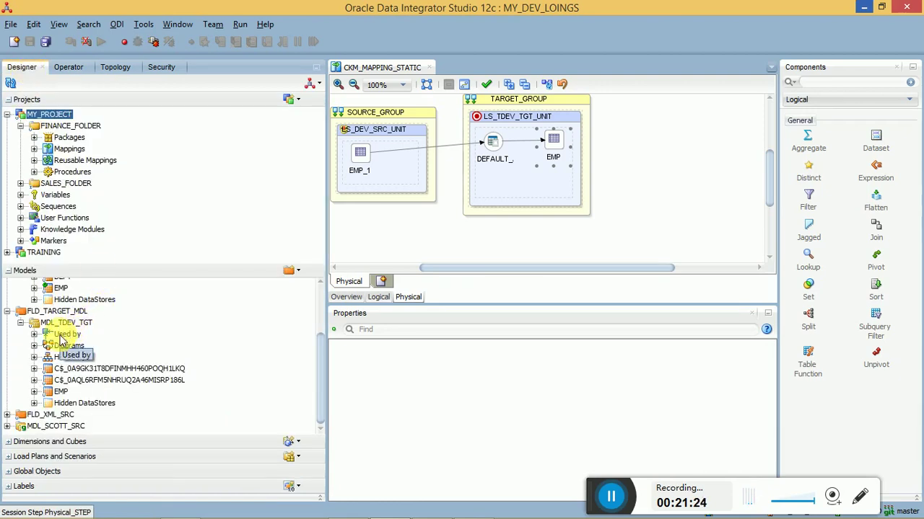
left_click(62, 382)
left_click(62, 390)
left_click(34, 392)
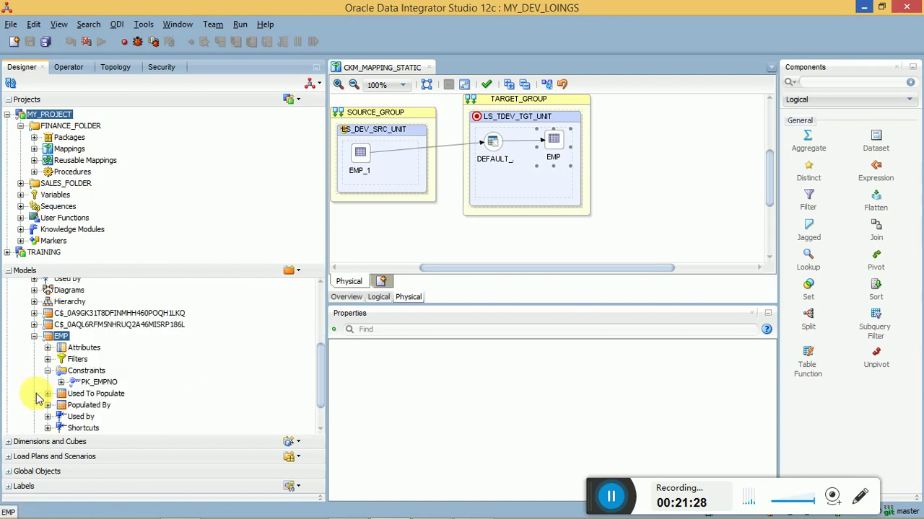
double_click(78, 370)
left_click(96, 383)
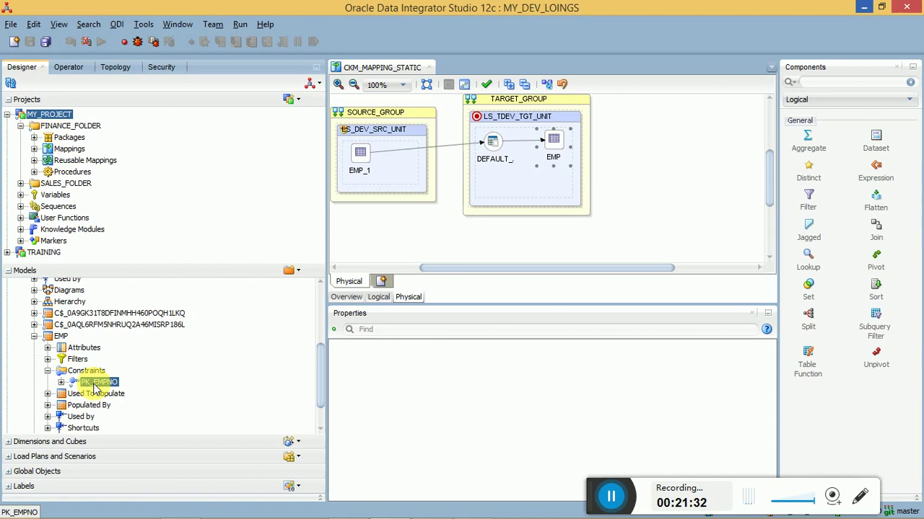
left_click(34, 337)
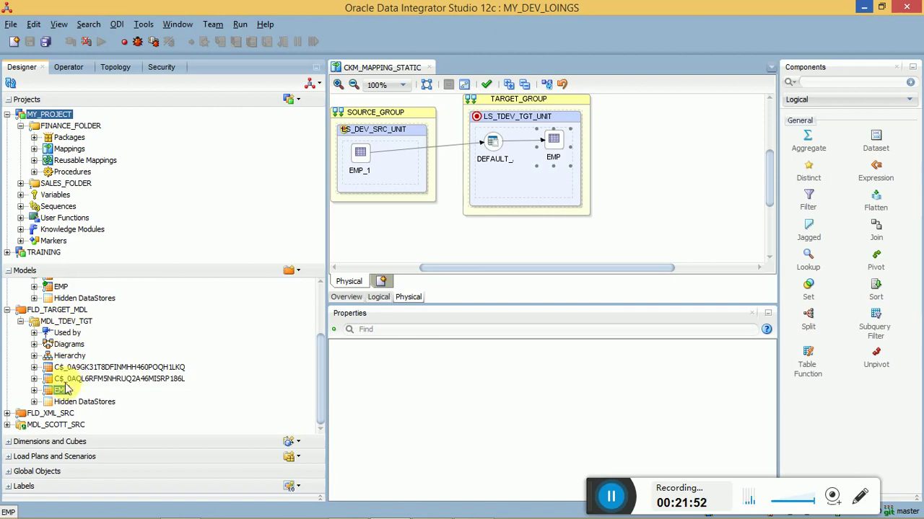
left_click(35, 390)
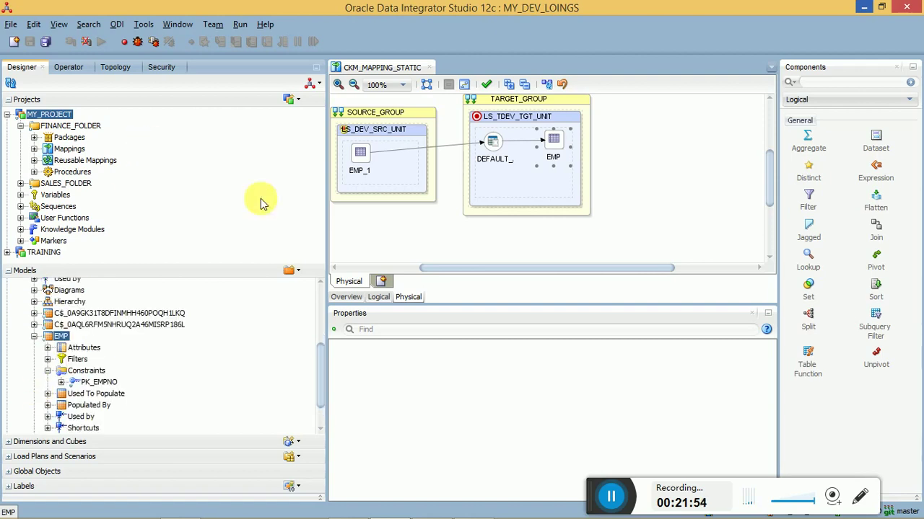